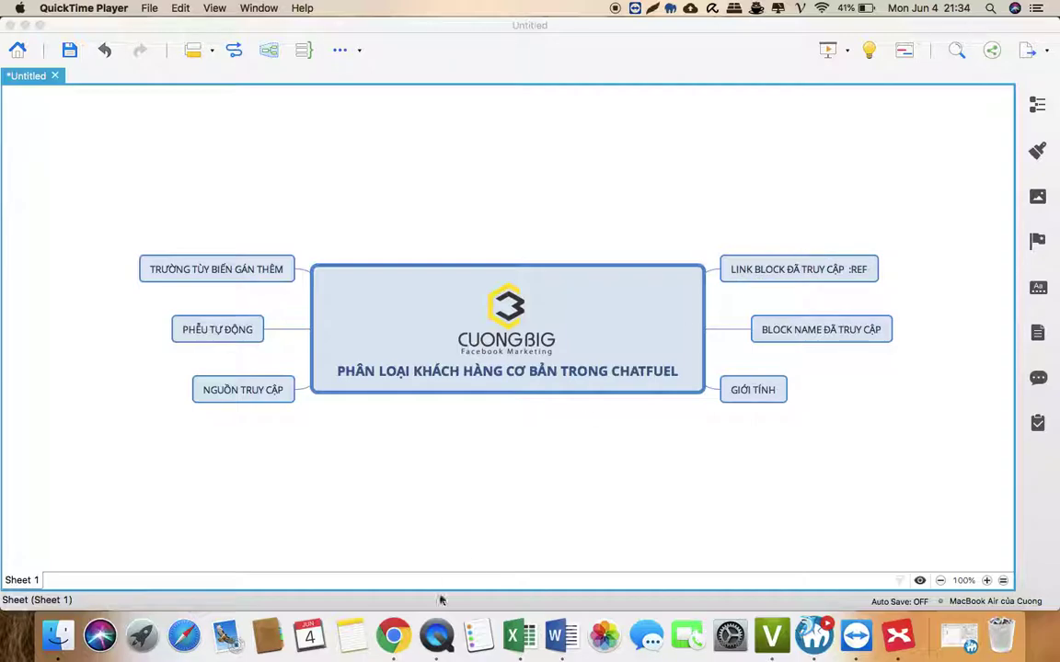
- Switch to Chrome, open Facebook in a new tab and go to the account's own profile
click(393, 635)
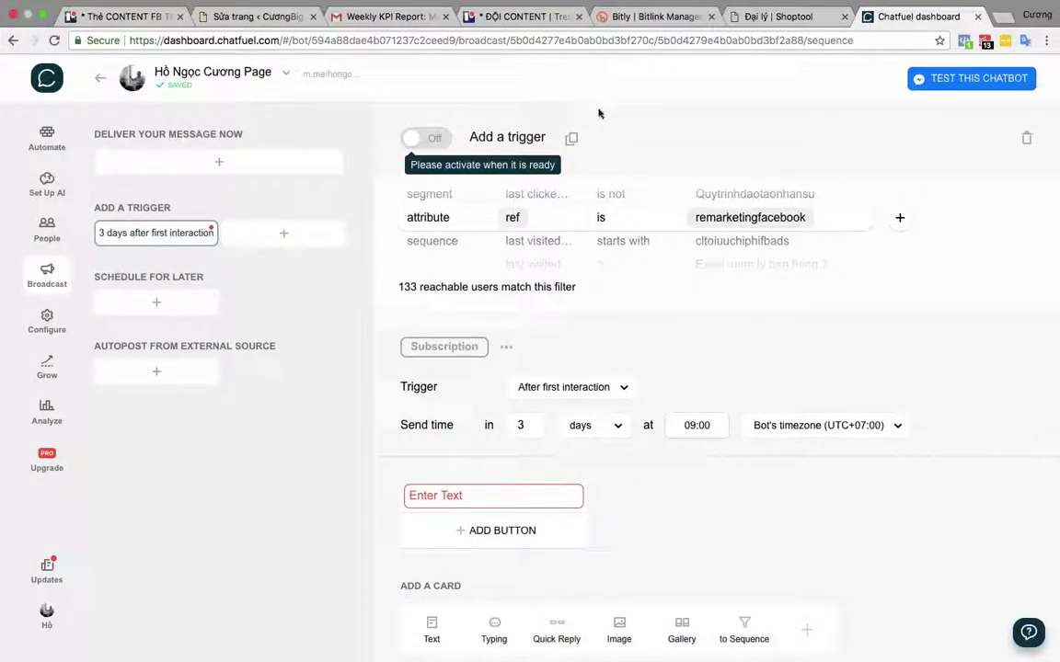
click(1005, 17)
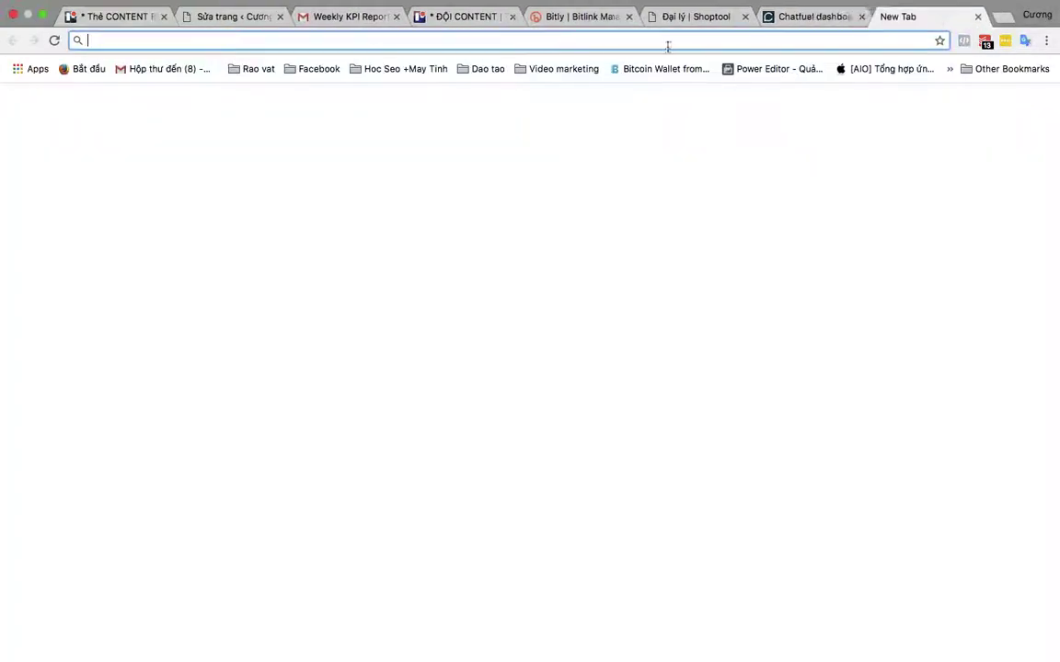
text(H)
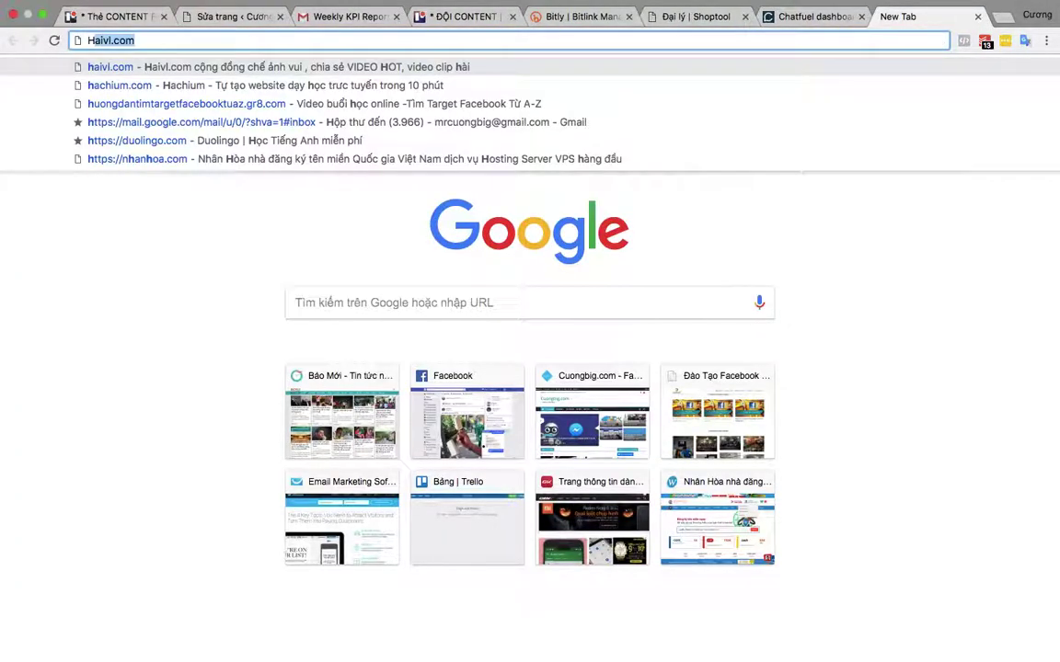
key(BackSpace)
key(BackSpace)
text(F)
key(Return)
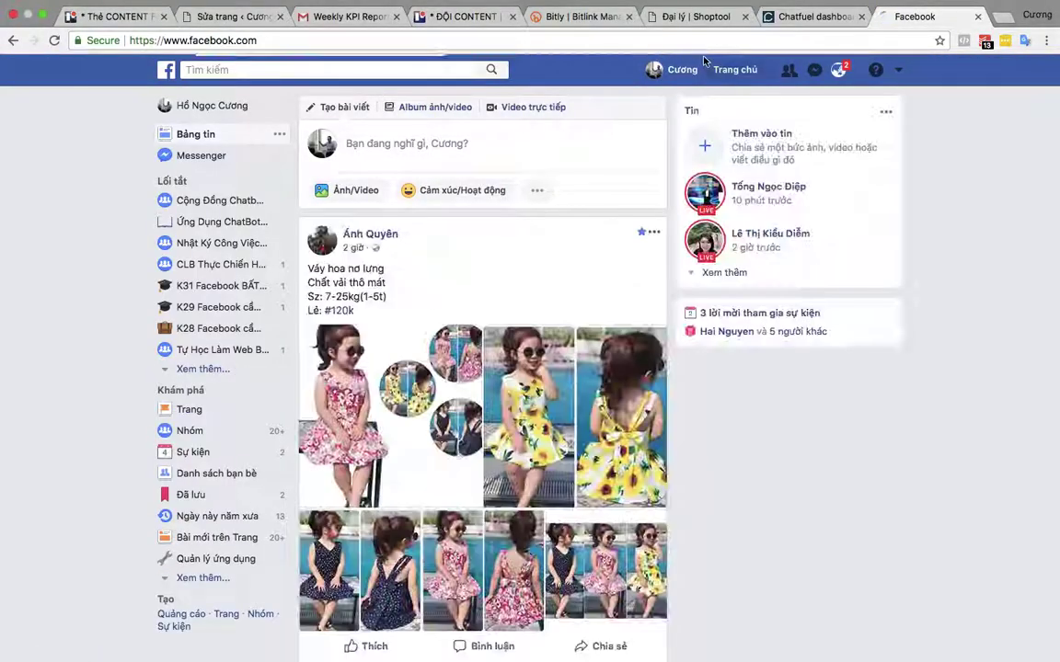
click(673, 72)
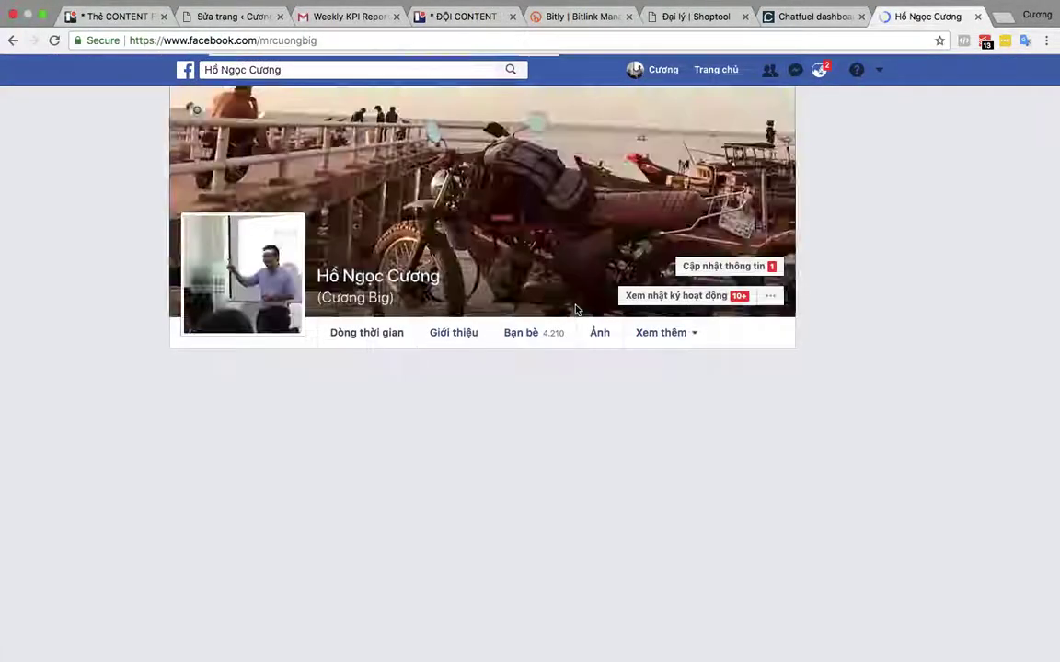
- Find the 17 May remarketing post on the profile timeline and expand its full text to examine the m.me ref link
scroll(575, 309, down, 3)
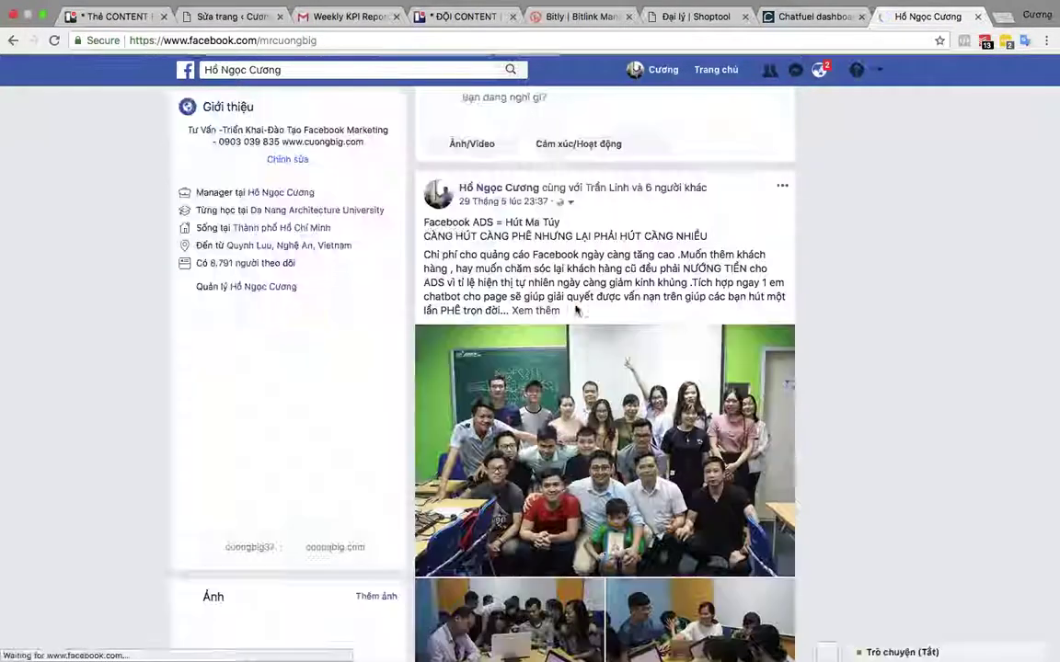
click(536, 311)
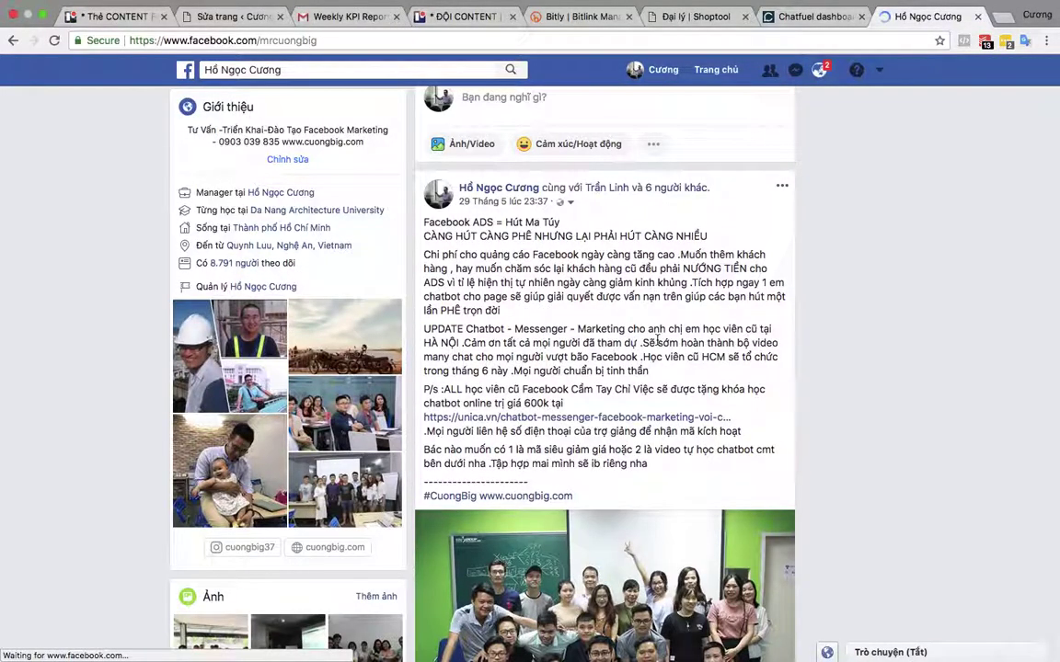
scroll(657, 340, down, 5)
scroll(657, 339, down, 10)
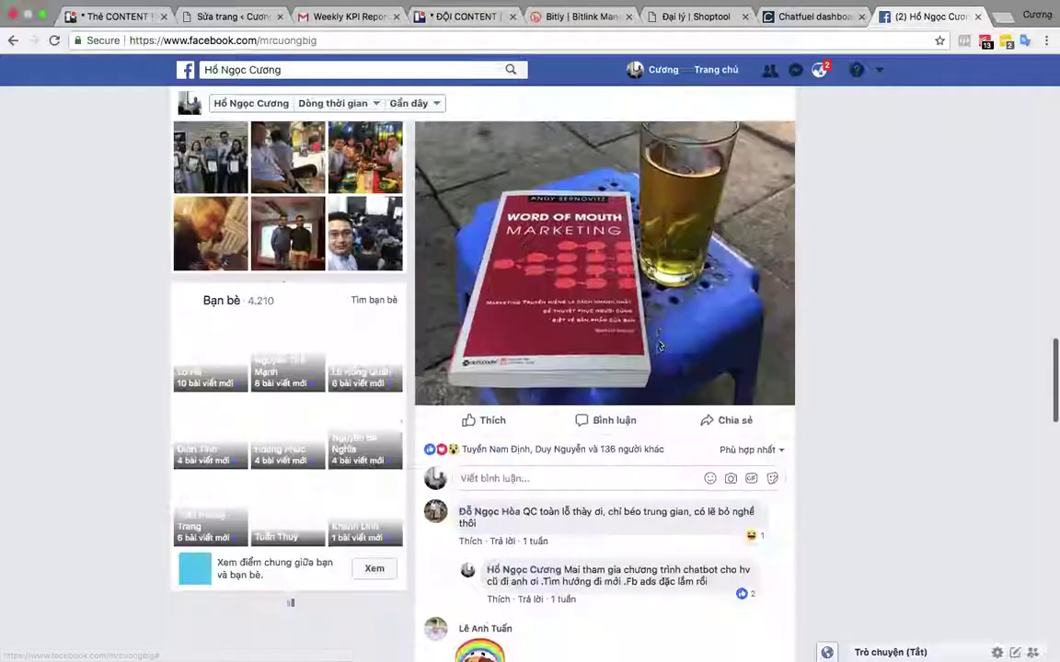
scroll(659, 346, down, 10)
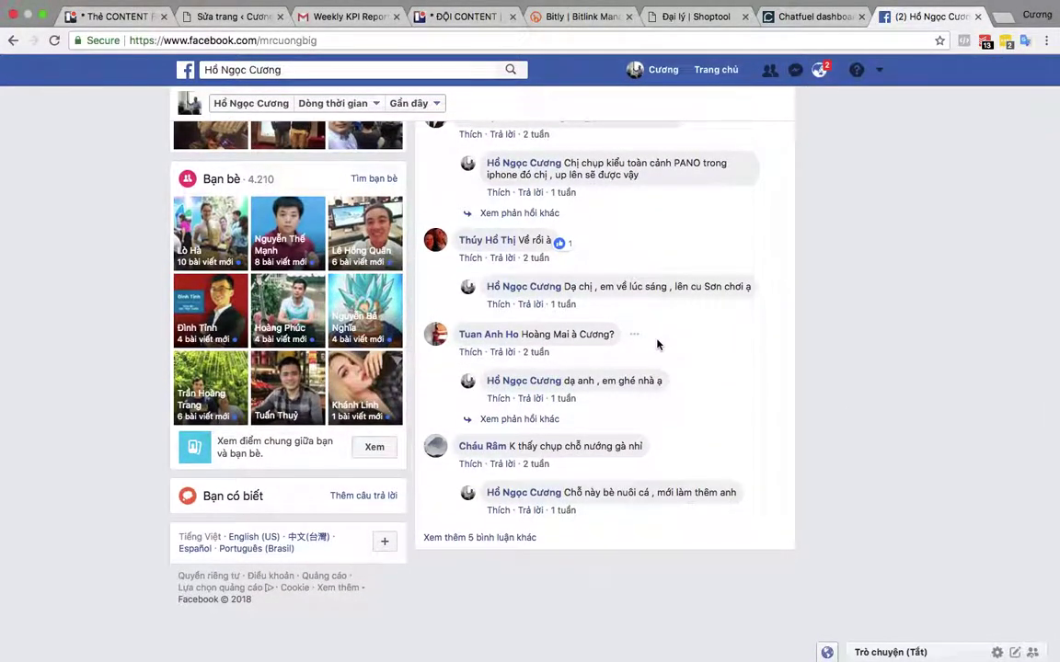
scroll(657, 345, down, 4)
scroll(658, 344, down, 5)
scroll(591, 311, up, 5)
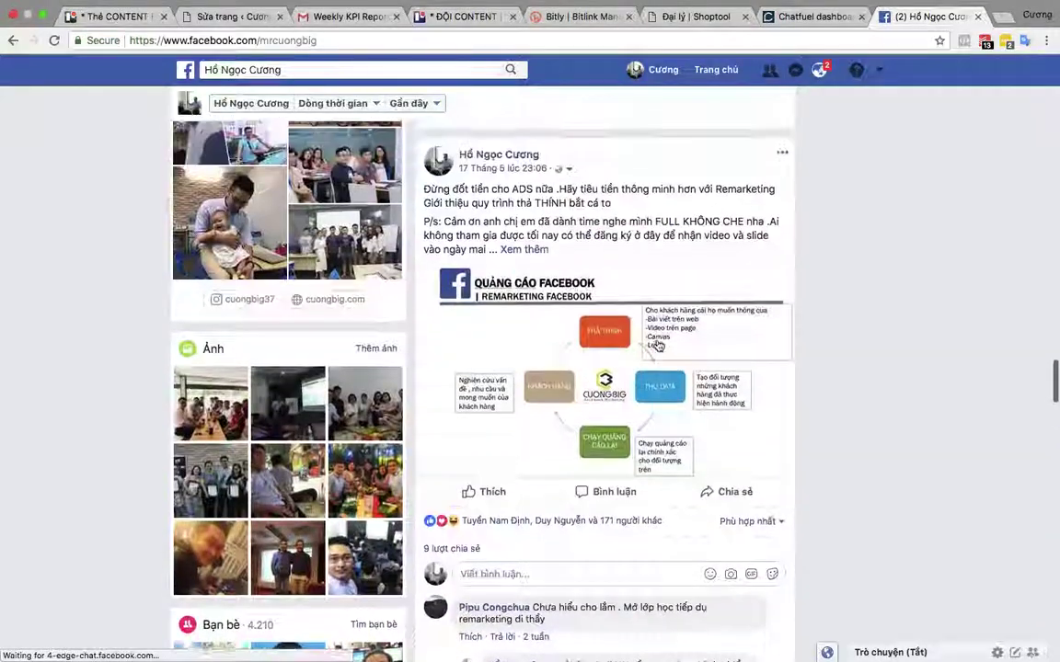
click(525, 254)
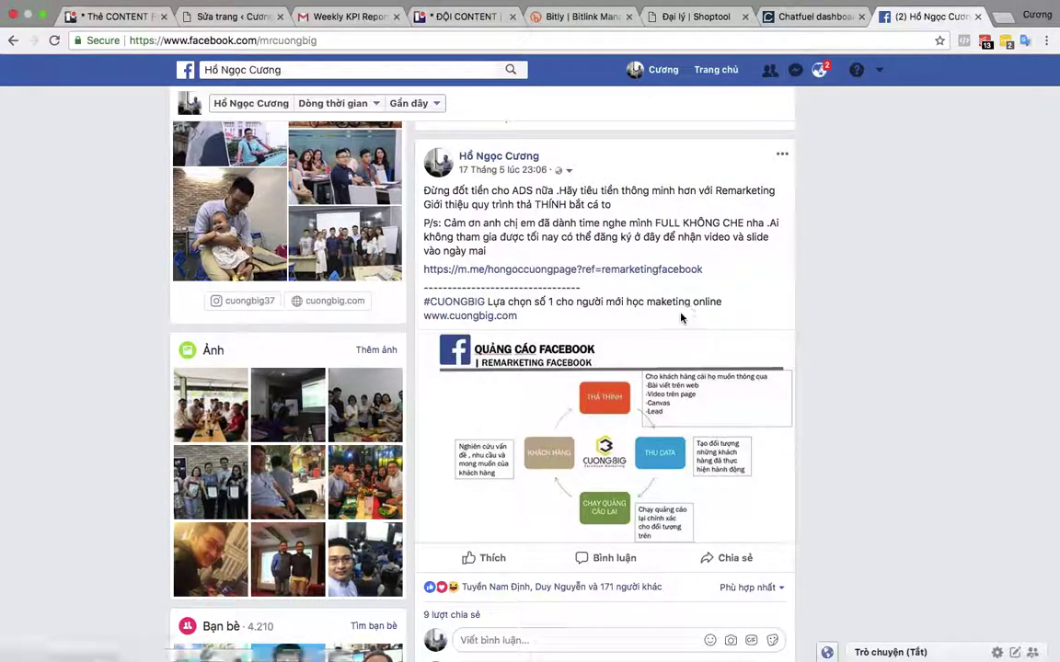
scroll(681, 314, up, 1)
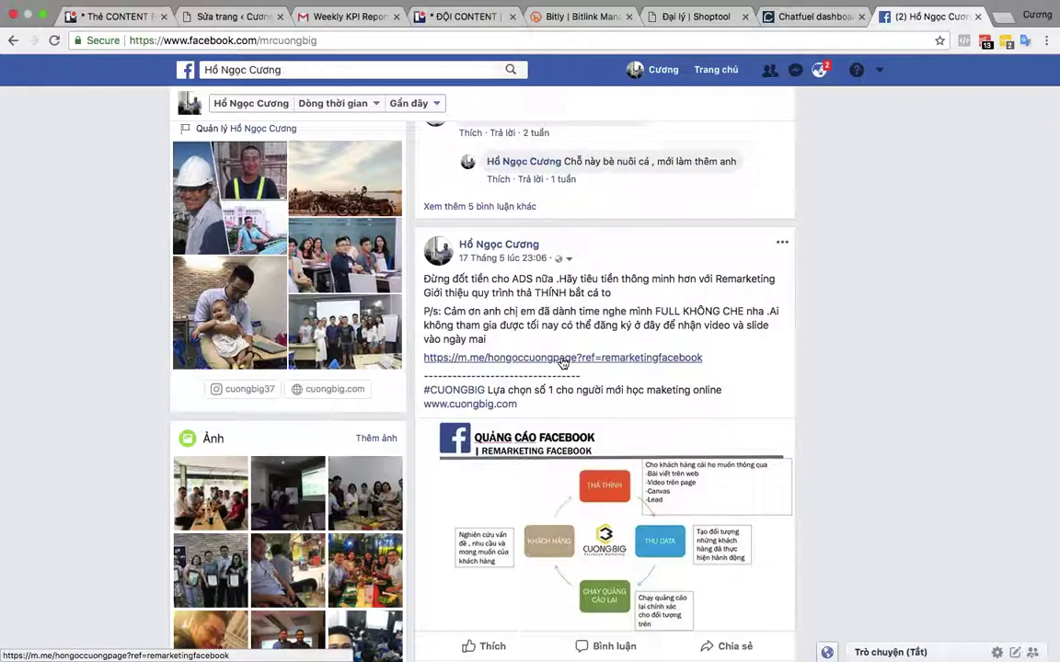
- In the Chatfuel dashboard, open the Deliver Your Message Now broadcast and filter its recipients by attribute ref is remarketingfacebook
click(800, 17)
click(177, 162)
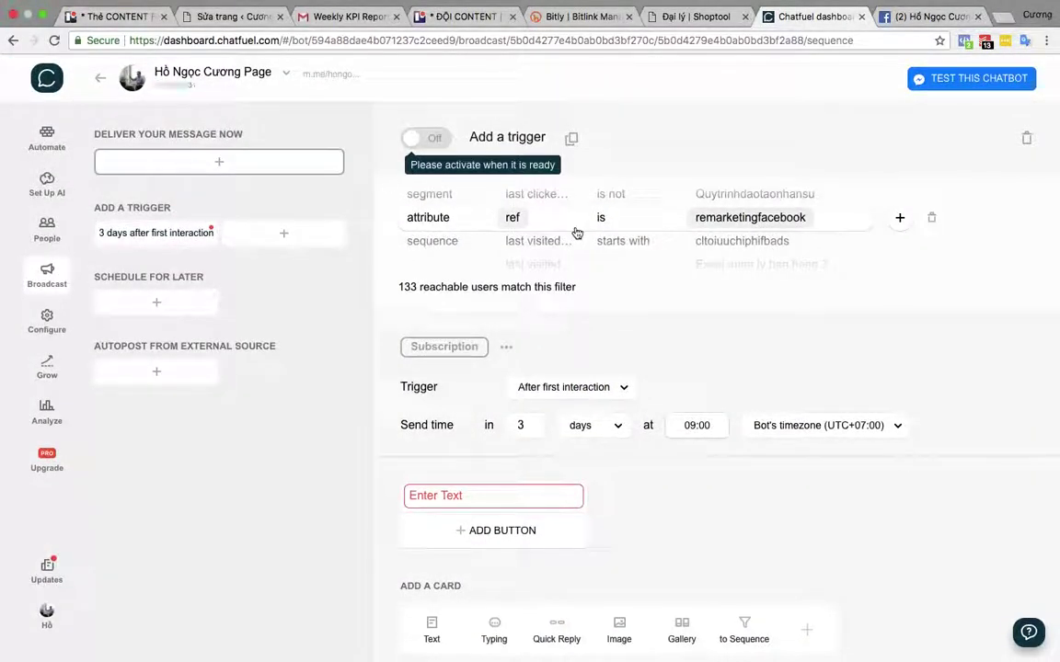
click(248, 161)
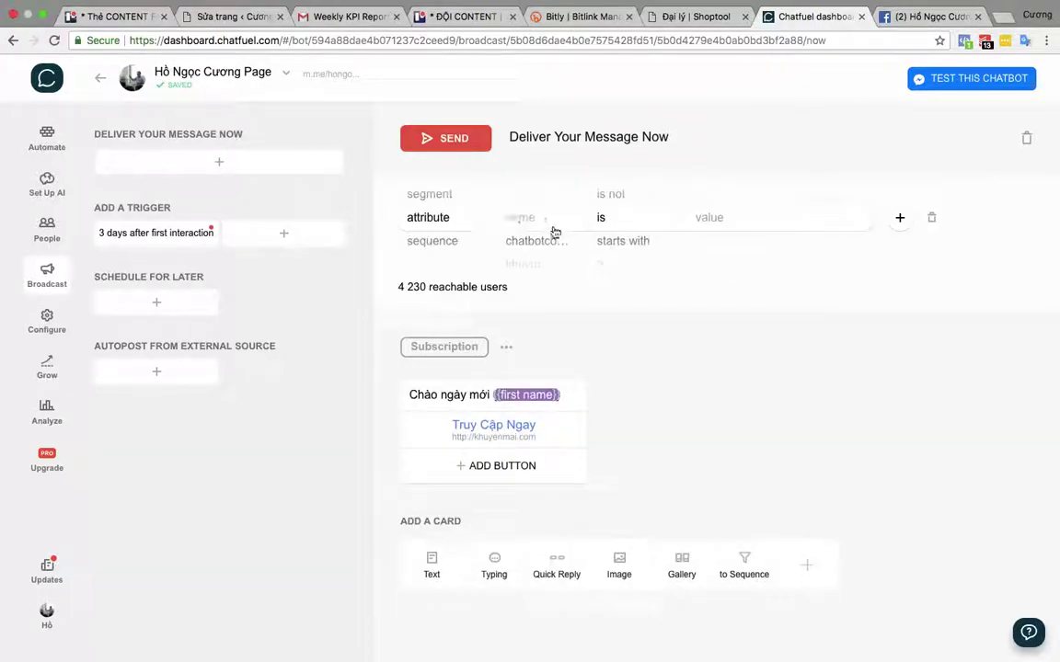
click(522, 219)
scroll(563, 368, down, 1)
scroll(563, 368, down, 10)
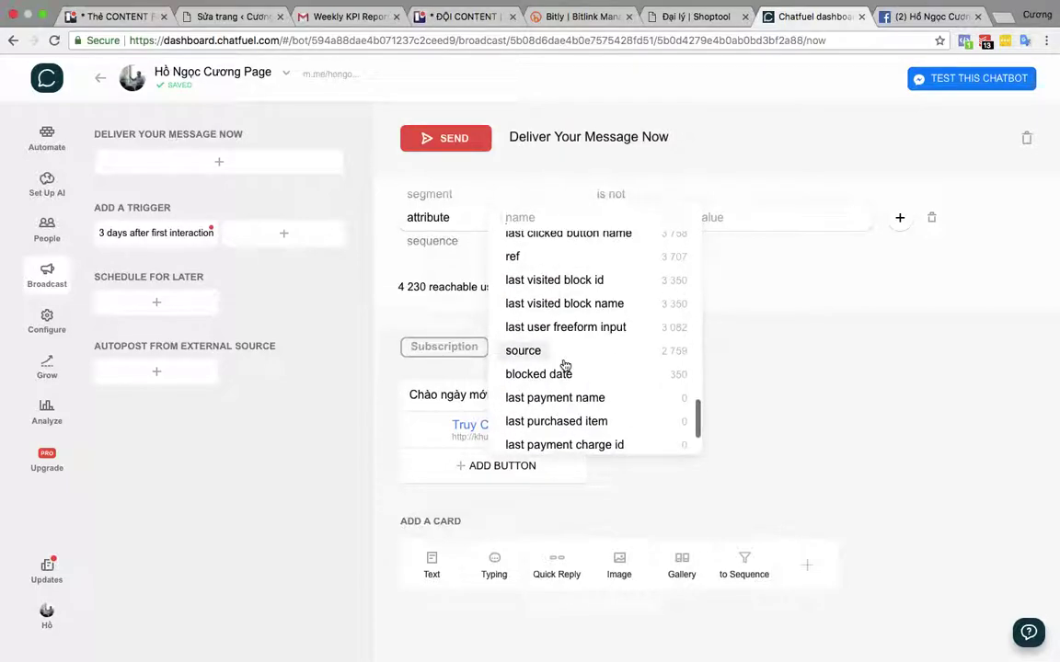
click(513, 257)
click(721, 221)
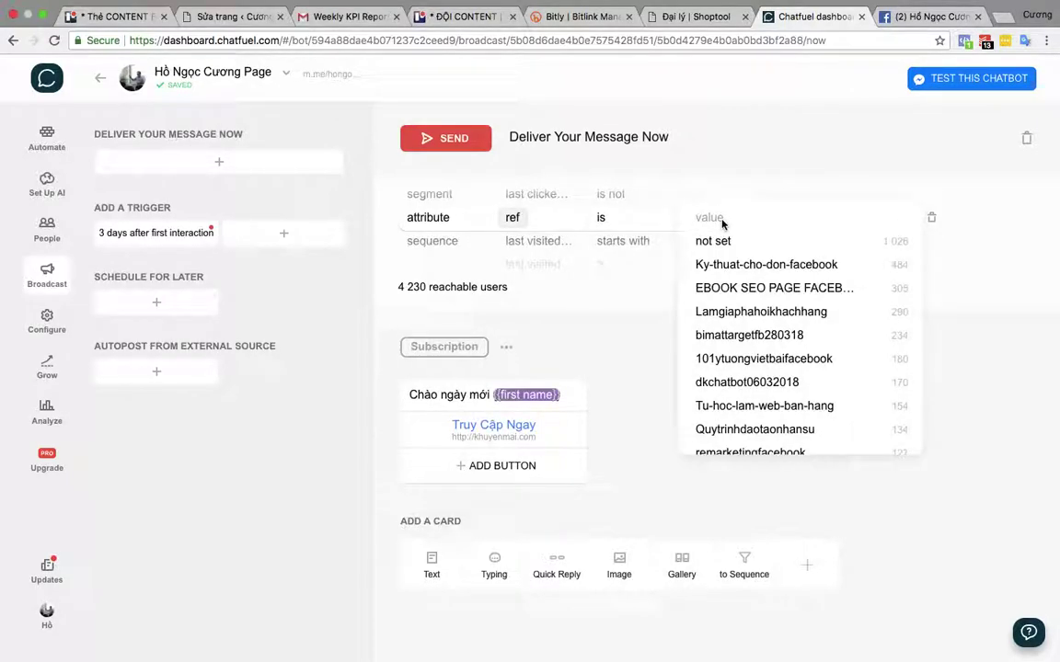
text(RE)
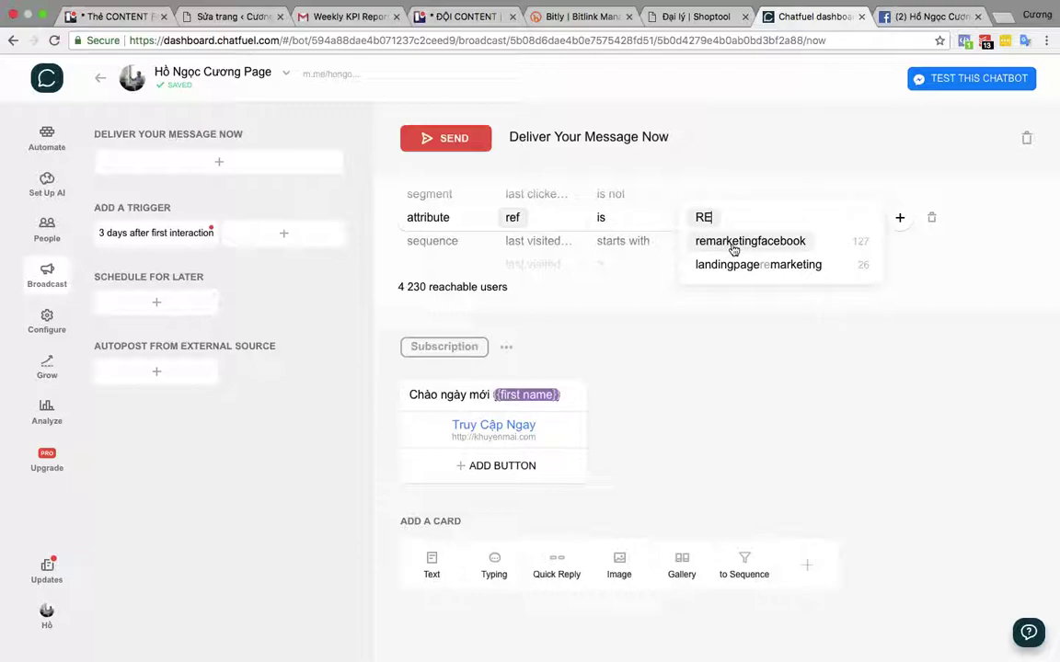
click(734, 241)
click(382, 294)
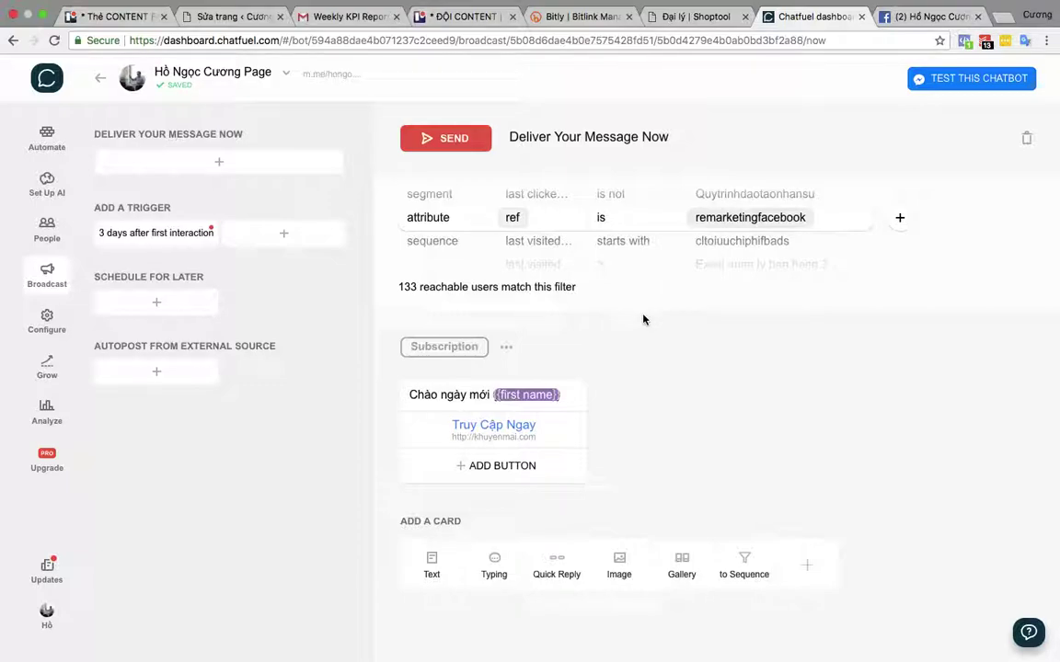
- Add a Subscribe to Sequence card to the "3 days after first interaction" trigger, subscribing users to SAUKHIDKCHATBOTMIENPHI
click(162, 231)
scroll(619, 300, down, 1)
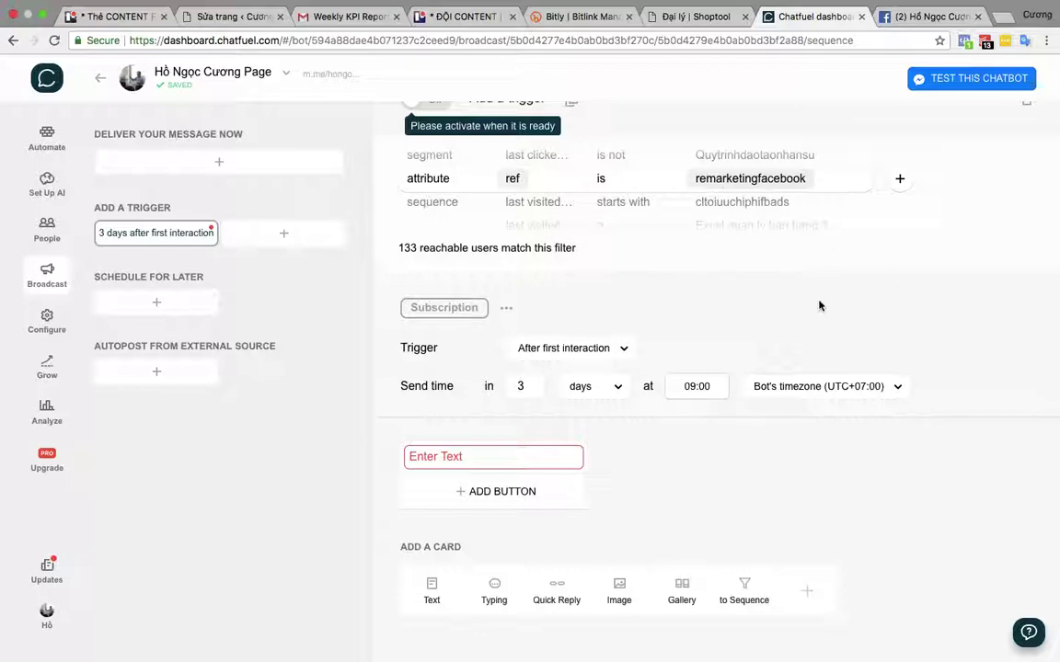
scroll(643, 333, up, 1)
scroll(745, 395, down, 1)
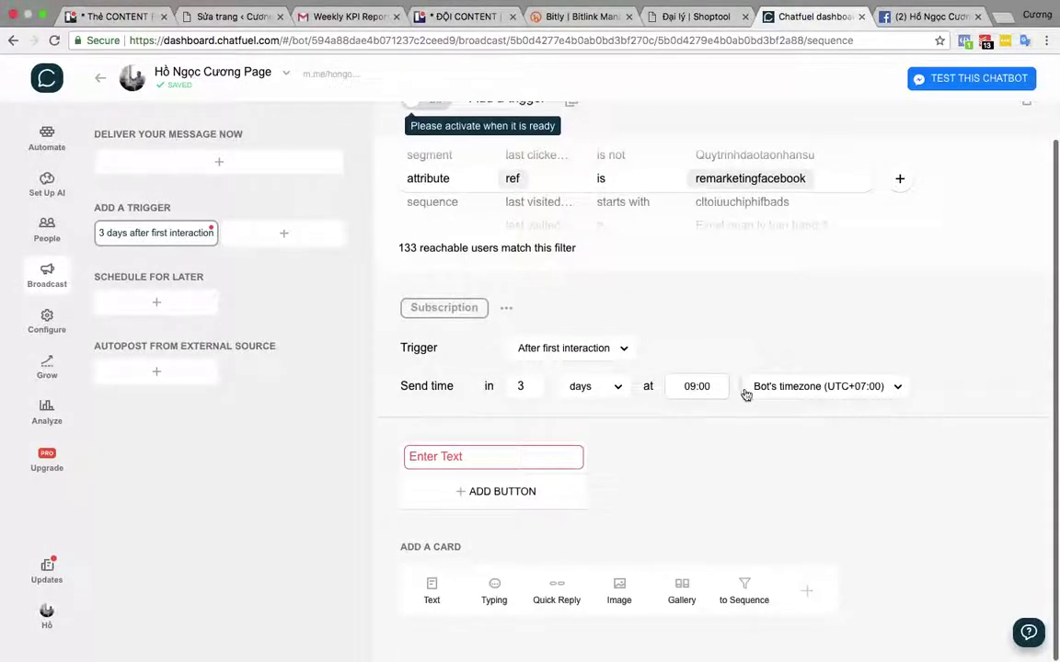
click(746, 593)
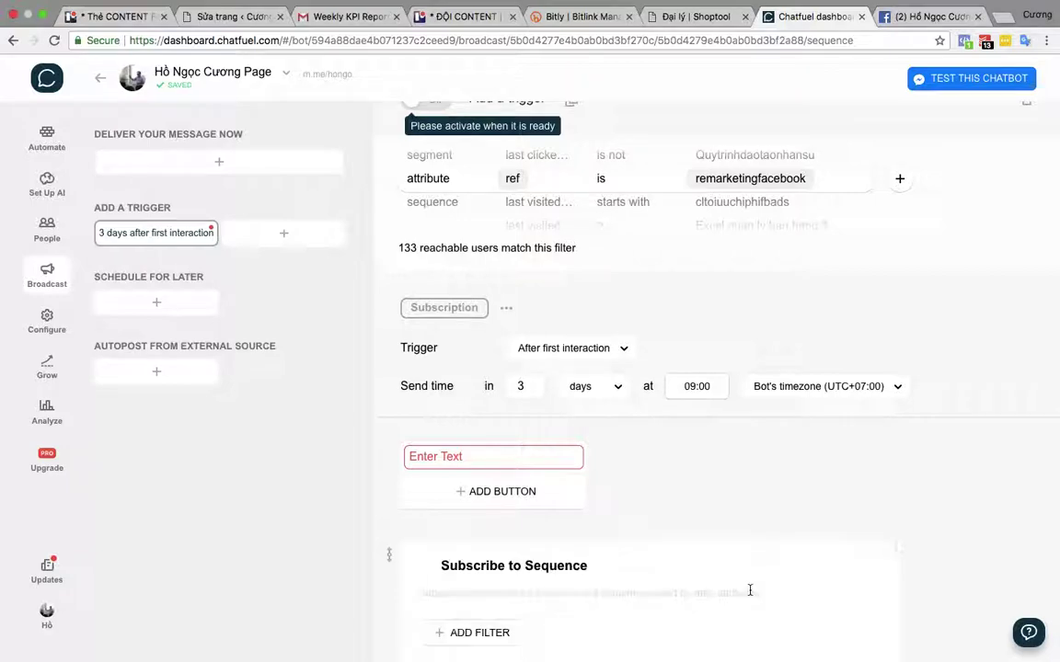
scroll(542, 427, down, 5)
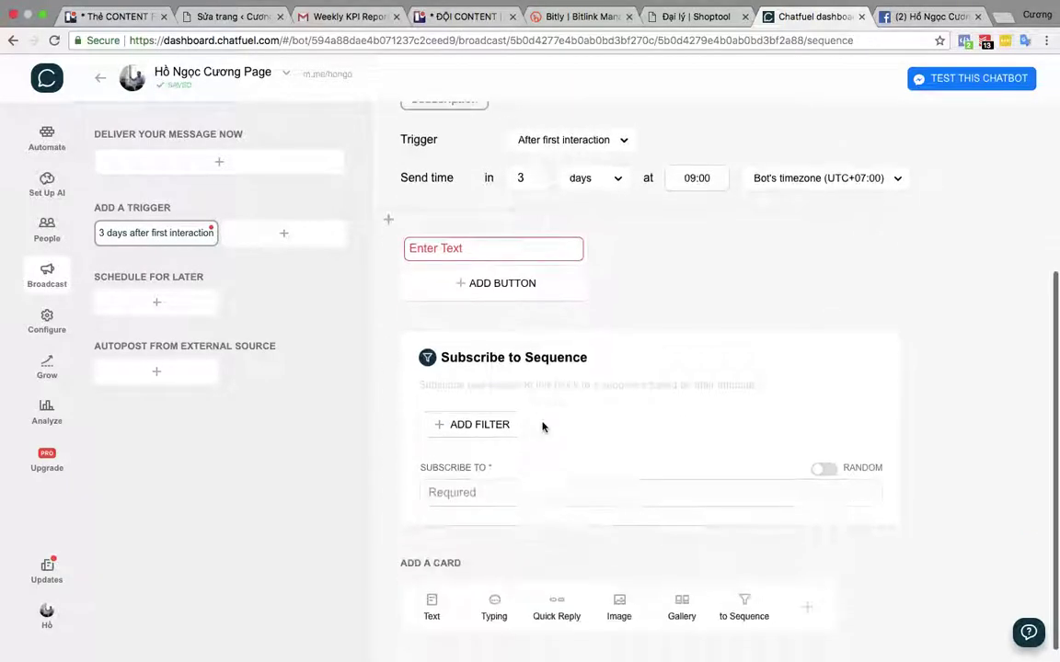
click(510, 475)
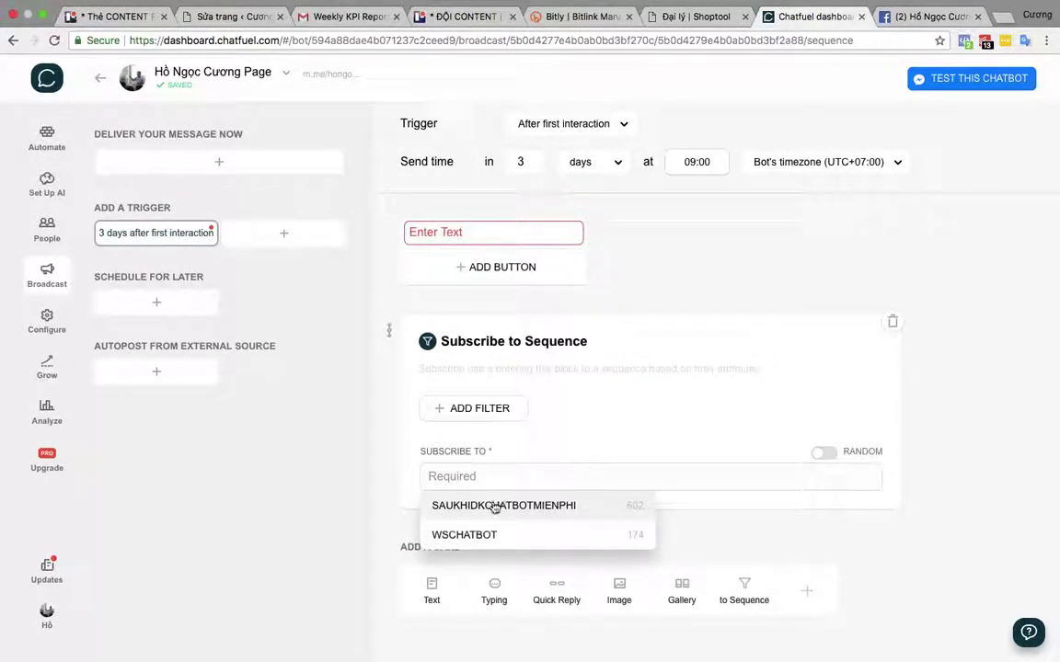
click(496, 506)
- Fill the trigger's empty text card with the greeting "Chào mừng bạn"
scroll(544, 414, up, 5)
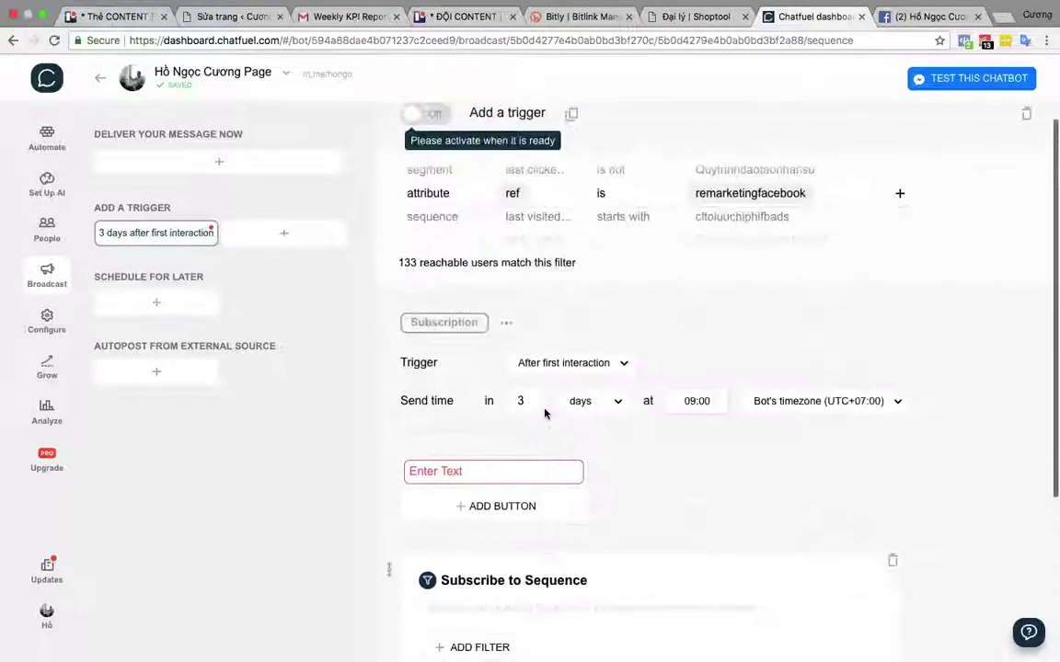
scroll(545, 414, down, 3)
click(446, 331)
text(cHÀ)
key(BackSpace)
key(BackSpace)
key(BackSpace)
text(C)
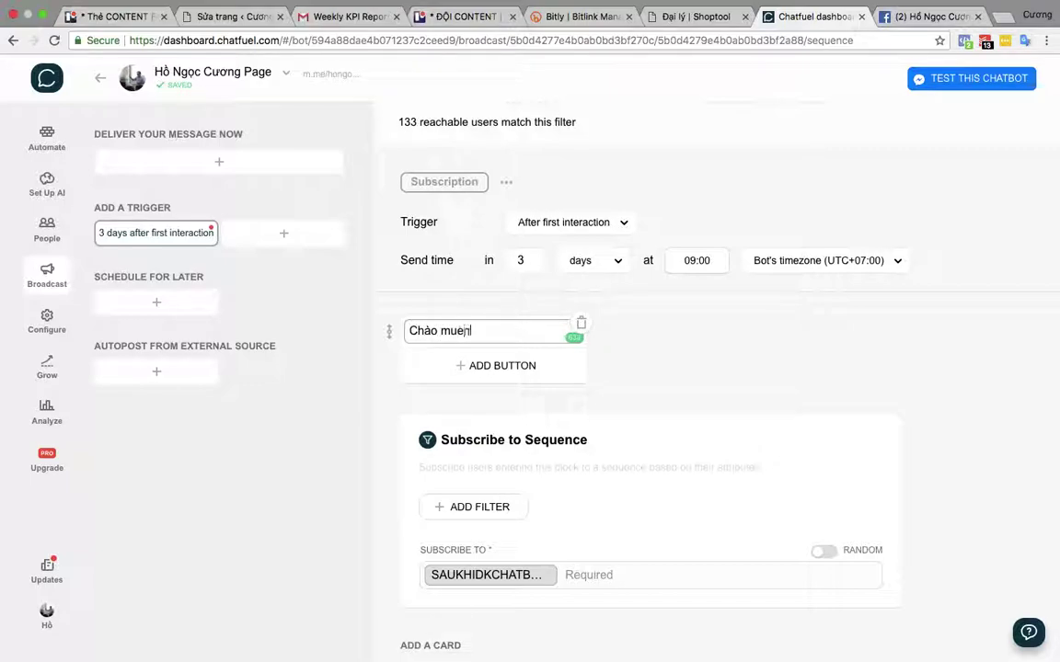
text(hào muưng)
scroll(626, 368, up, 2)
scroll(686, 432, up, 2)
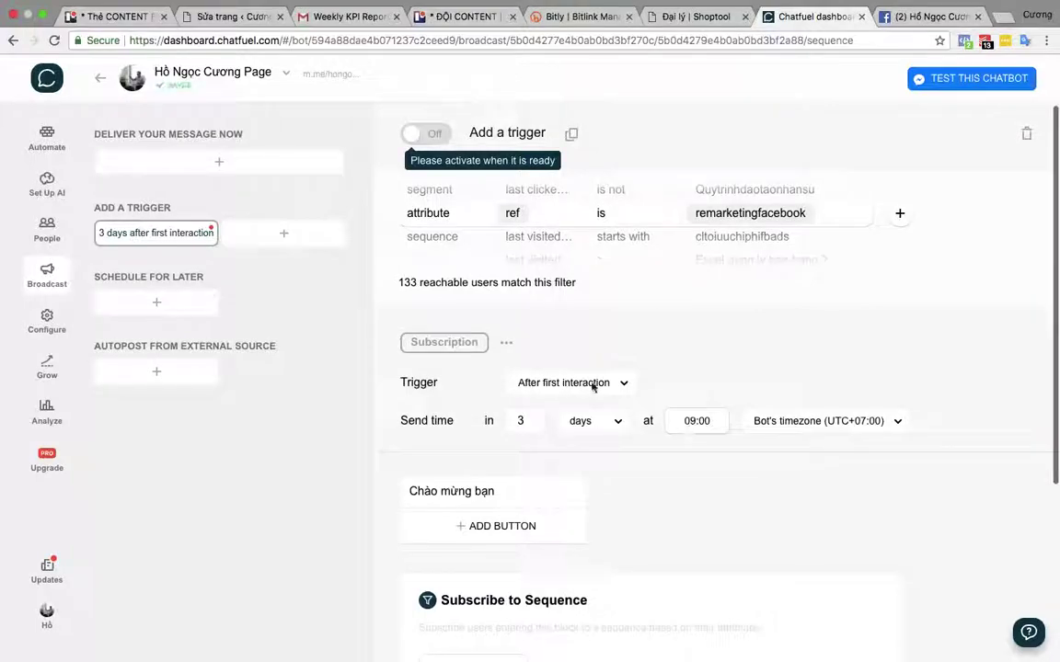
scroll(584, 290, up, 1)
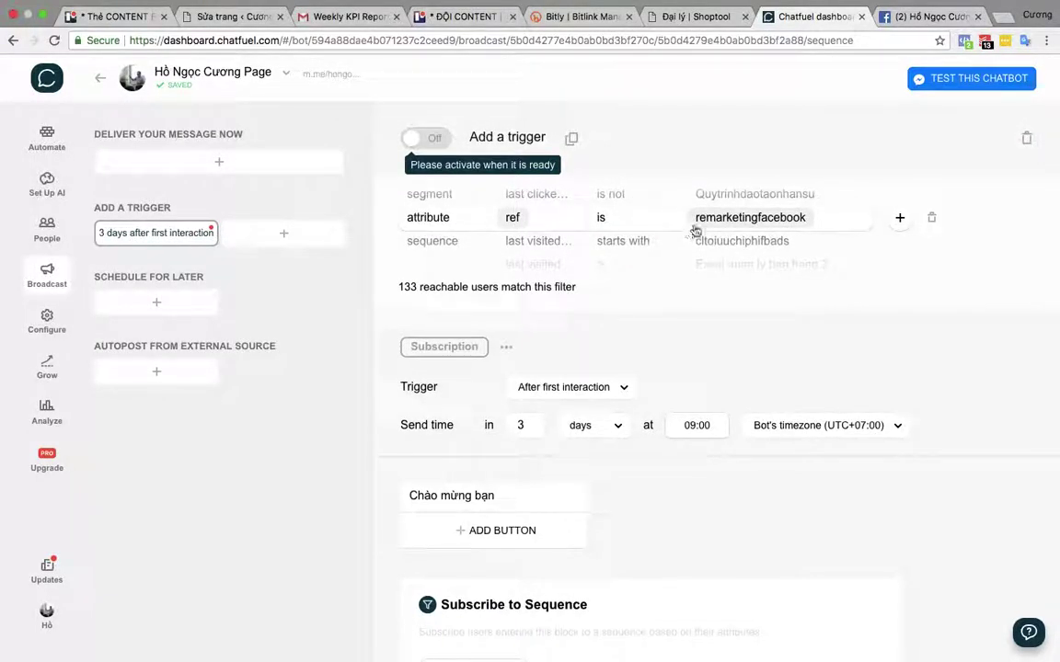
- Revisit the Facebook post with the ref link, and switch to the XMind map to select the topic "BLOCK NAME ĐÃ TRUY CẬP"
click(929, 16)
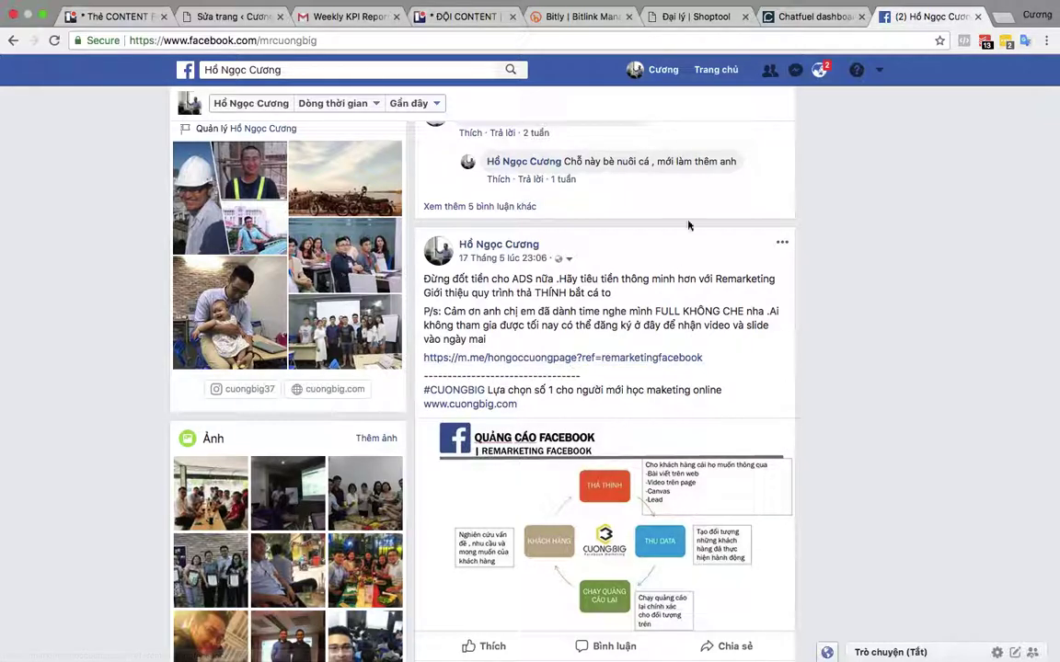
mouse_move(883, 5)
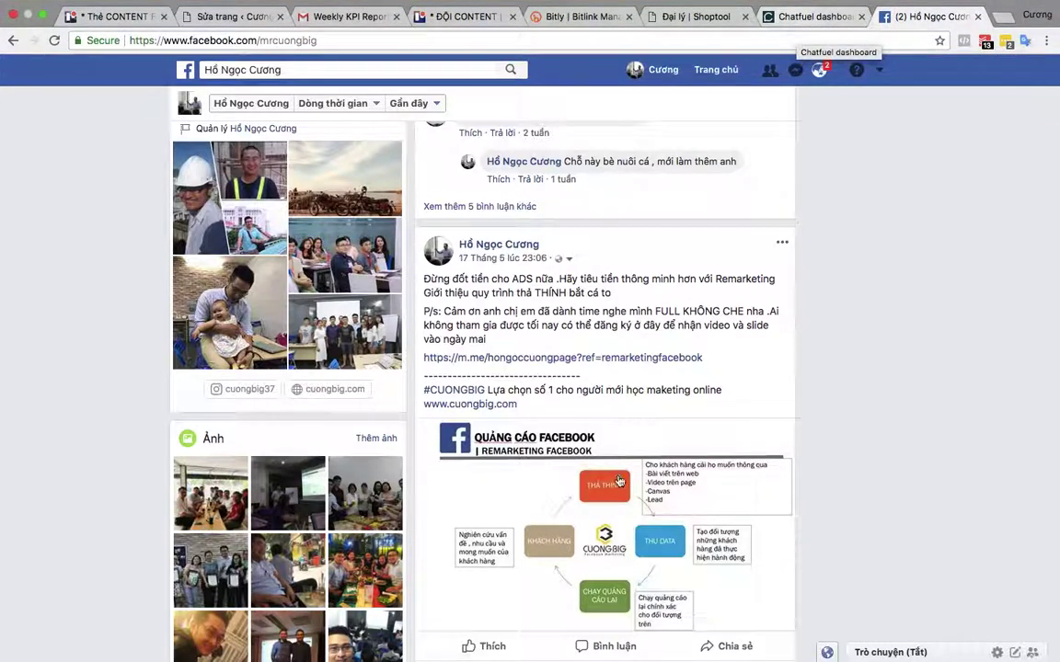
key(ctrl+Up)
click(680, 587)
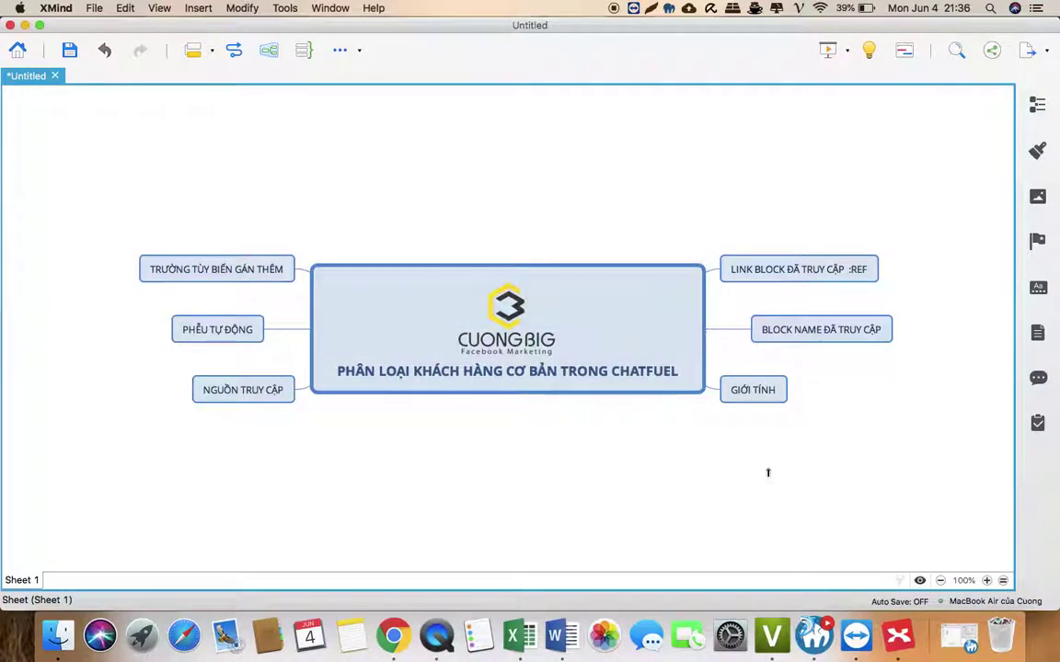
click(797, 335)
click(800, 335)
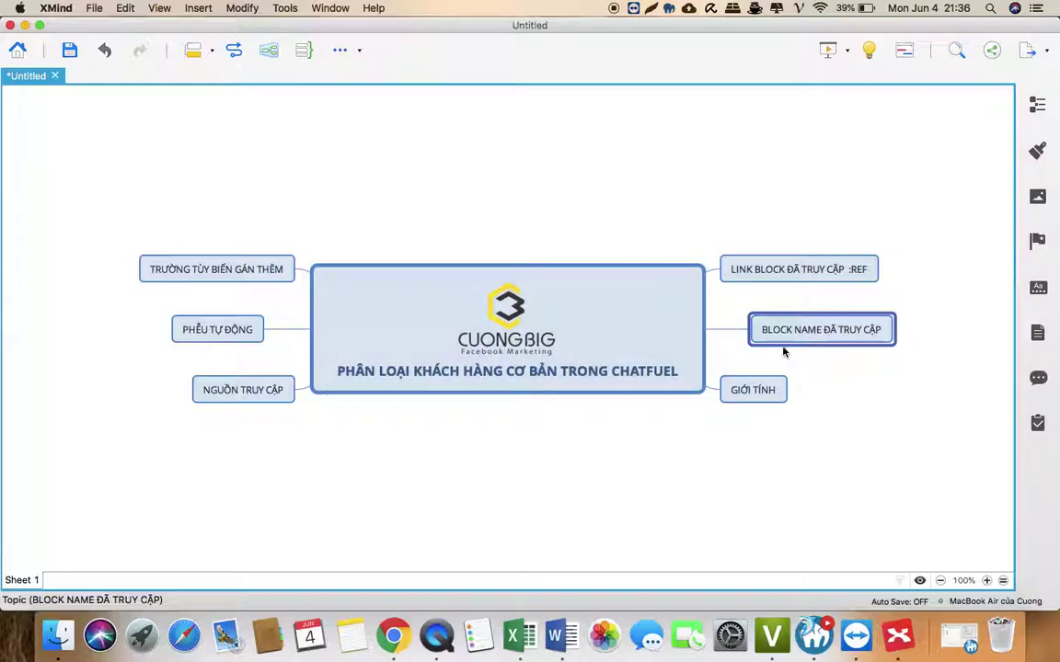
- Switch to the Chatfuel dashboard in Chrome and set the trigger's filter condition to the attribute last visited block name
click(391, 607)
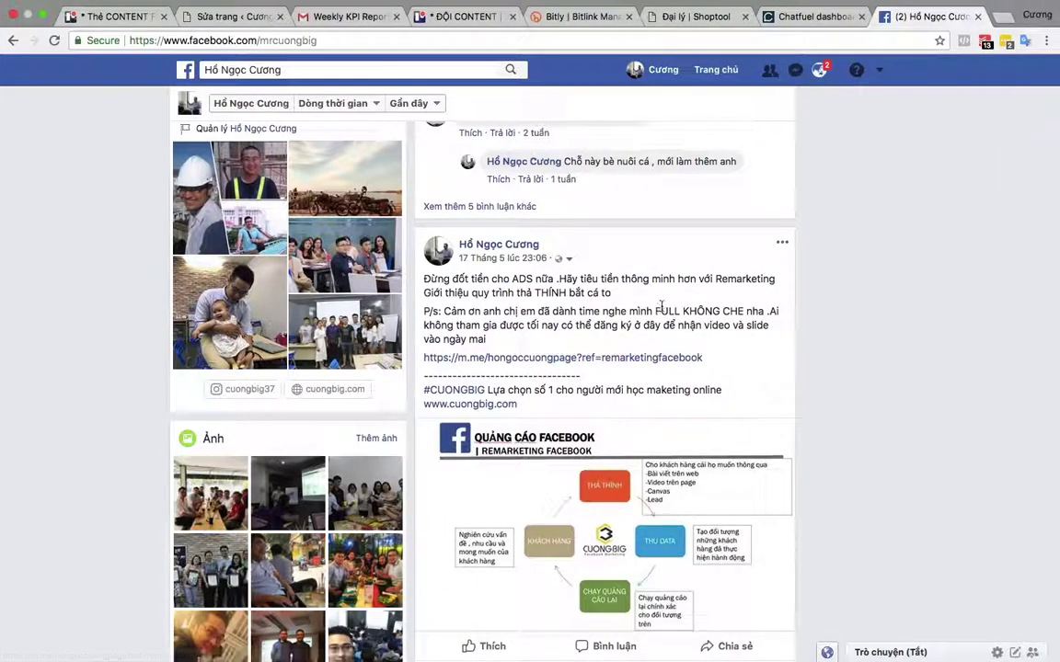
click(798, 18)
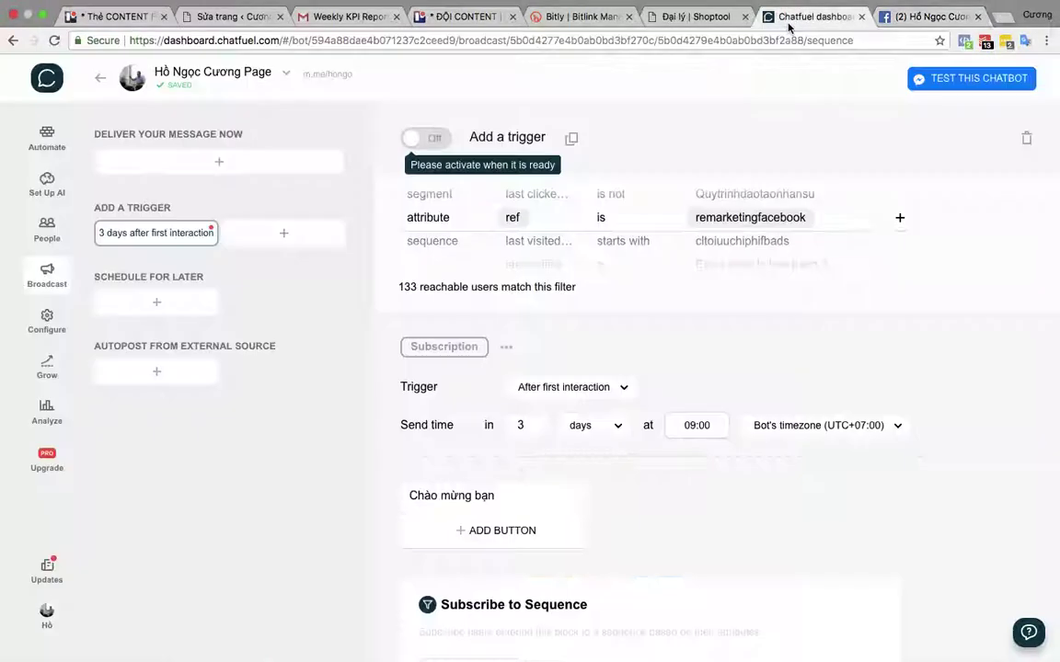
click(530, 219)
click(442, 226)
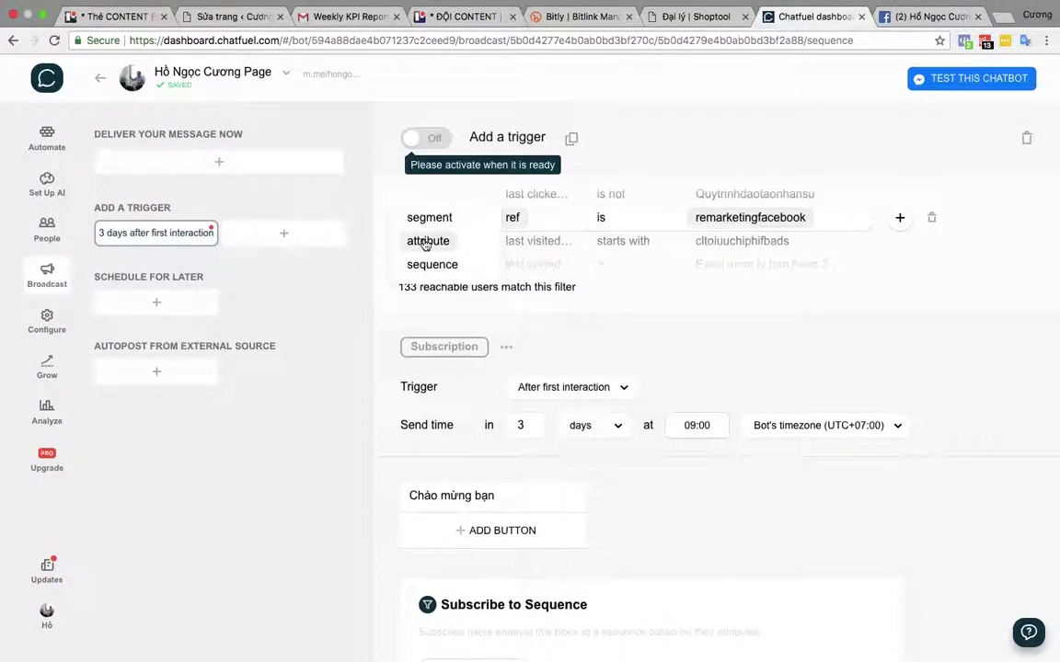
click(431, 237)
click(517, 224)
scroll(541, 340, down, 10)
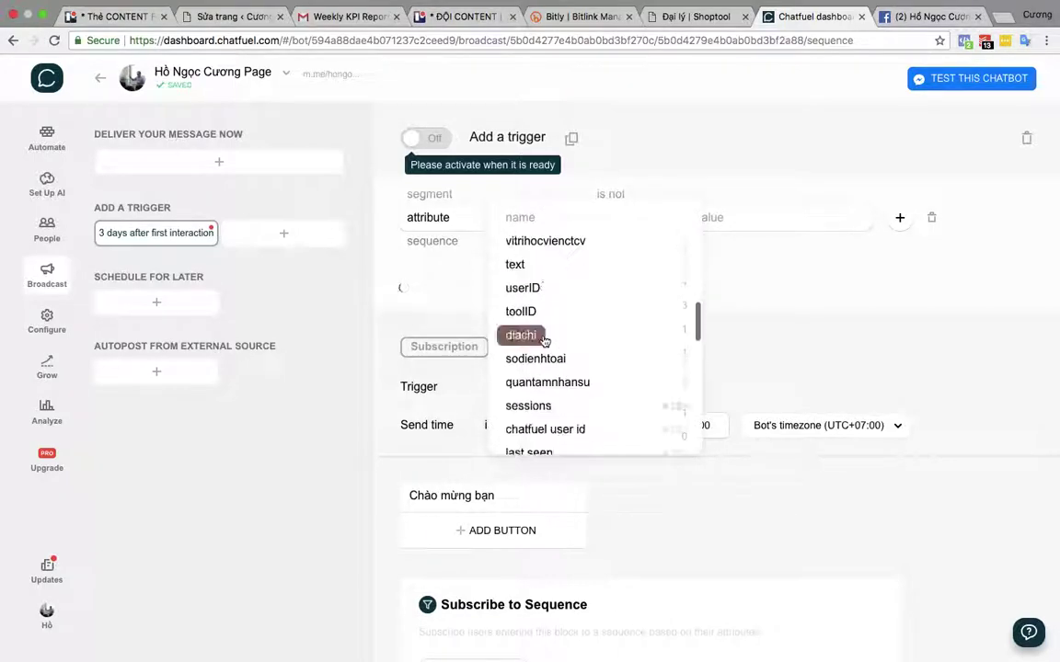
scroll(546, 343, down, 3)
scroll(548, 339, up, 1)
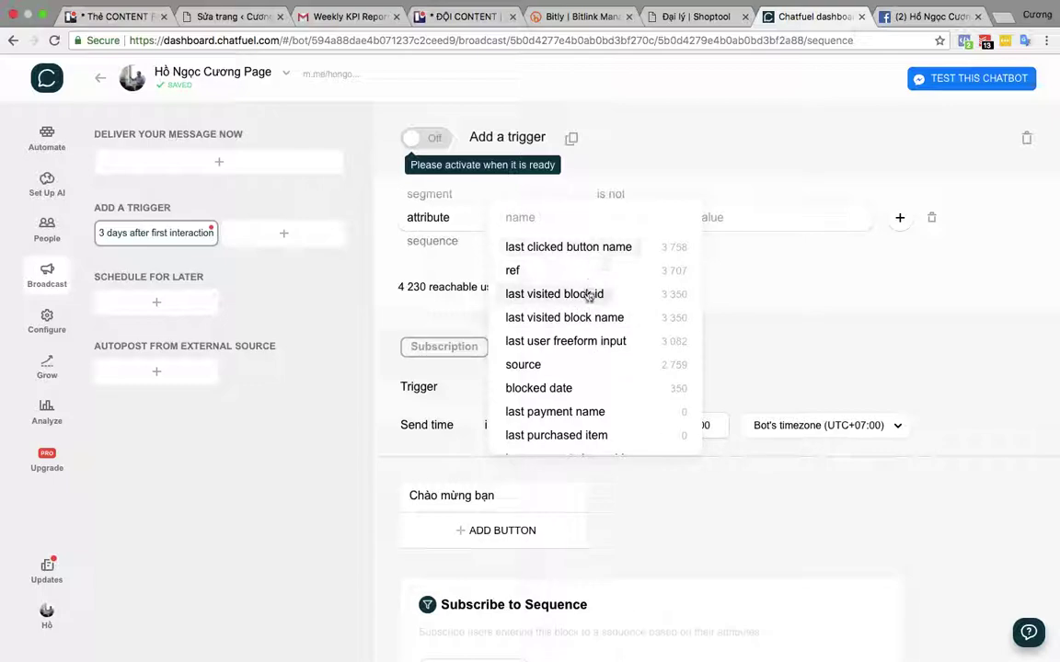
click(581, 321)
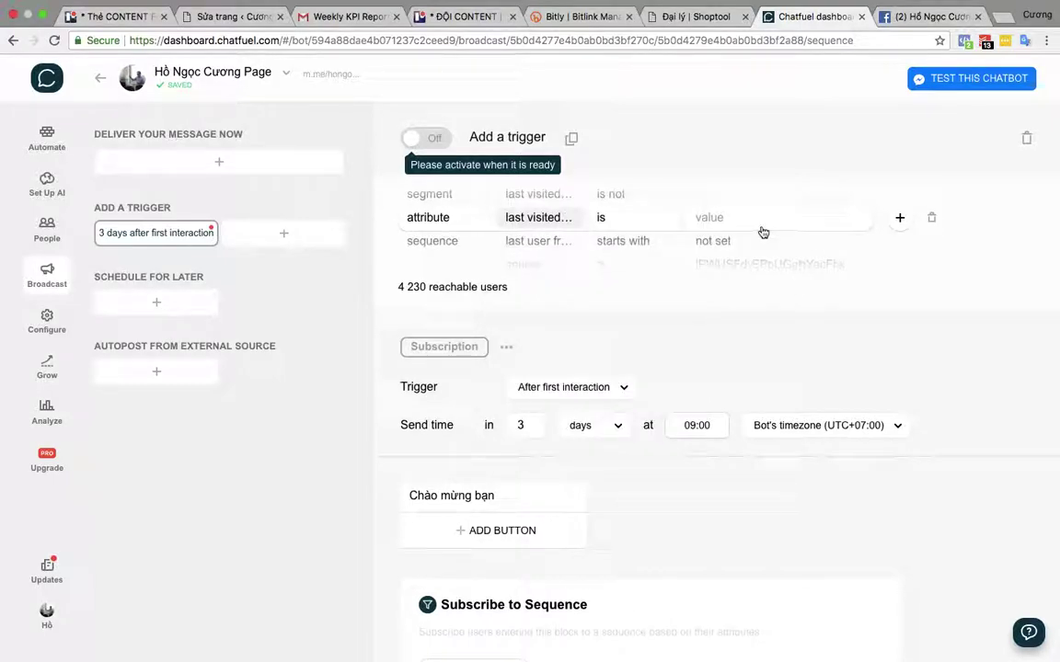
- Set the last visited block name values to Dừng Nhận Tin and Xác Nhận Hủy, with the comparison set to is
click(713, 219)
scroll(738, 337, down, 3)
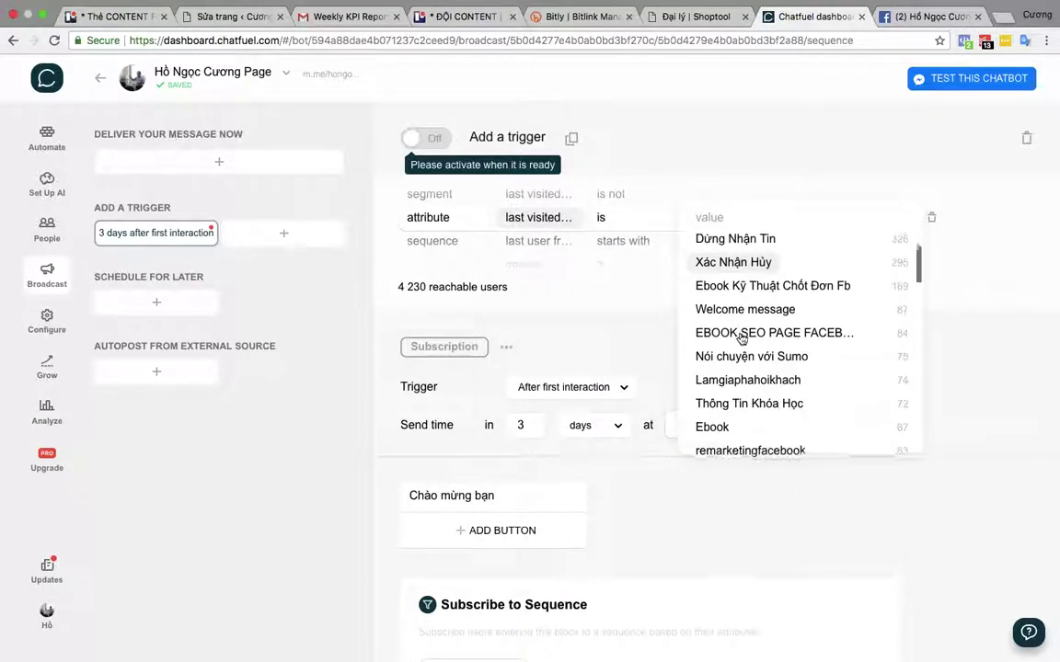
scroll(741, 338, up, 3)
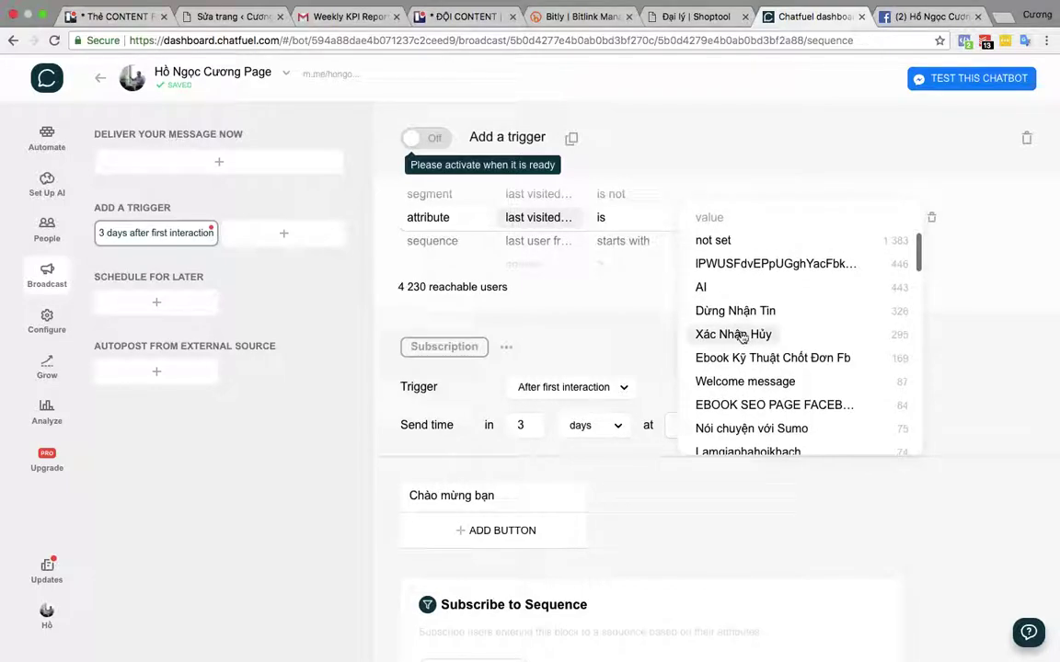
scroll(745, 381, down, 5)
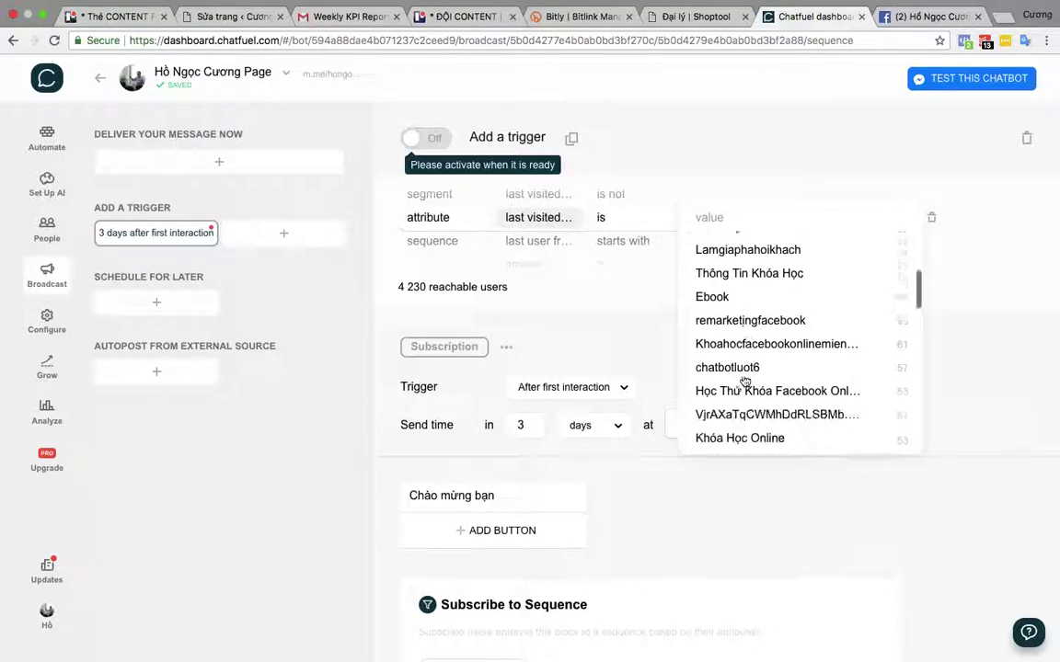
scroll(759, 395, down, 5)
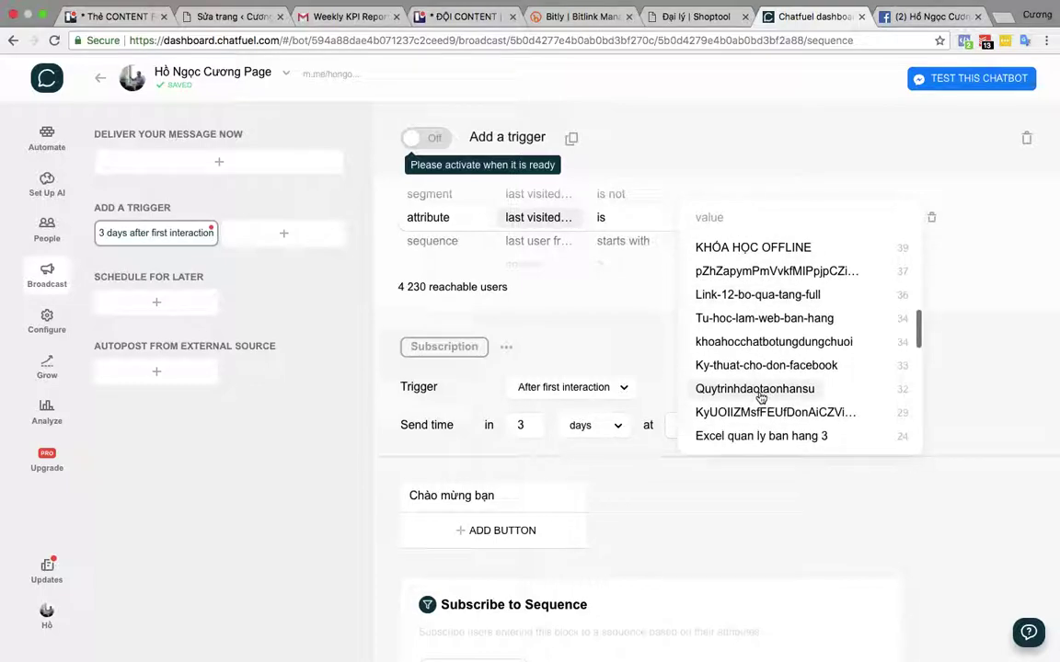
scroll(726, 289, up, 10)
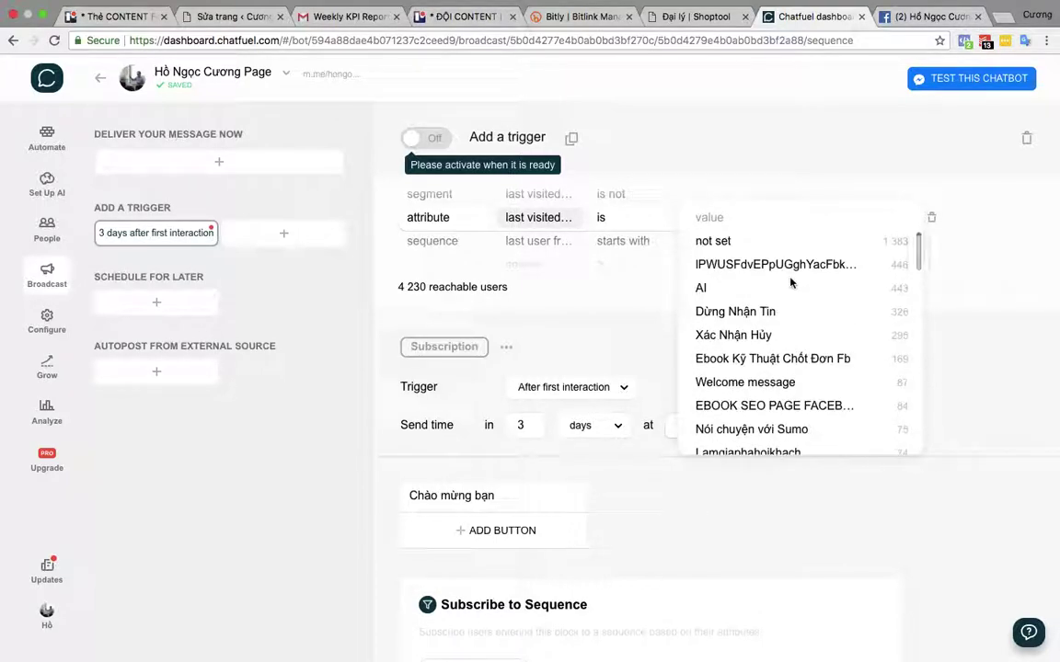
click(729, 311)
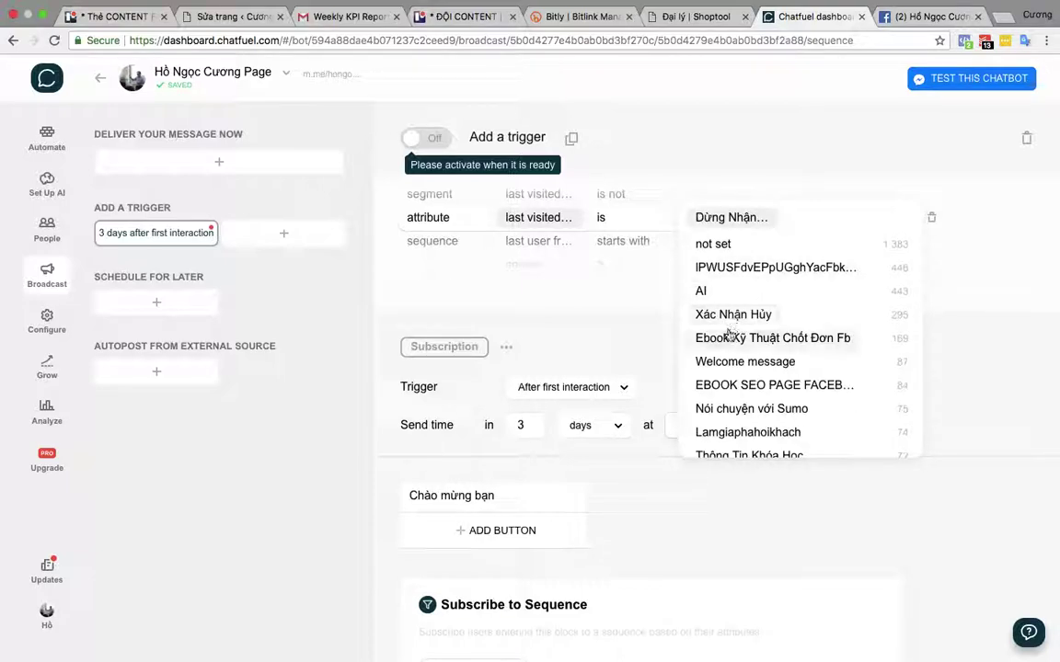
click(694, 312)
scroll(622, 225, up, 1)
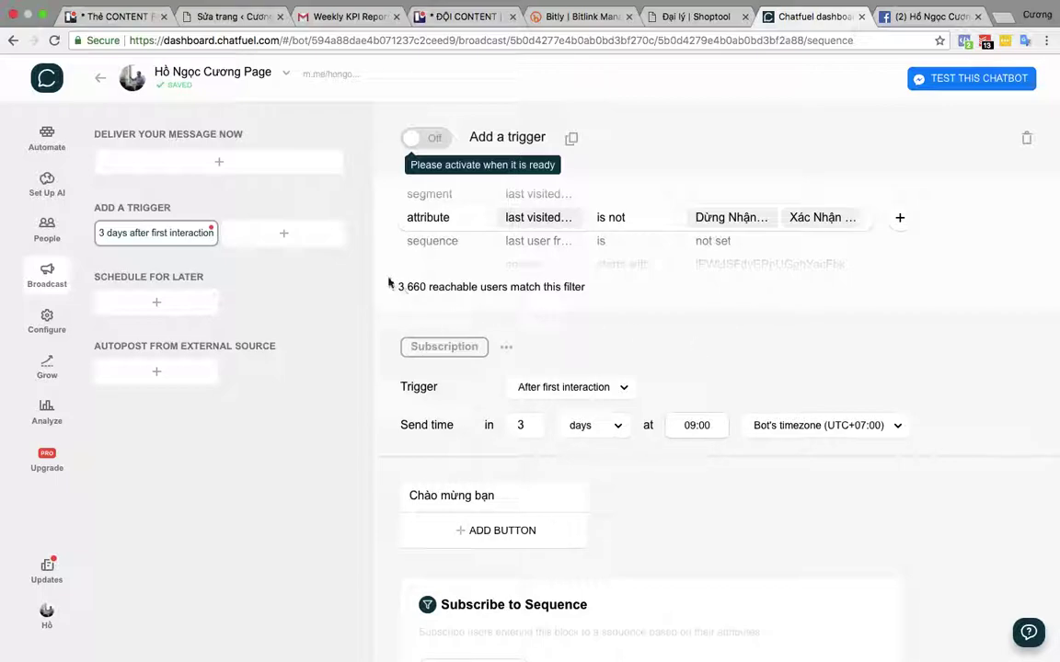
click(630, 229)
click(610, 243)
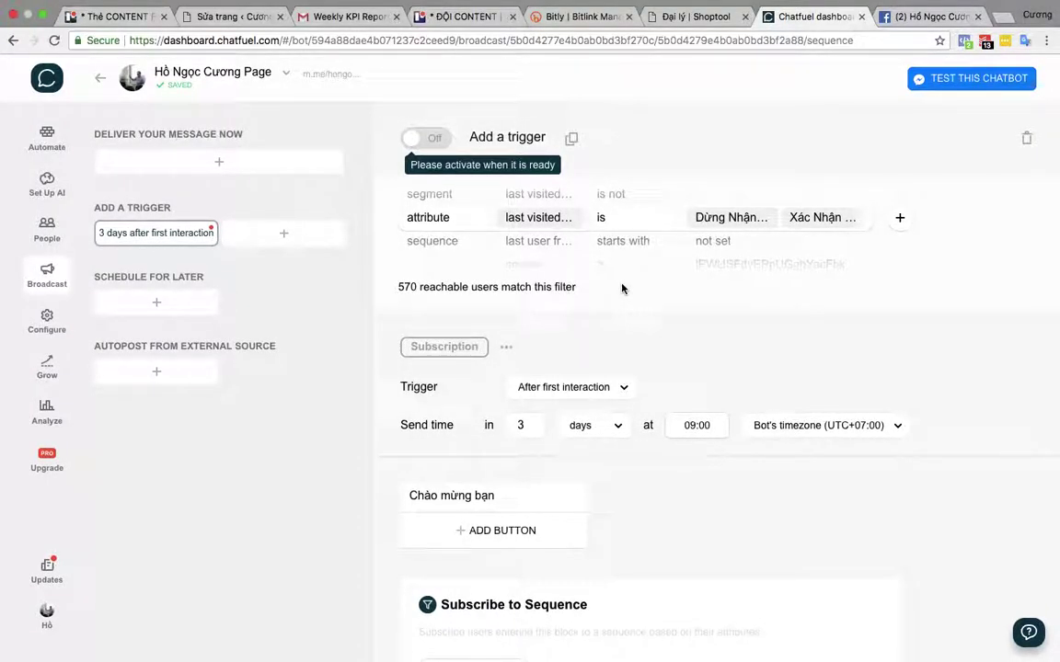
- Add a second filter condition, show the and/or options for combining conditions, and remove the empty condition
click(899, 223)
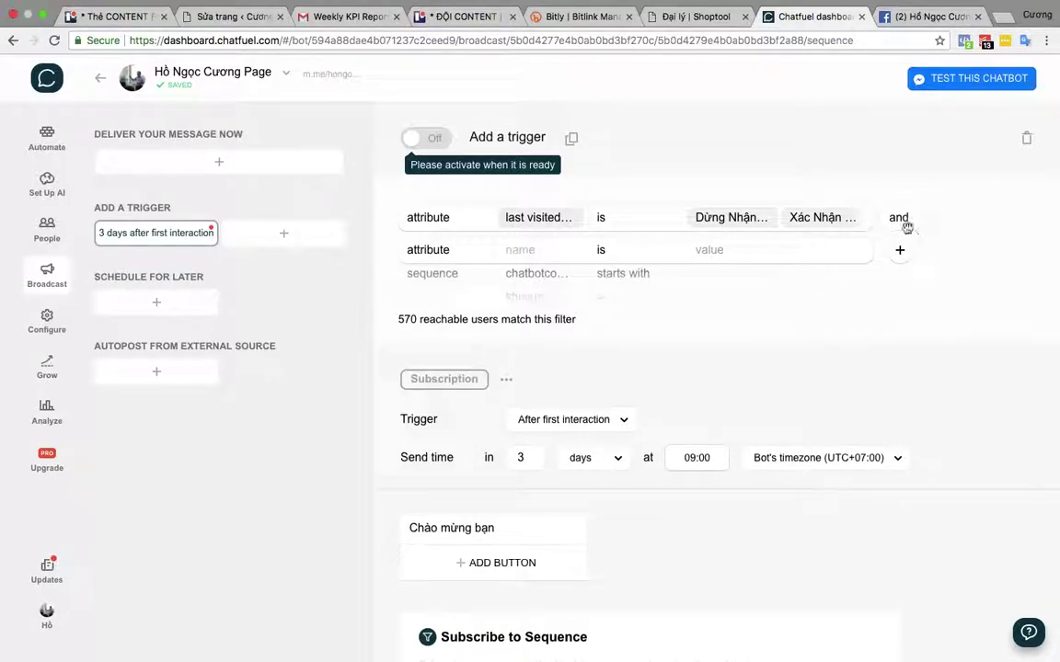
click(894, 219)
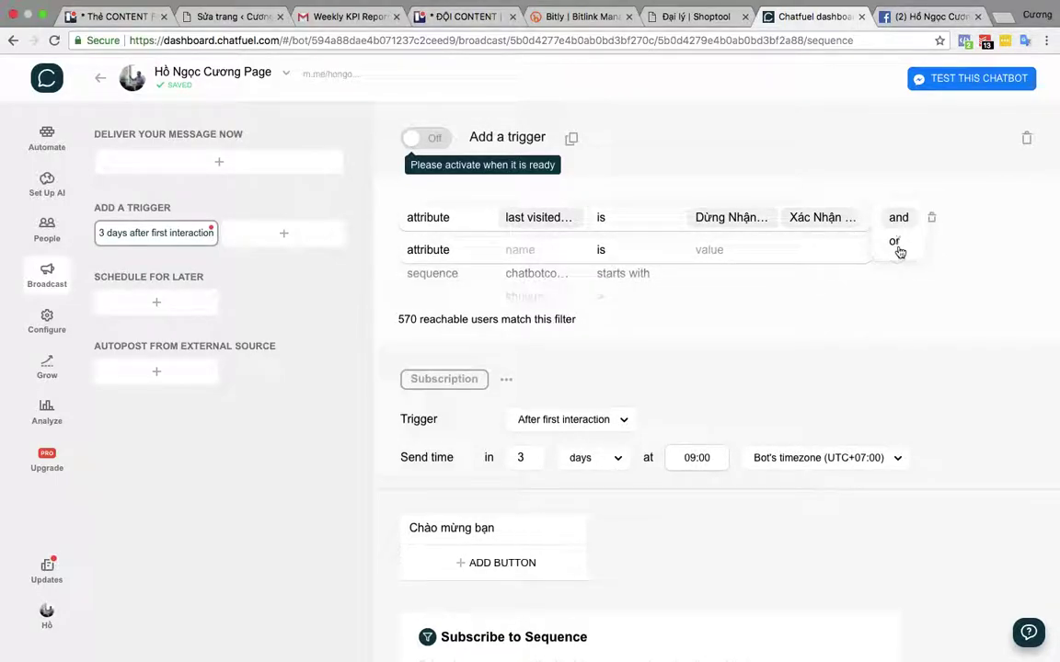
click(961, 289)
click(933, 251)
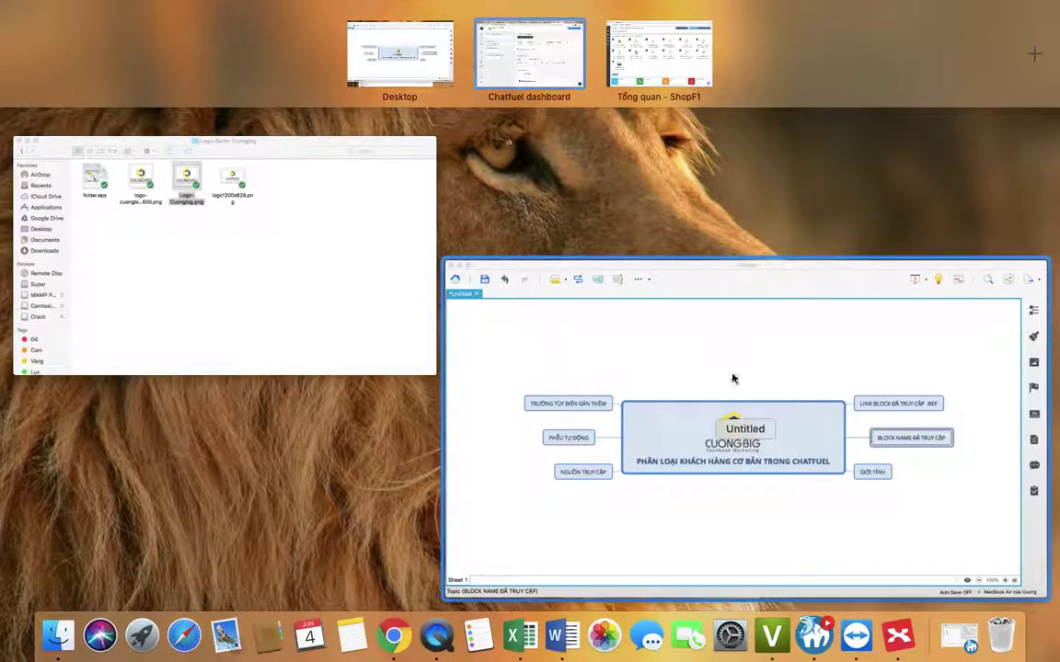
- Select the topic GIỚI TÍNH in the XMind map and return to the Chatfuel dashboard in Chrome
click(738, 367)
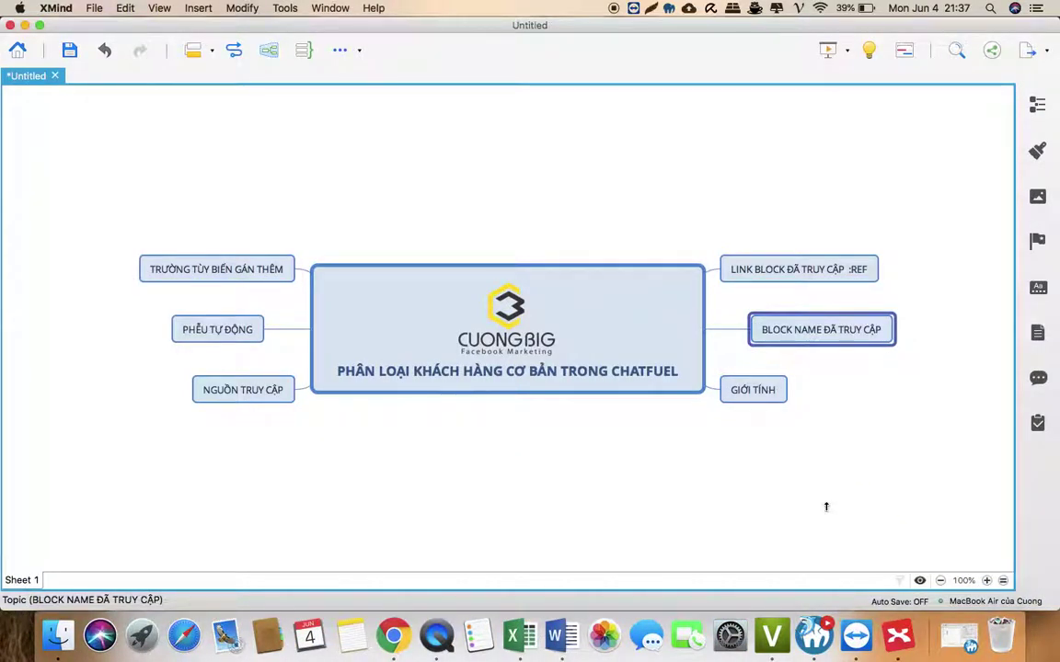
click(742, 390)
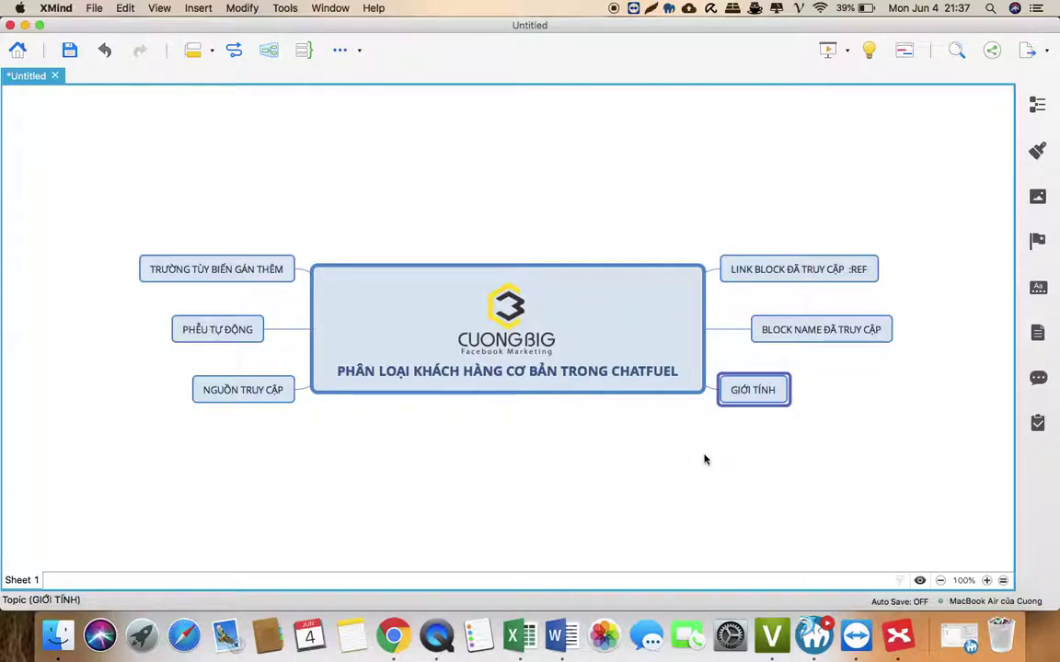
click(393, 635)
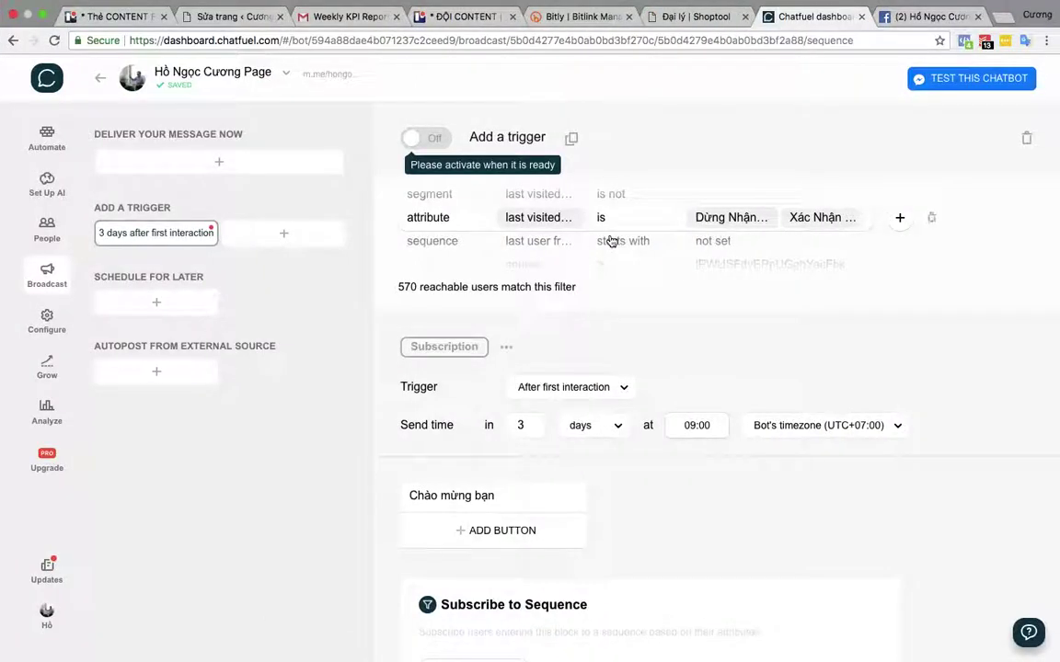
- Replace the filter's last visited block name attribute with gender
click(566, 227)
scroll(559, 344, down, 5)
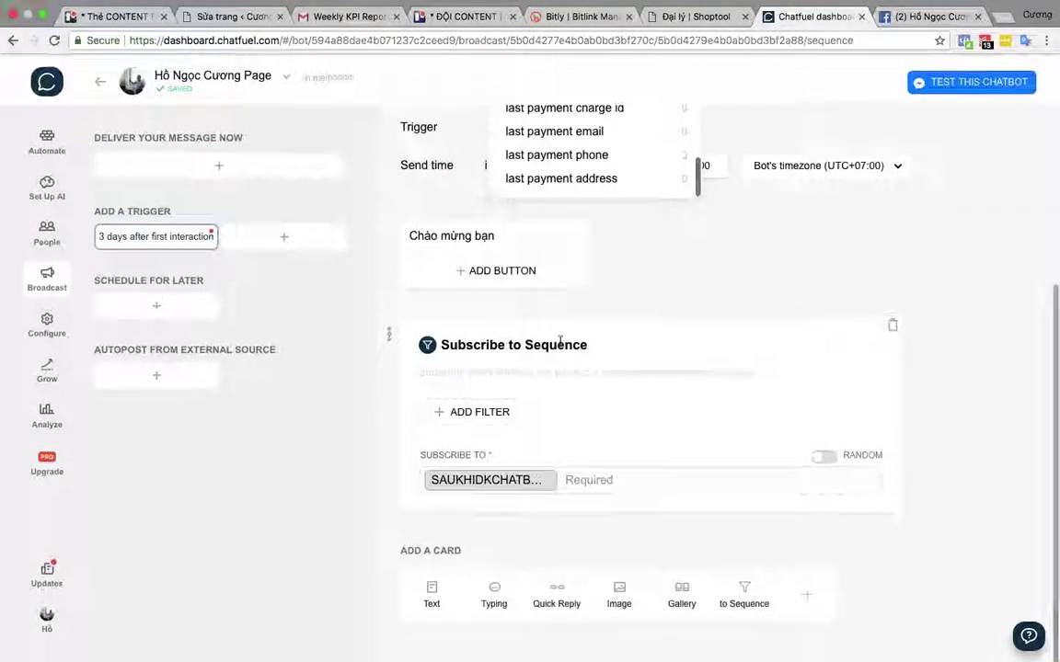
scroll(559, 344, up, 5)
scroll(537, 390, down, 3)
scroll(546, 302, up, 4)
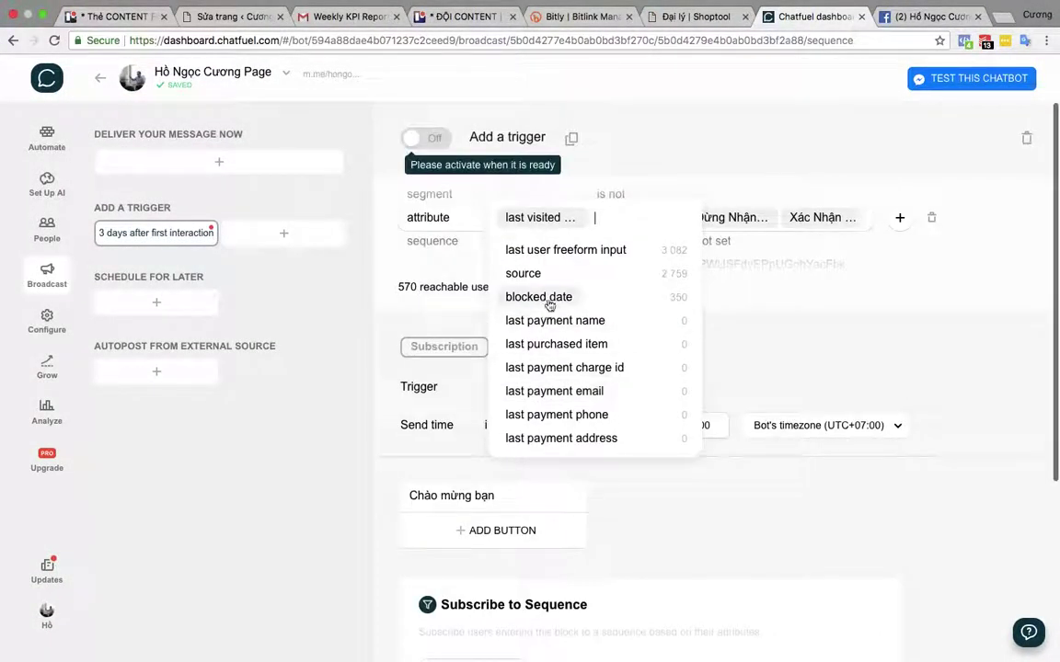
click(584, 215)
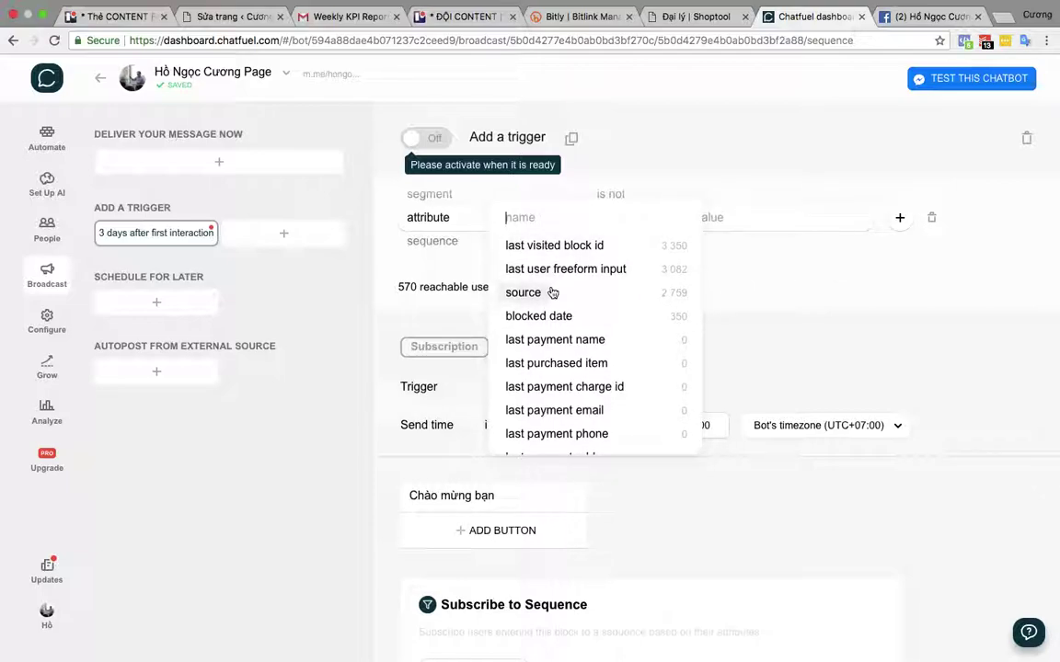
text(g)
scroll(556, 296, down, 3)
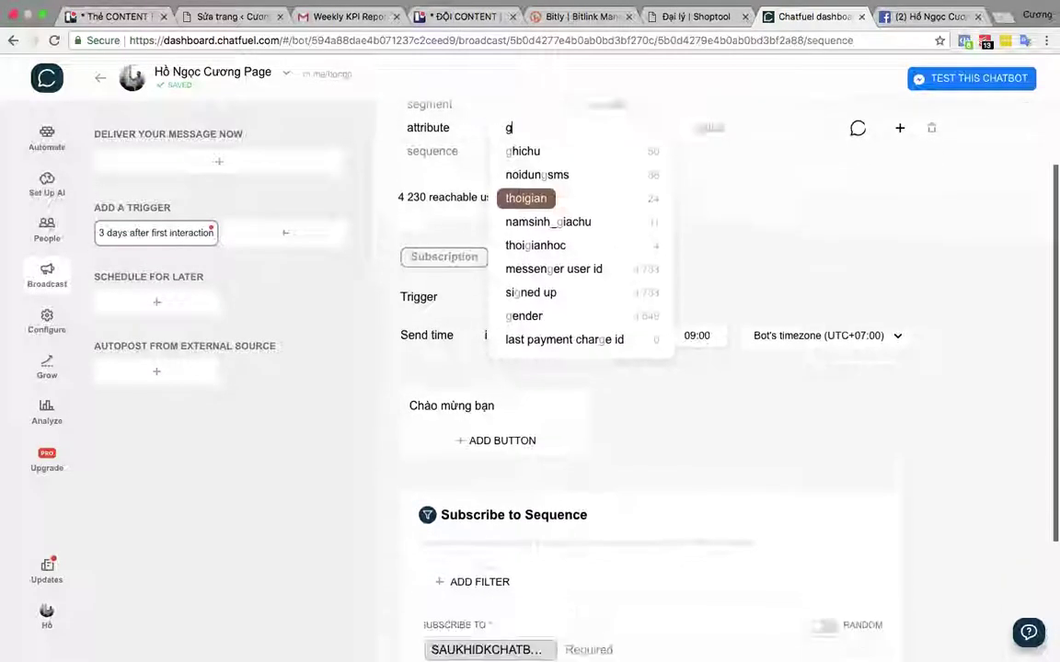
click(531, 287)
scroll(681, 284, up, 1)
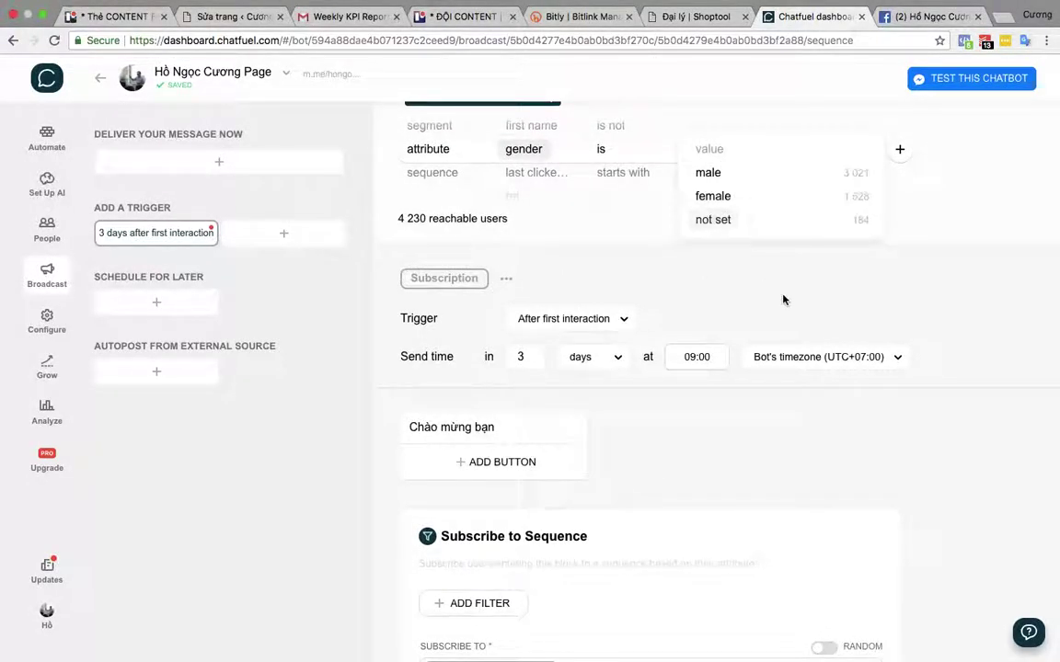
- Examine the values available for the gender attribute and close the list without choosing one
scroll(783, 298, up, 1)
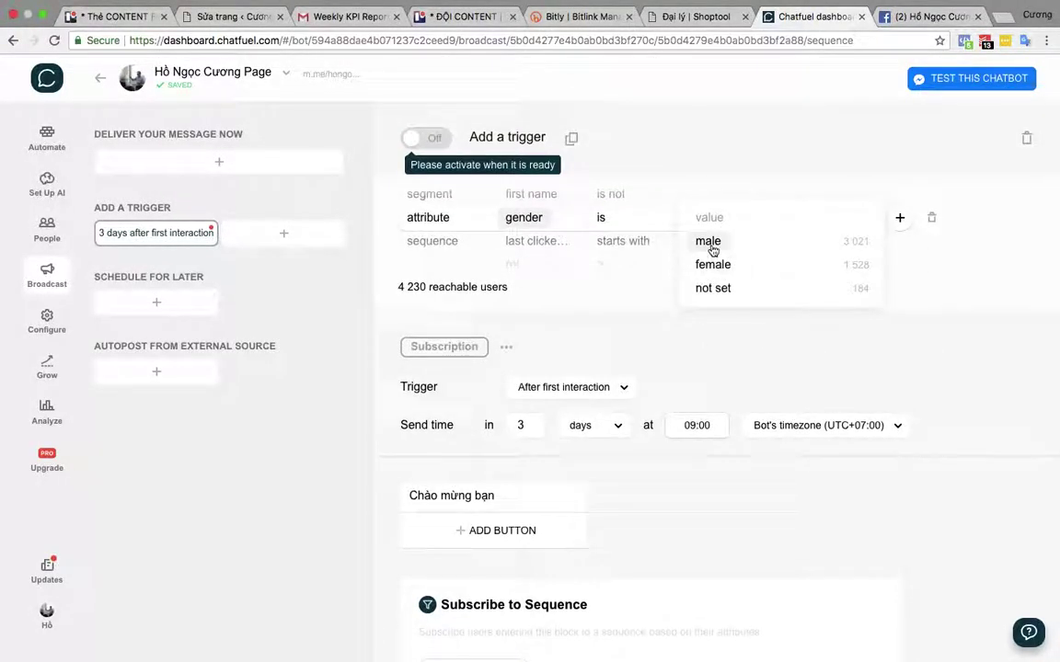
drag(724, 248, 725, 252)
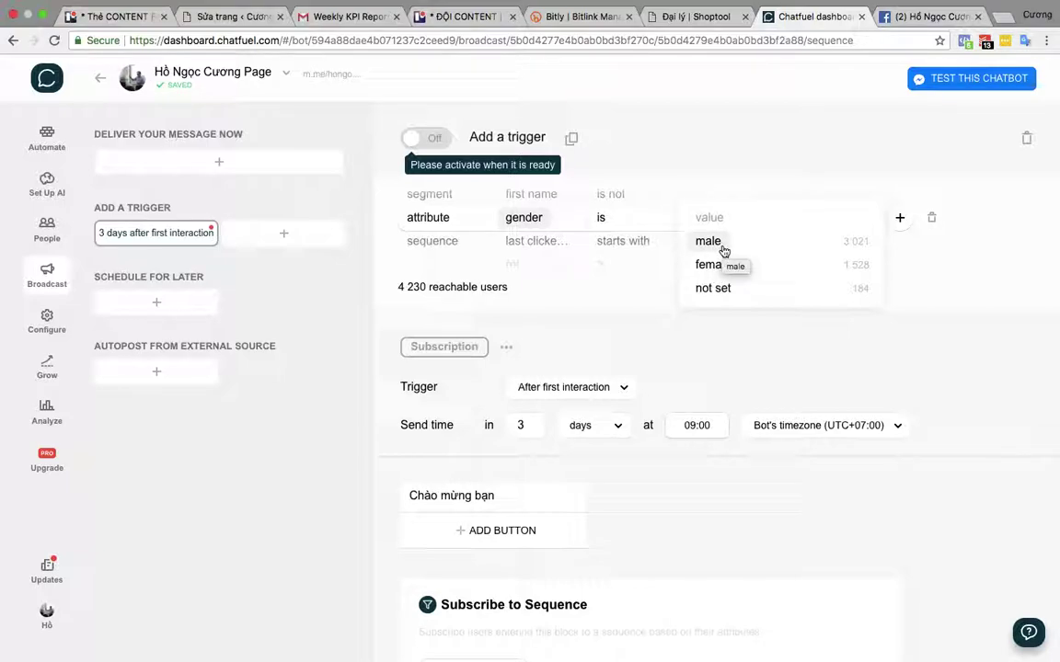
drag(724, 258, 774, 378)
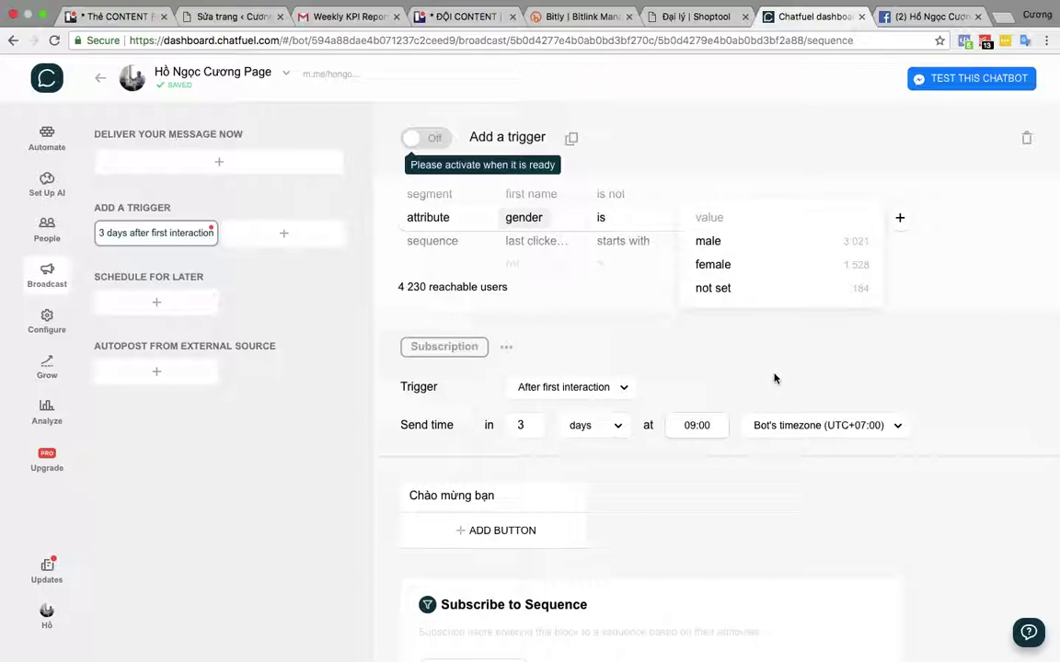
click(773, 378)
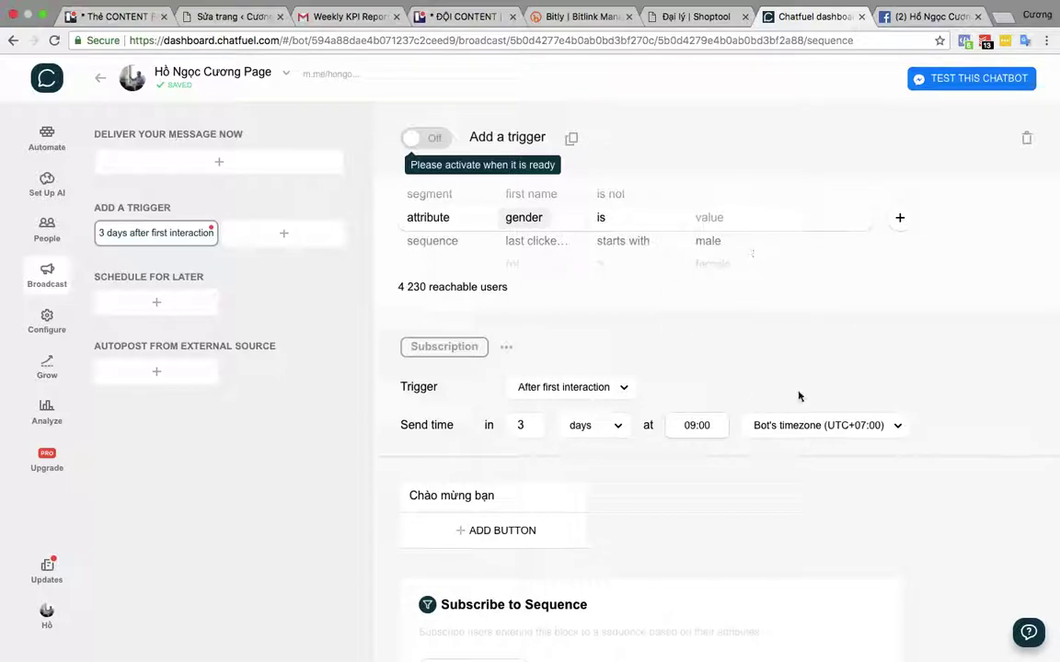
- Switch to the XMind map and bring the topic TRƯỜNG TÙY BIẾN GÁN THÊM further into view
key(ctrl+Up)
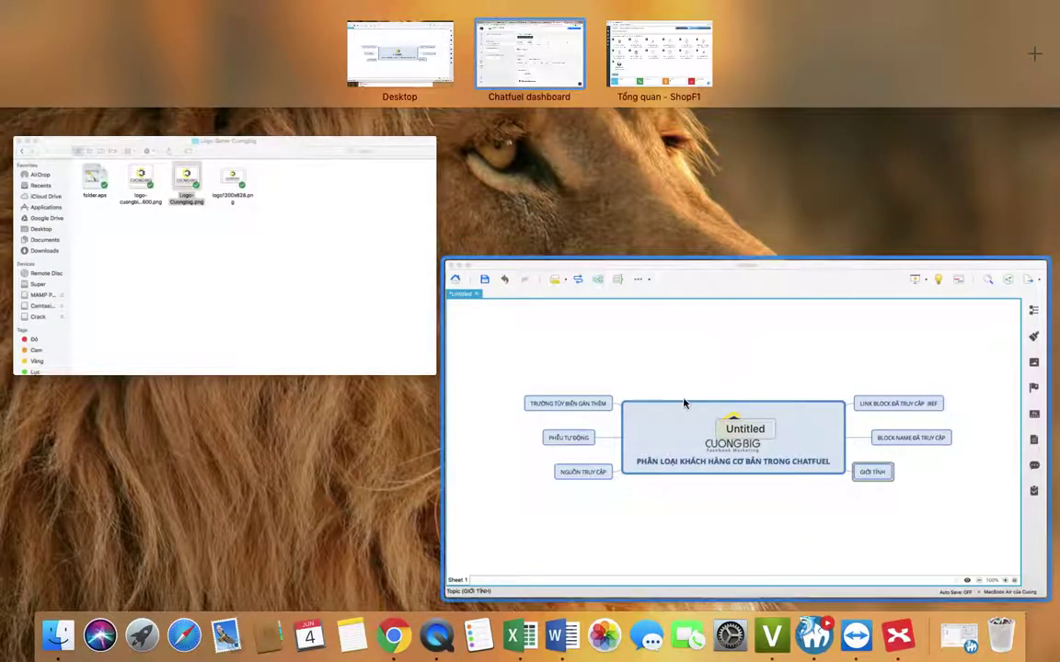
click(685, 402)
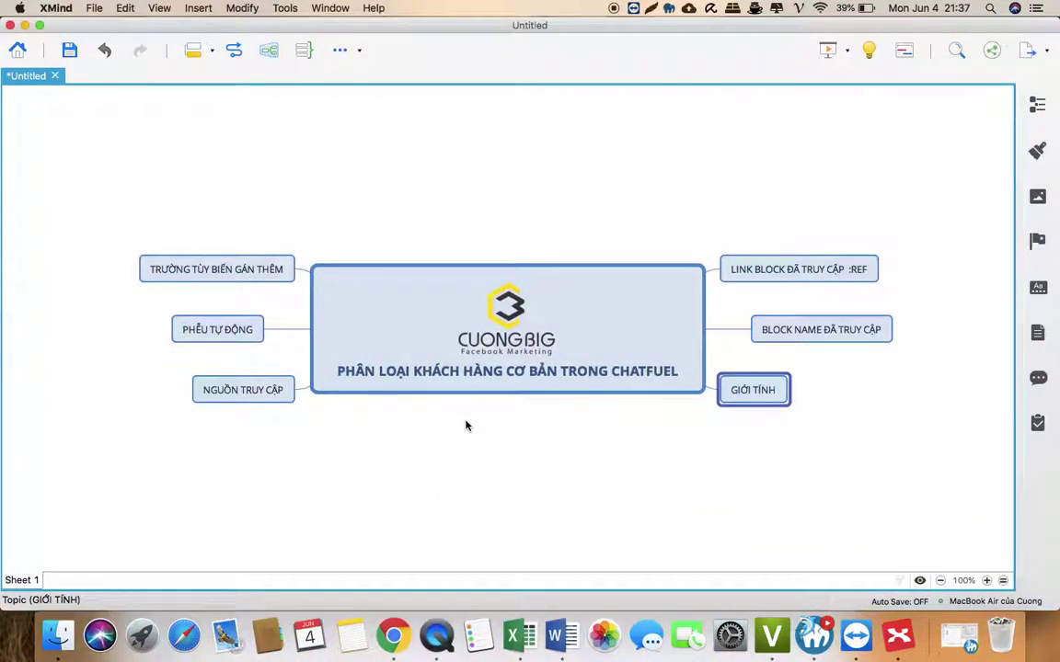
scroll(465, 425, left, 5)
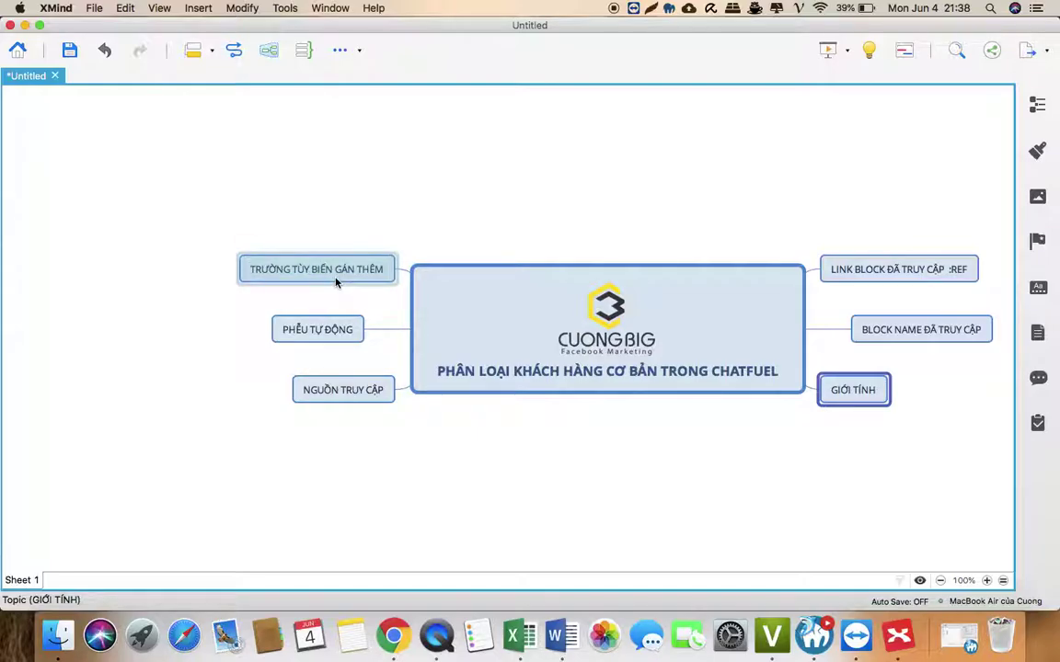
- Back in the Chatfuel dashboard, look at the Automate section's blocks and return to the broadcast trigger
click(395, 635)
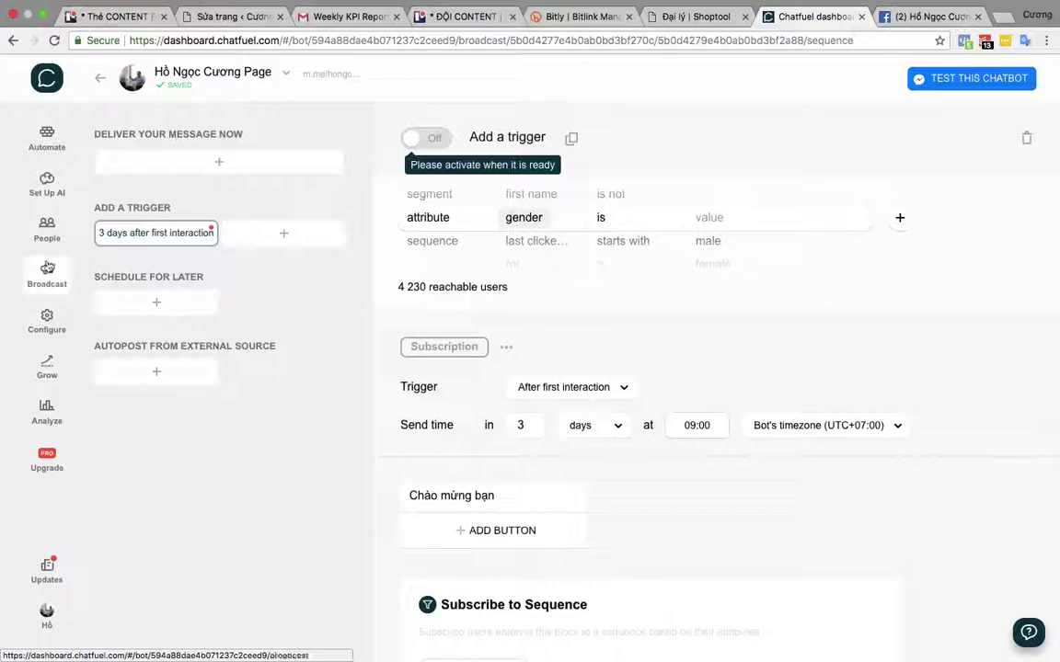
click(45, 135)
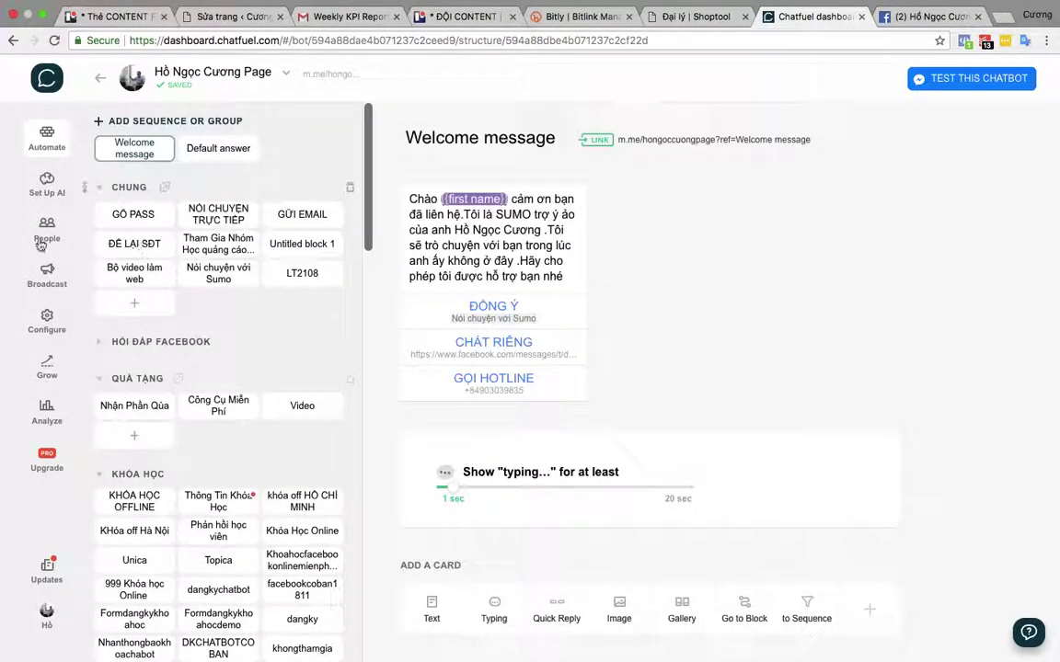
click(47, 272)
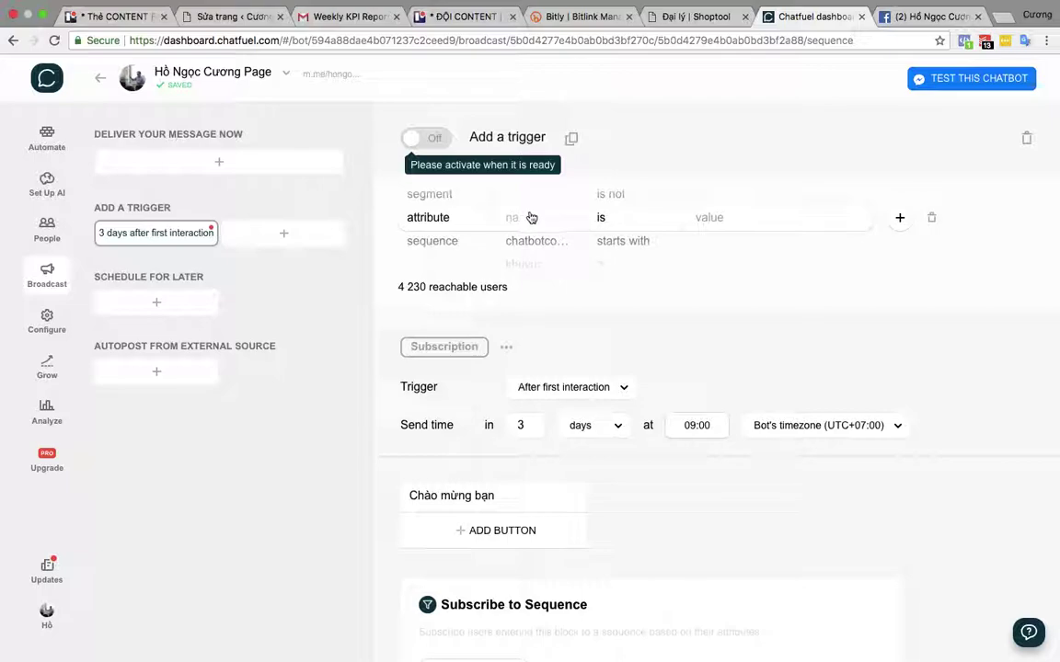
- Examine the custom attribute names available for the trigger's user filter and close the list without choosing one
click(532, 217)
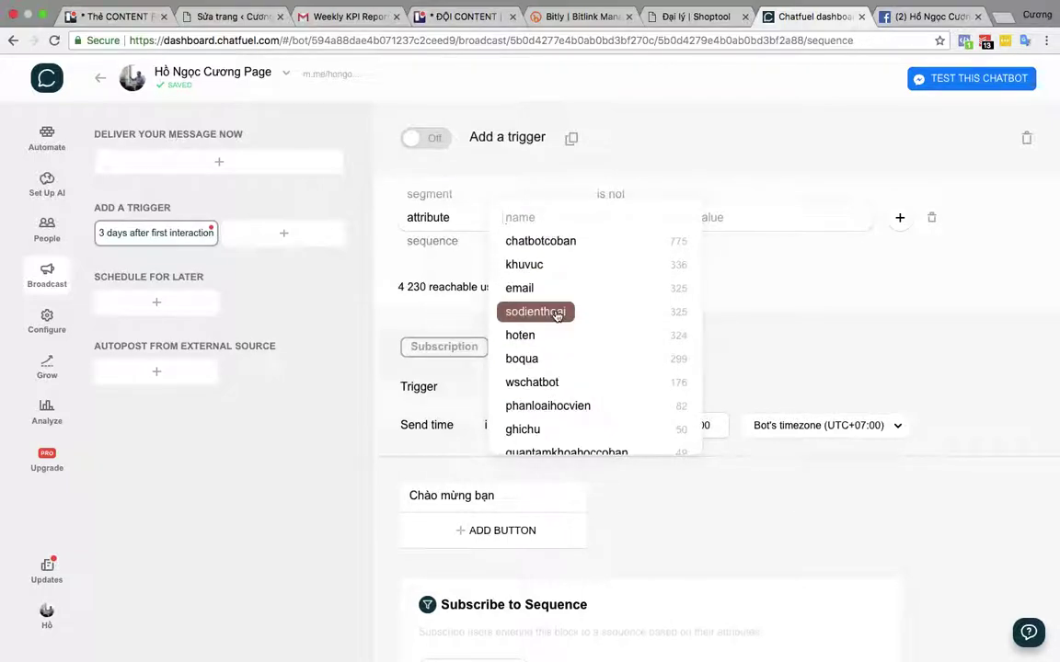
scroll(542, 312, down, 5)
scroll(509, 326, up, 2)
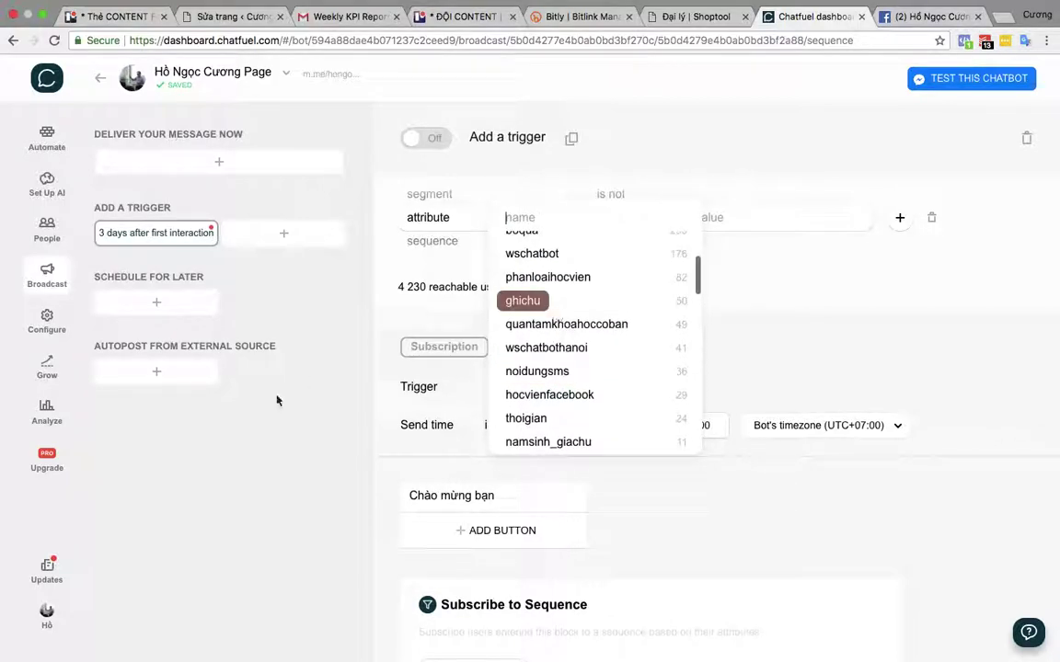
click(52, 149)
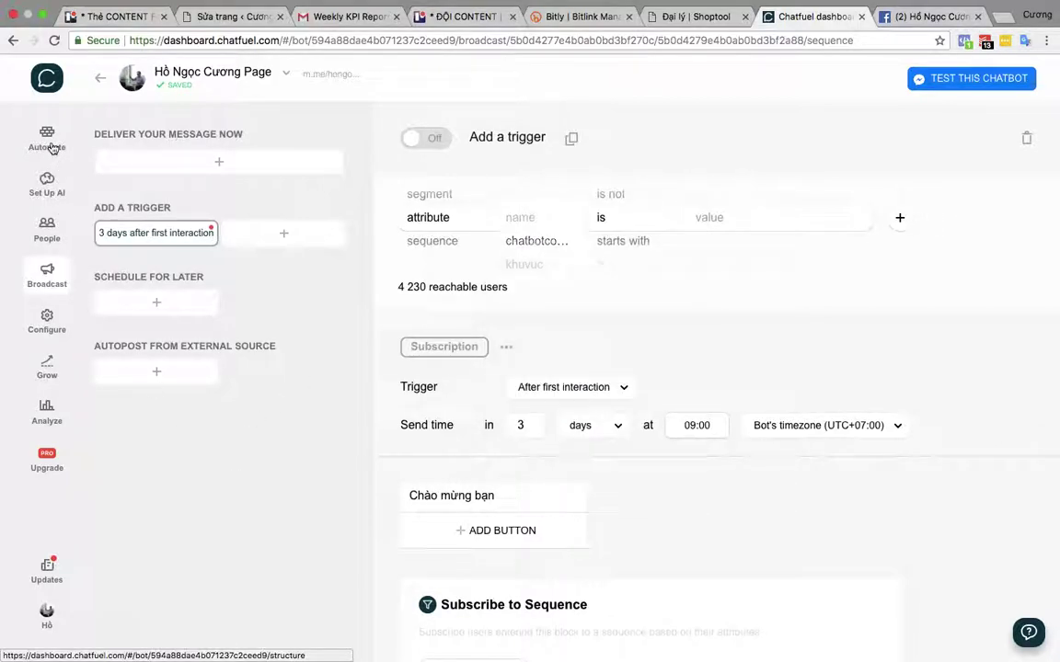
- In the Automate section, open the khóa off HỒ CHÍ MINH block and examine its Setup user attribute card
click(52, 148)
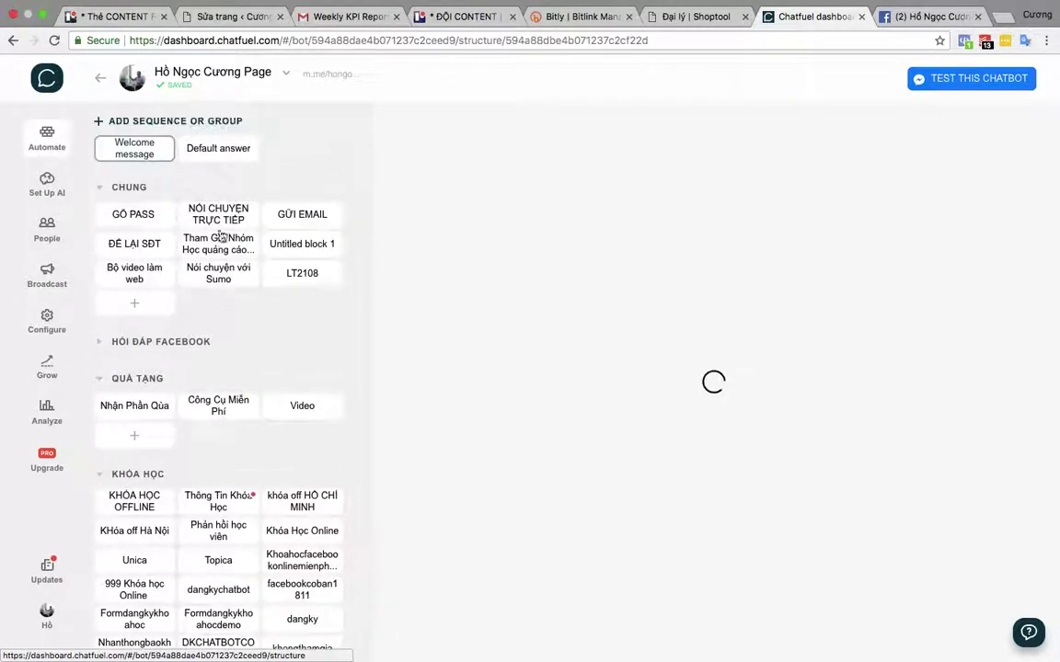
scroll(237, 267, down, 5)
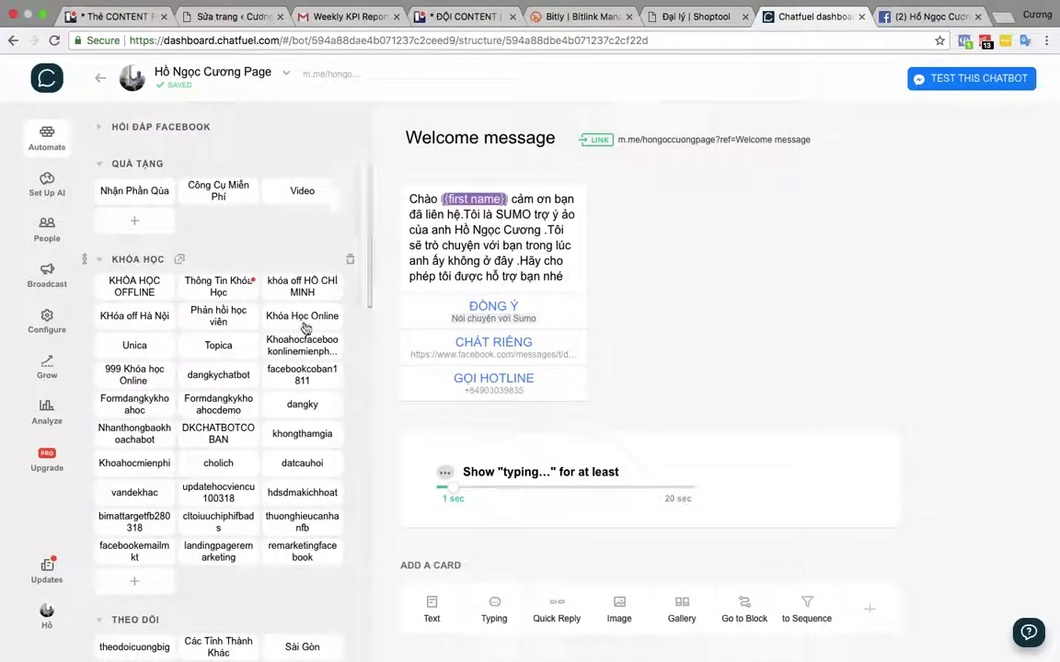
scroll(179, 421, down, 3)
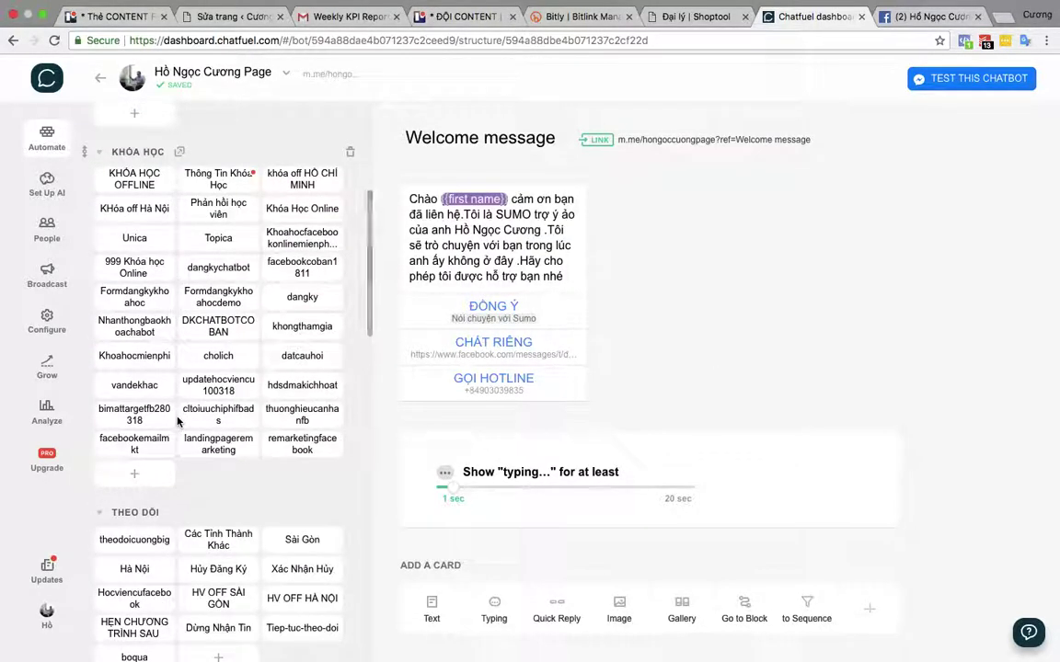
scroll(175, 416, up, 2)
click(288, 235)
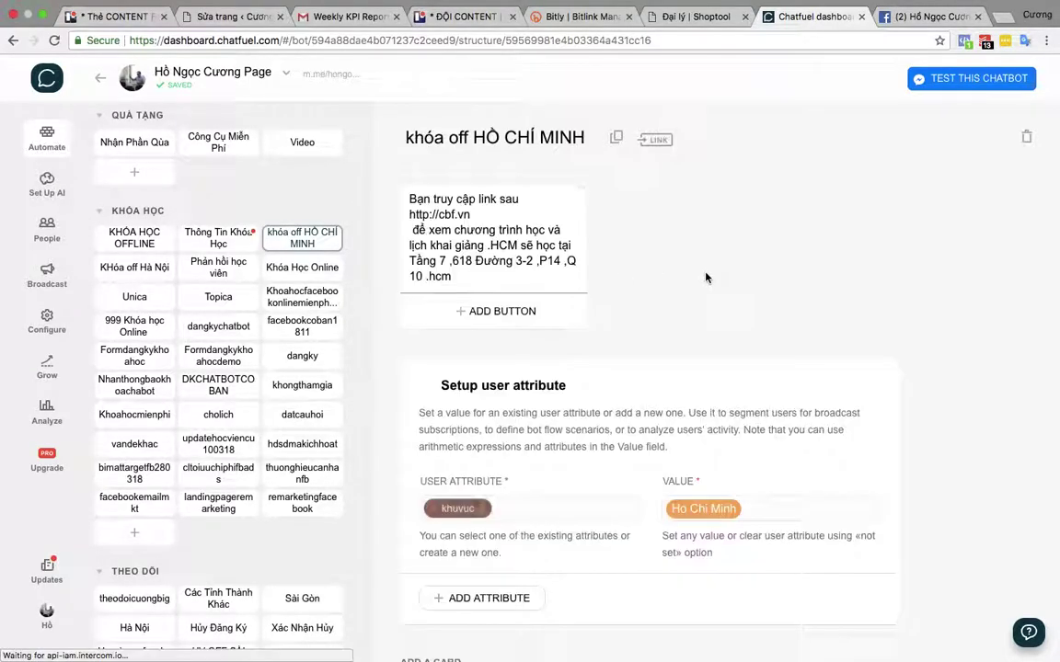
scroll(705, 277, down, 3)
scroll(706, 276, up, 3)
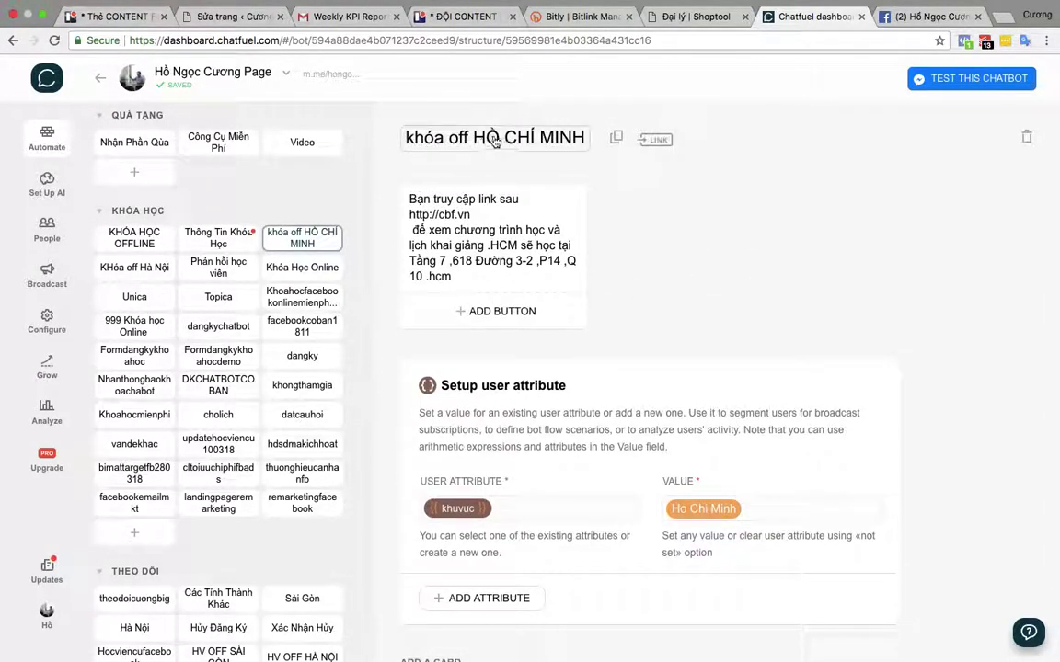
scroll(462, 393, down, 3)
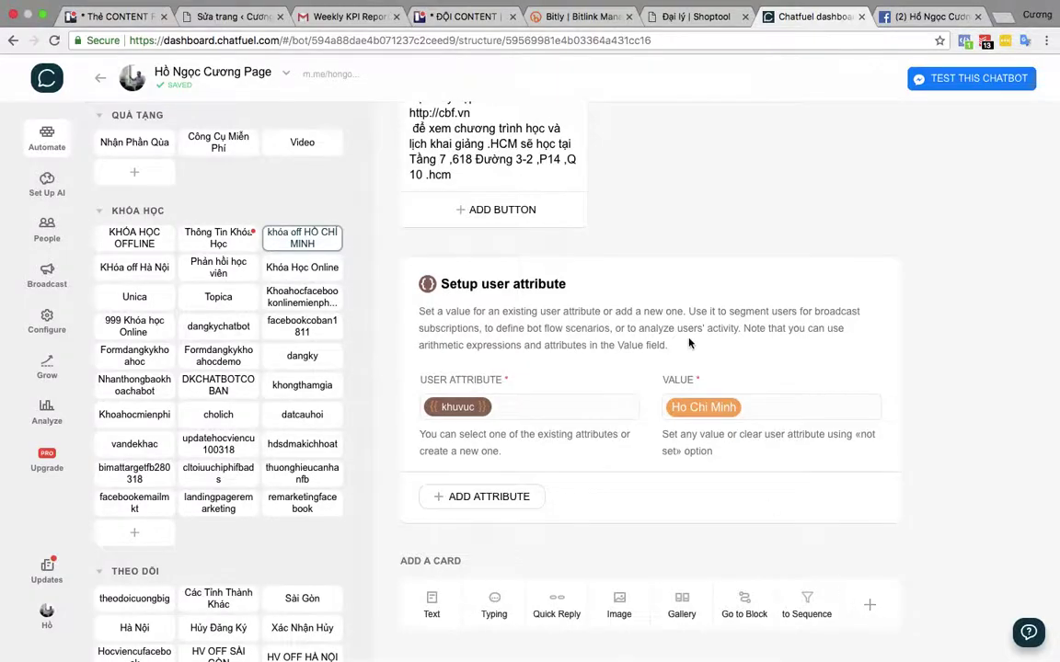
- Look up Setup User Attribute in the Chatfuel plugins list and close the list without adding a plugin
click(870, 605)
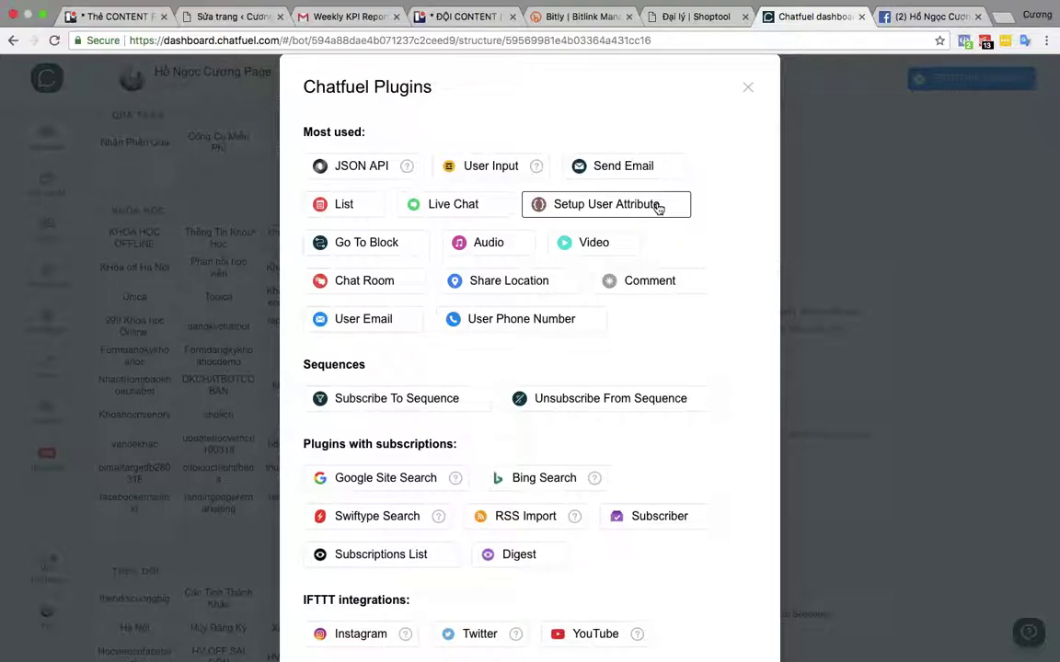
click(748, 89)
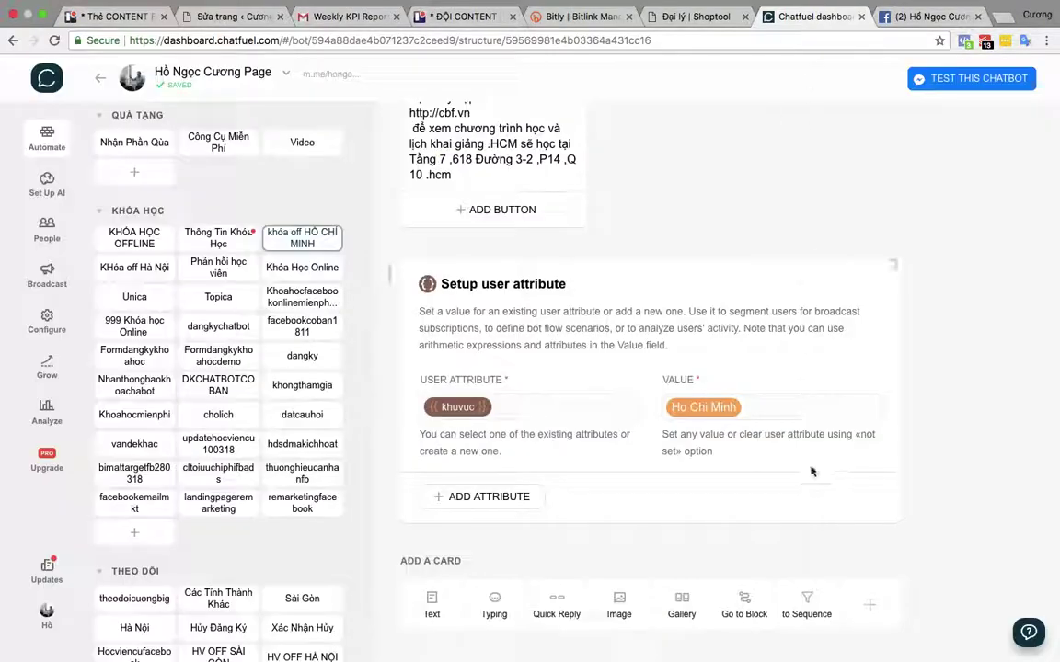
scroll(570, 340, up, 2)
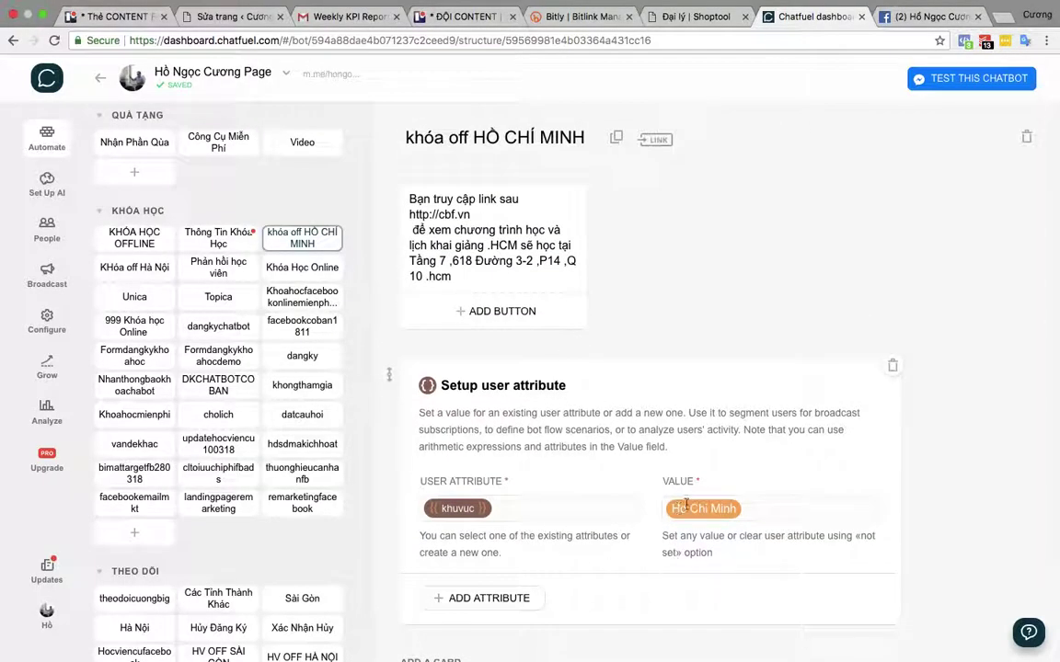
- Open the KHóa off Hà Nội block and examine the attribute and value its Setup user attribute card assigns
click(152, 268)
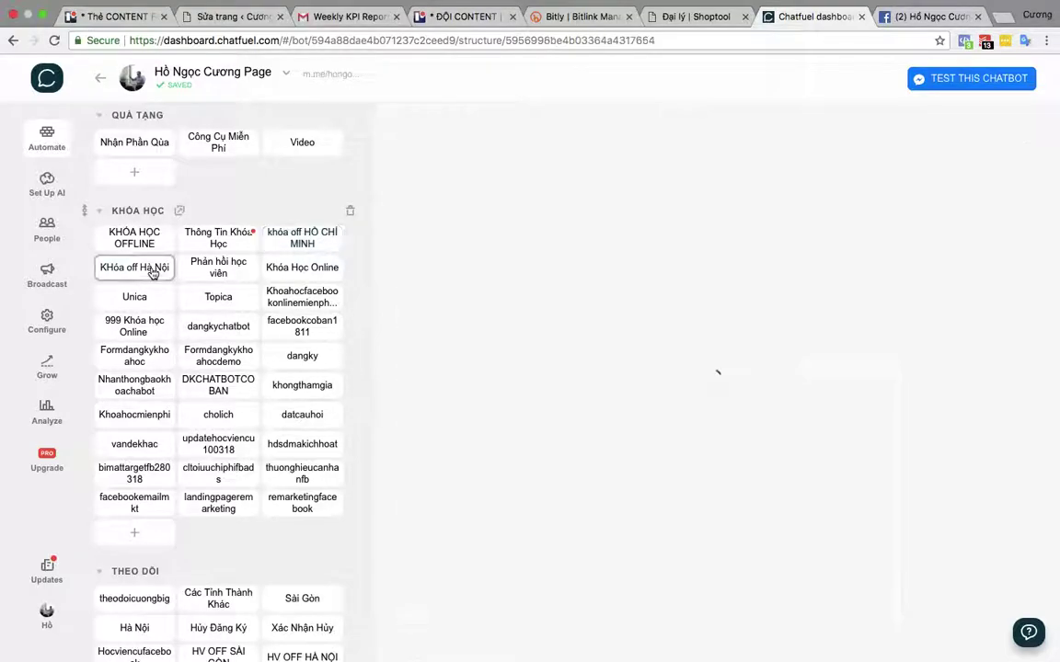
scroll(647, 422, down, 1)
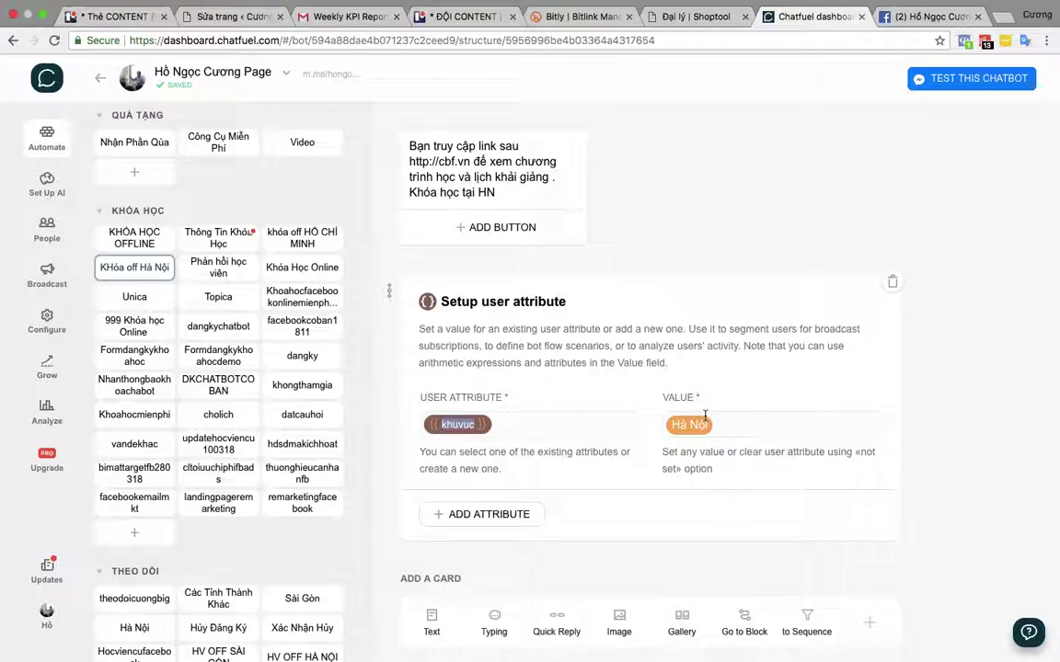
- Open the dangkychatbot block and examine which attributes its User input card saves the answers to
scroll(248, 432, down, 3)
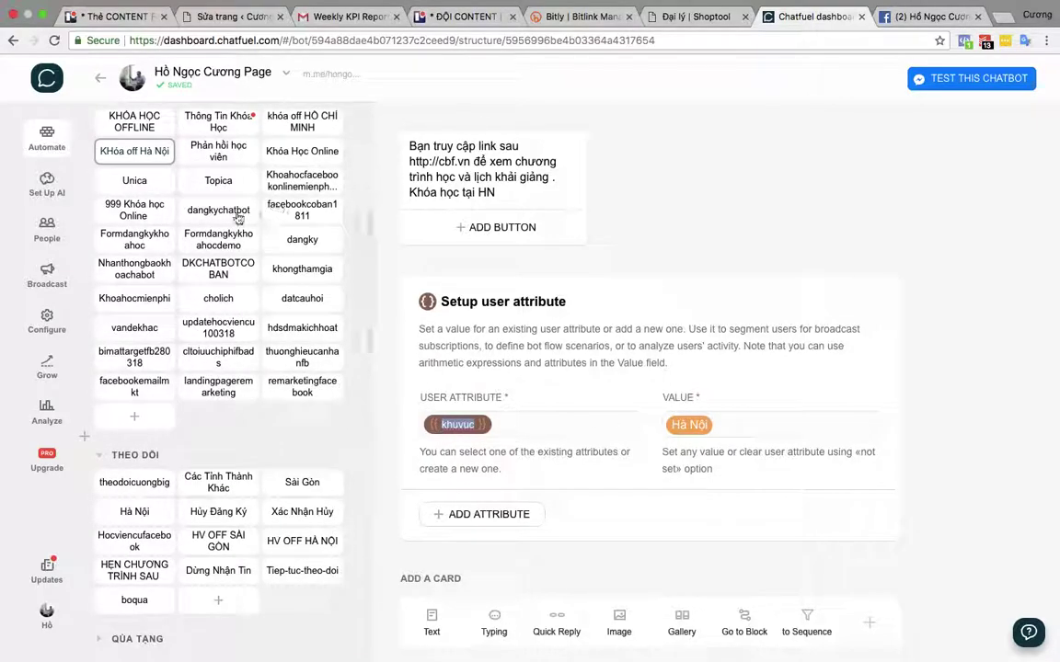
click(232, 214)
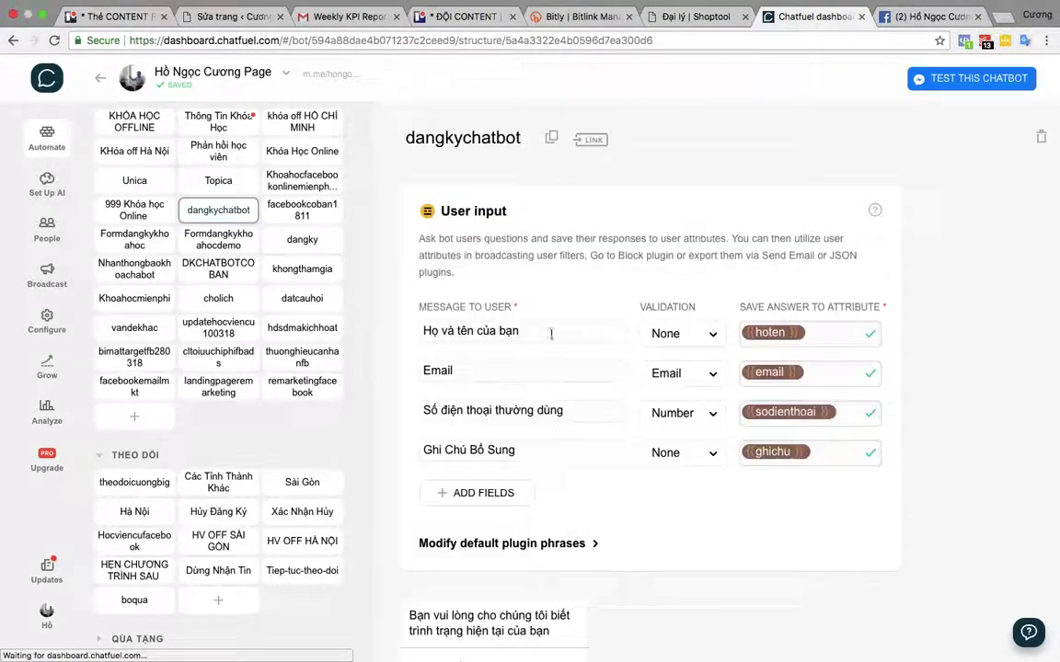
scroll(664, 378, down, 3)
scroll(664, 378, up, 2)
scroll(829, 259, up, 1)
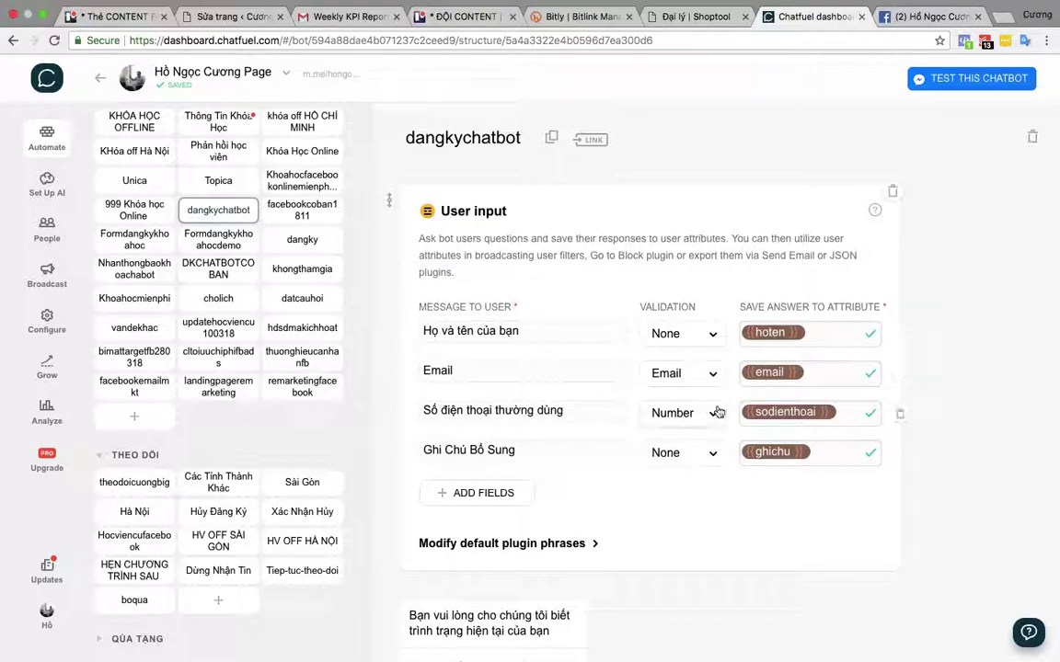
- Examine the dangkychatbot block's quick replies, Send email cards and JSON API card, and return to its beginning
scroll(777, 448, down, 9)
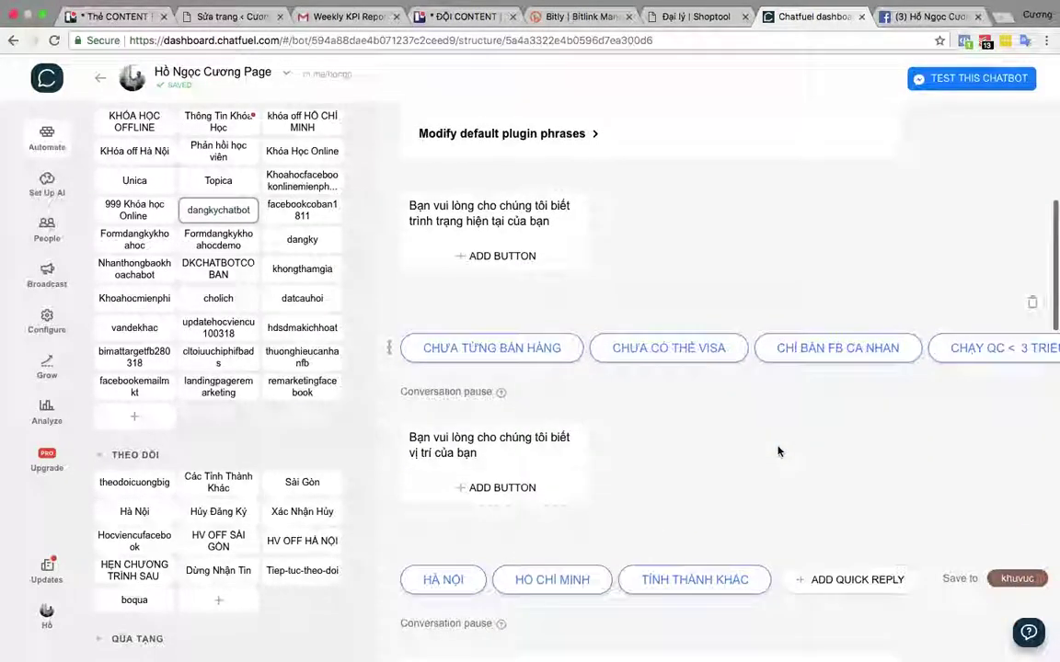
scroll(778, 451, down, 3)
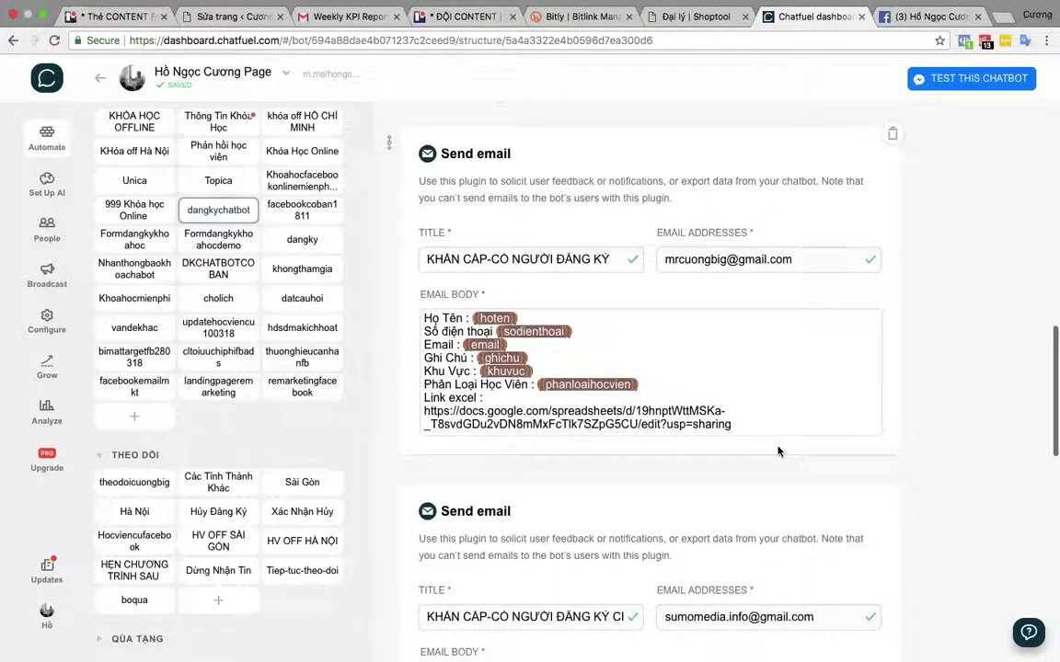
scroll(533, 333, down, 2)
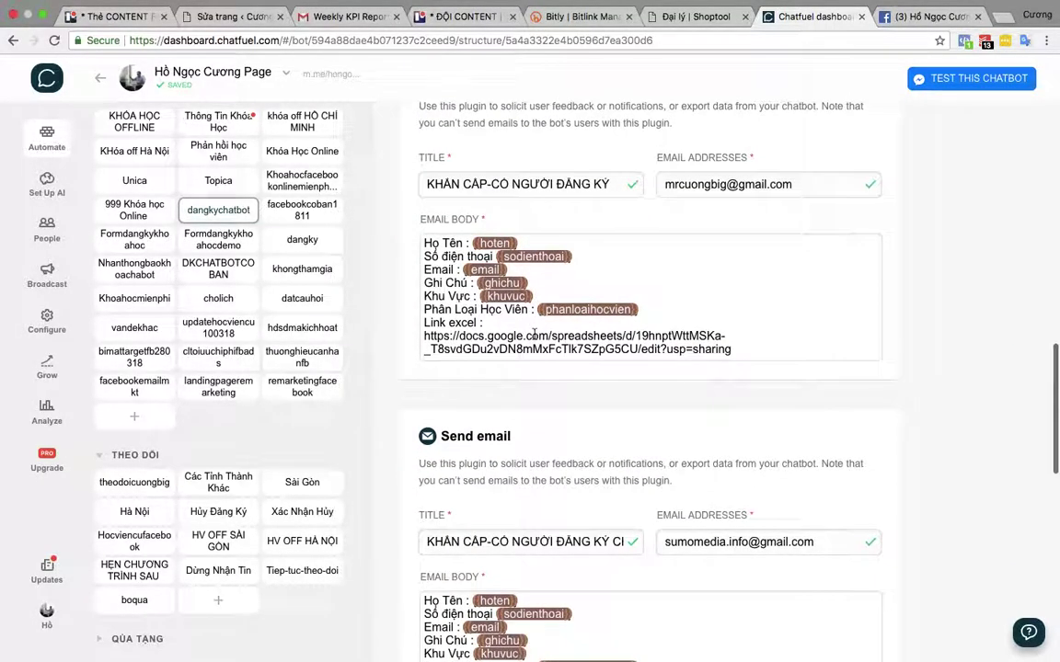
scroll(533, 334, up, 1)
scroll(534, 334, down, 10)
scroll(534, 334, down, 3)
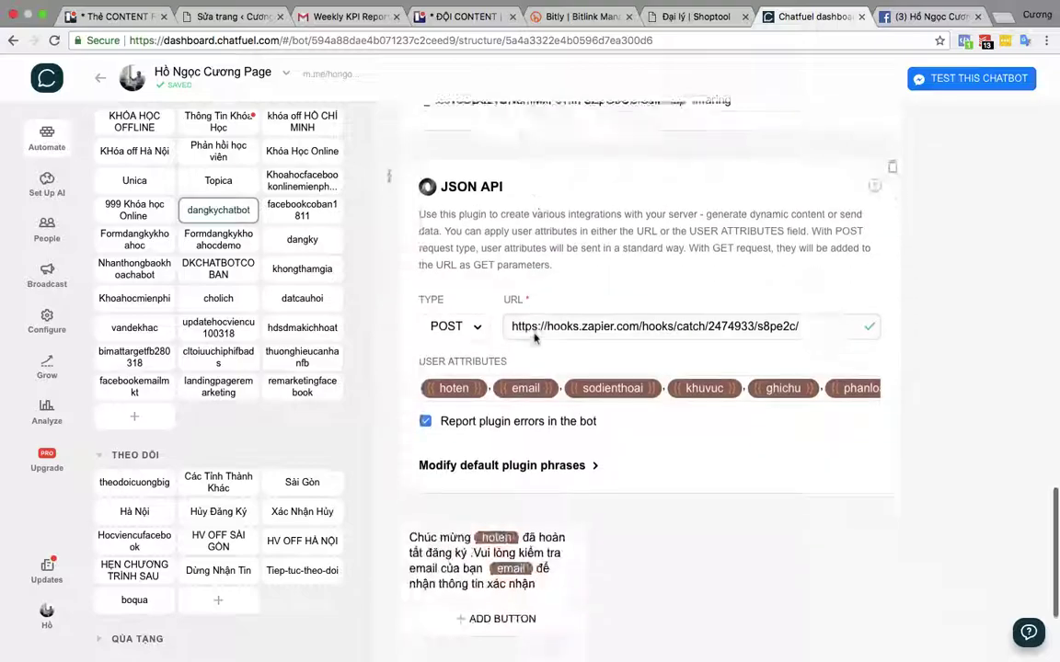
scroll(533, 337, up, 6)
scroll(533, 337, up, 10)
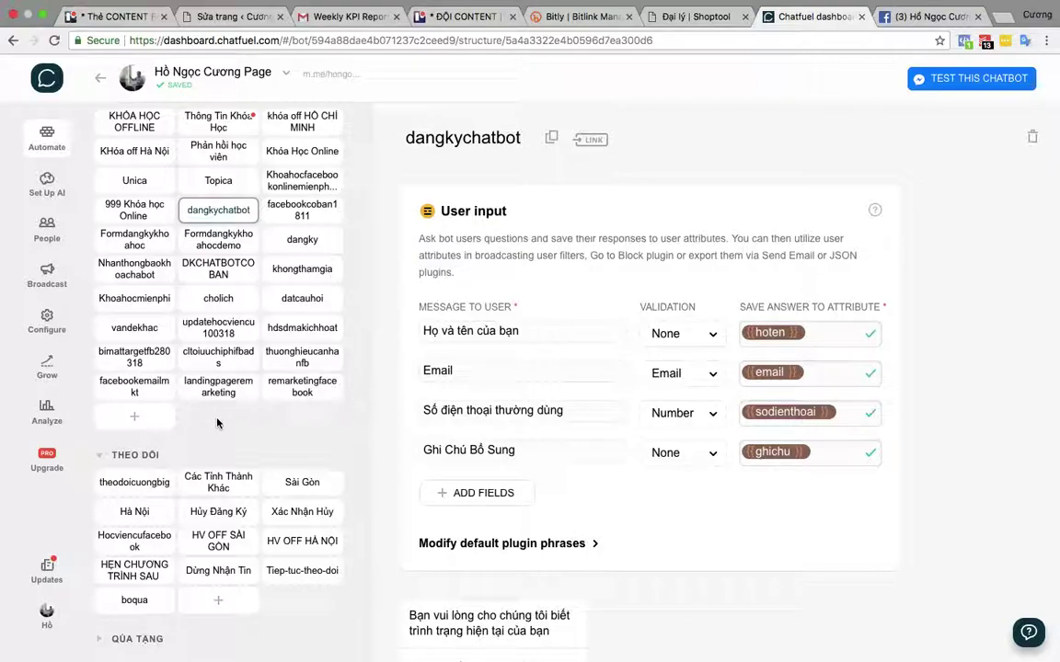
- Look through the CHATBOT group's blocks toisedenwshn, makhuyenmaiws, dangkywschatbotonline and thongtinthanhtoan
scroll(217, 423, down, 10)
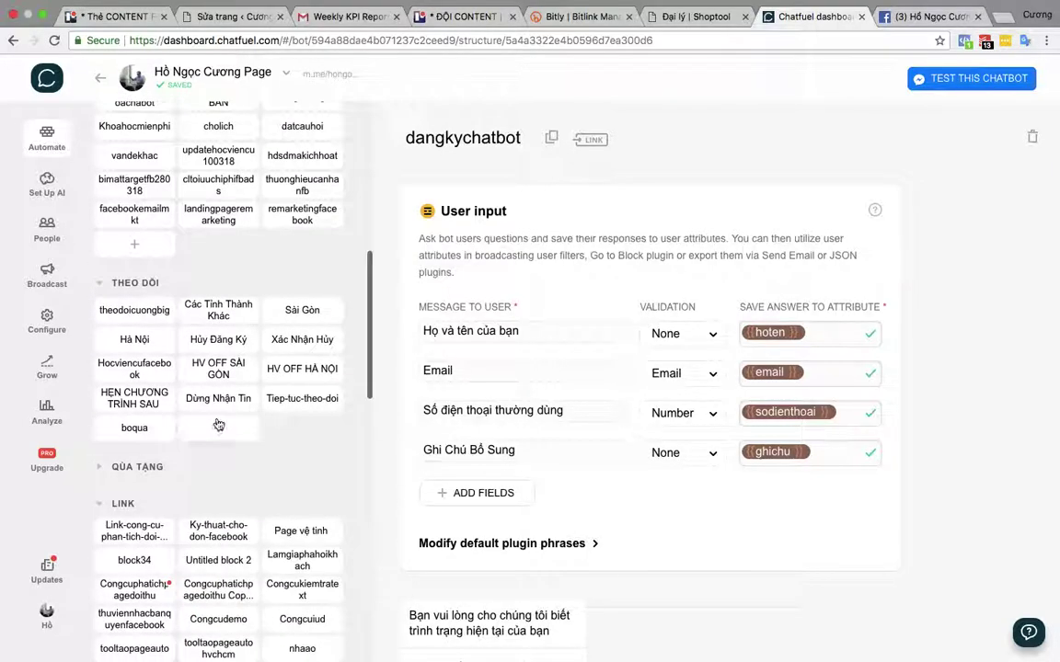
scroll(218, 425, down, 5)
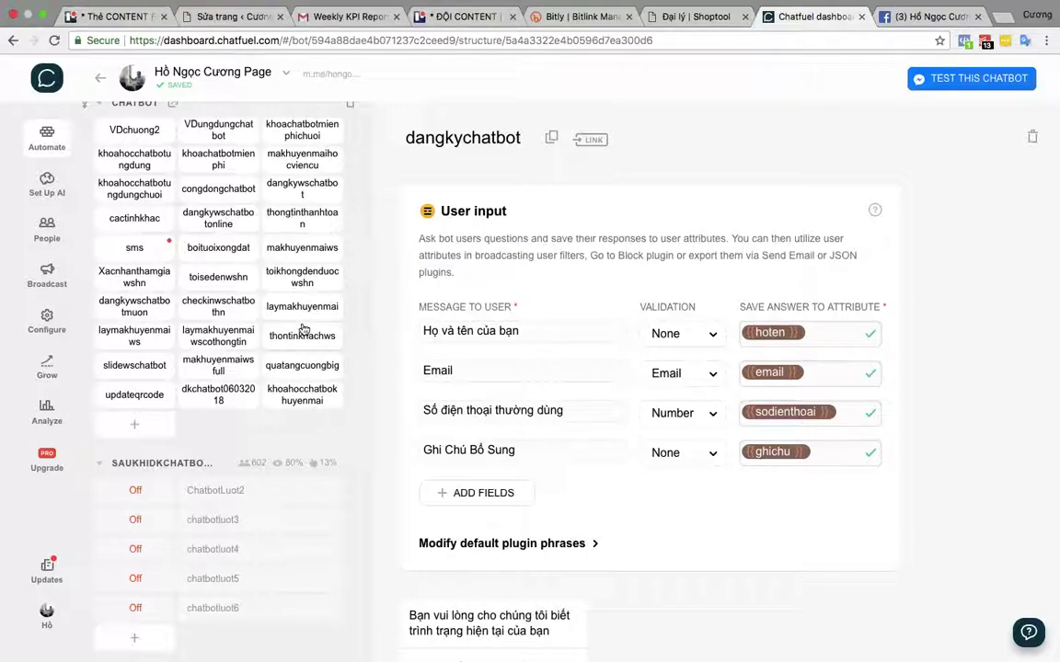
click(235, 278)
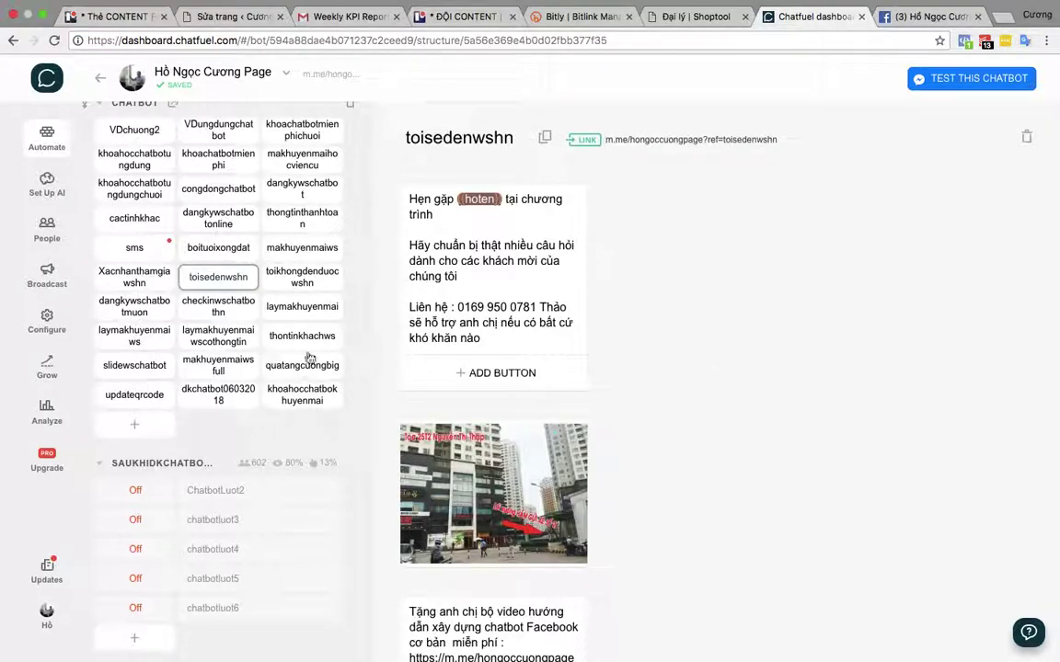
scroll(307, 304, up, 3)
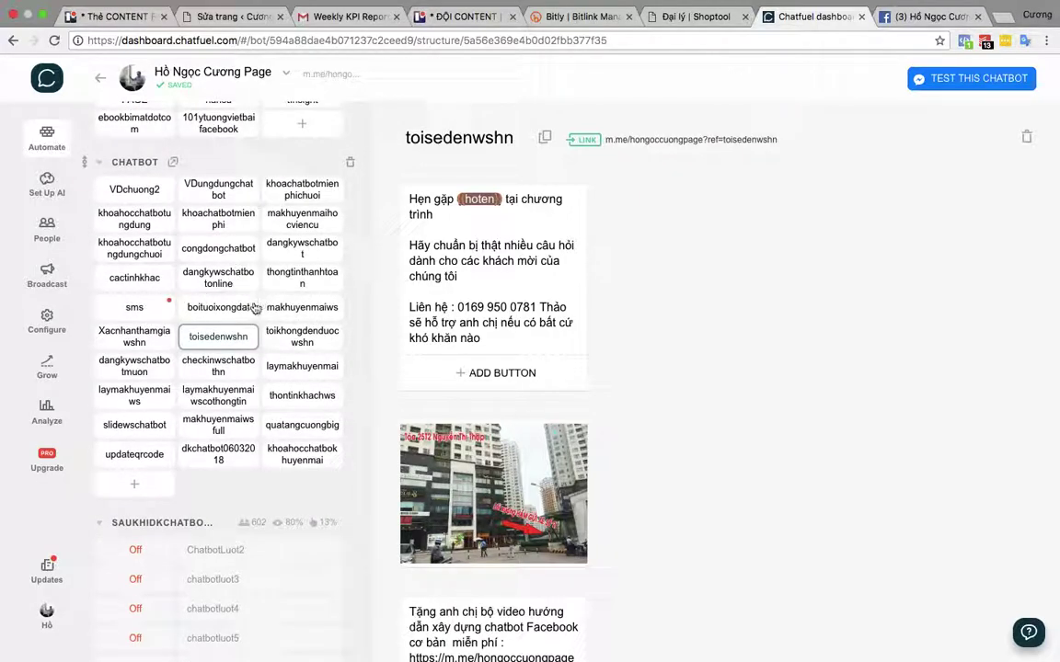
click(293, 306)
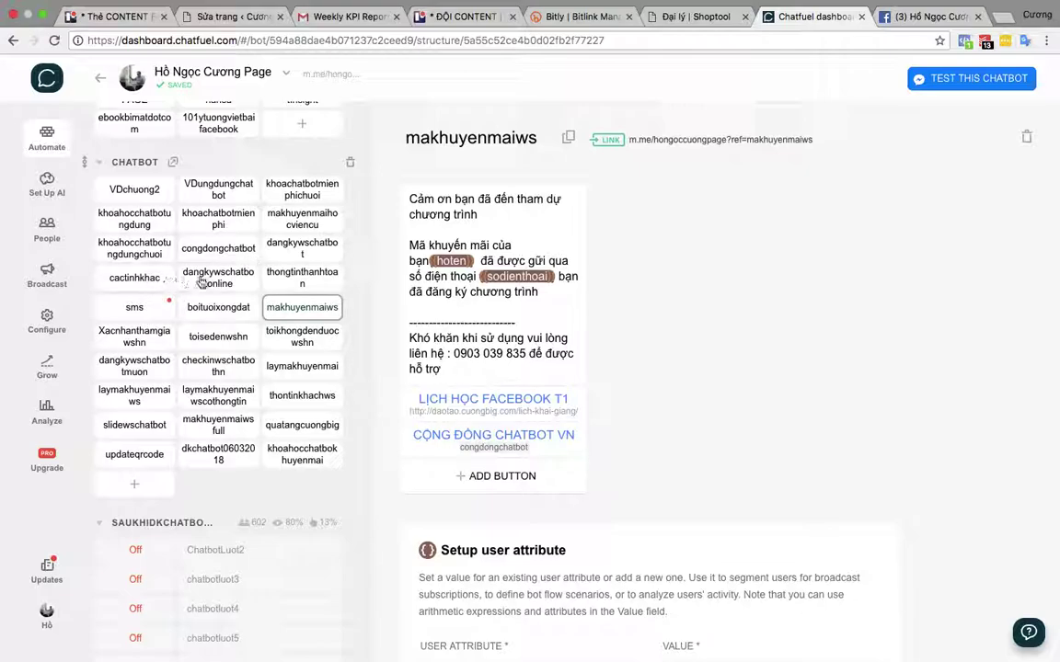
click(225, 277)
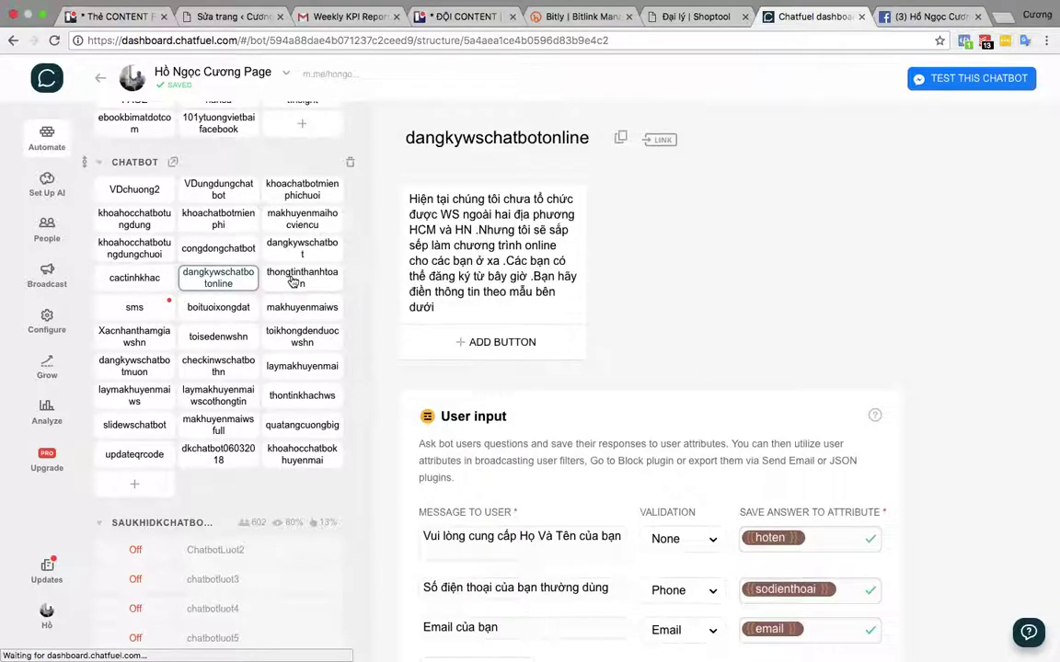
click(292, 278)
- Open the Xacnhanthamgiawshn block and examine its quick replies and the attribute they save to
click(134, 333)
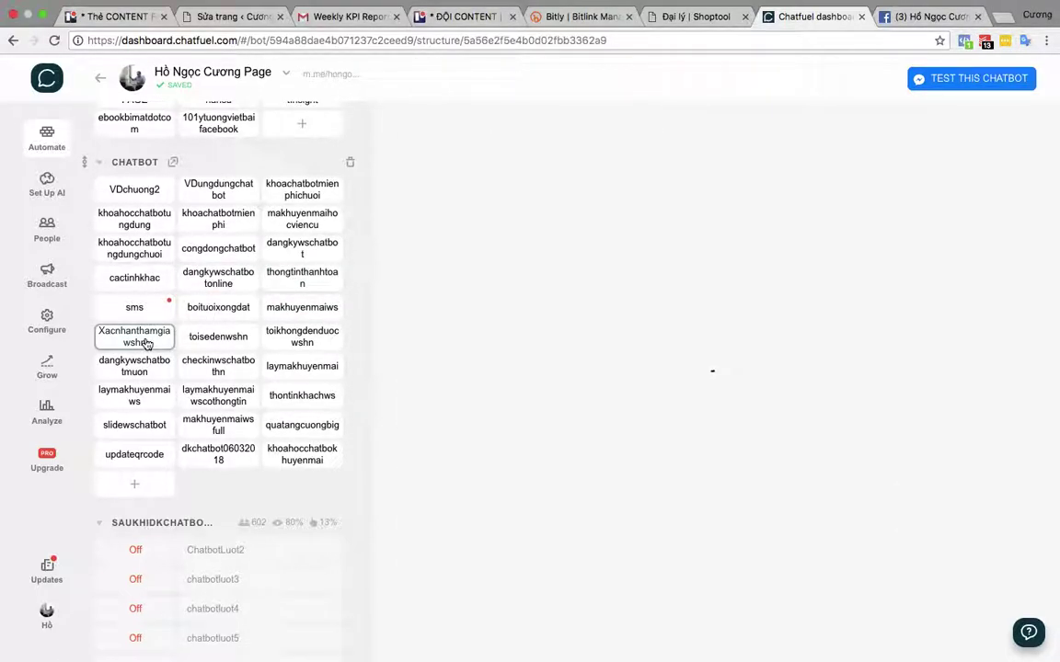
scroll(486, 390, down, 10)
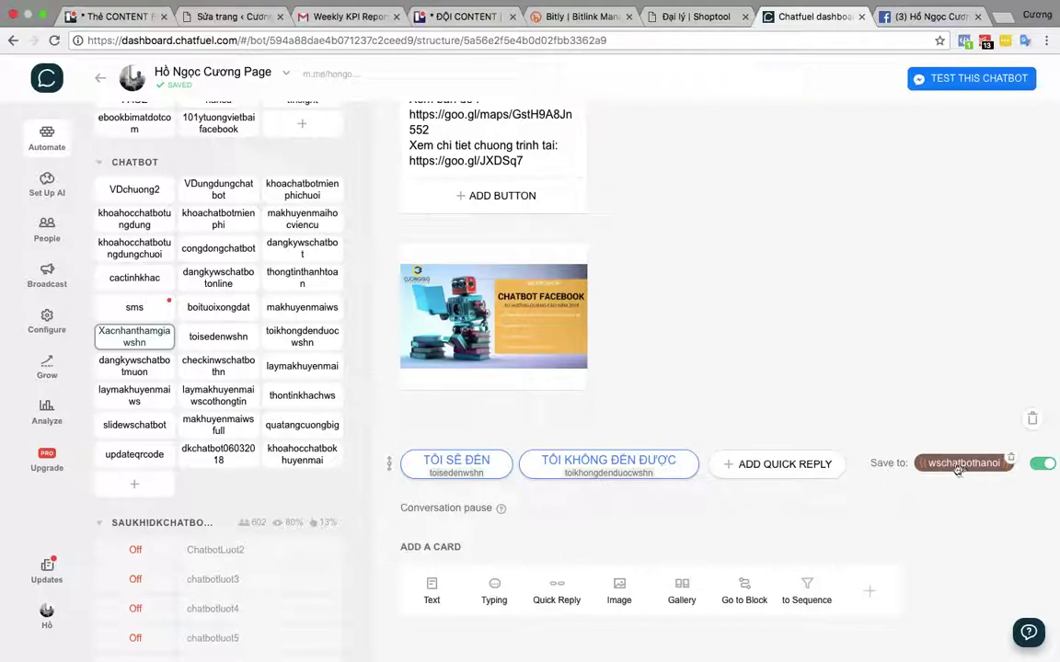
scroll(761, 227, up, 3)
scroll(764, 227, down, 3)
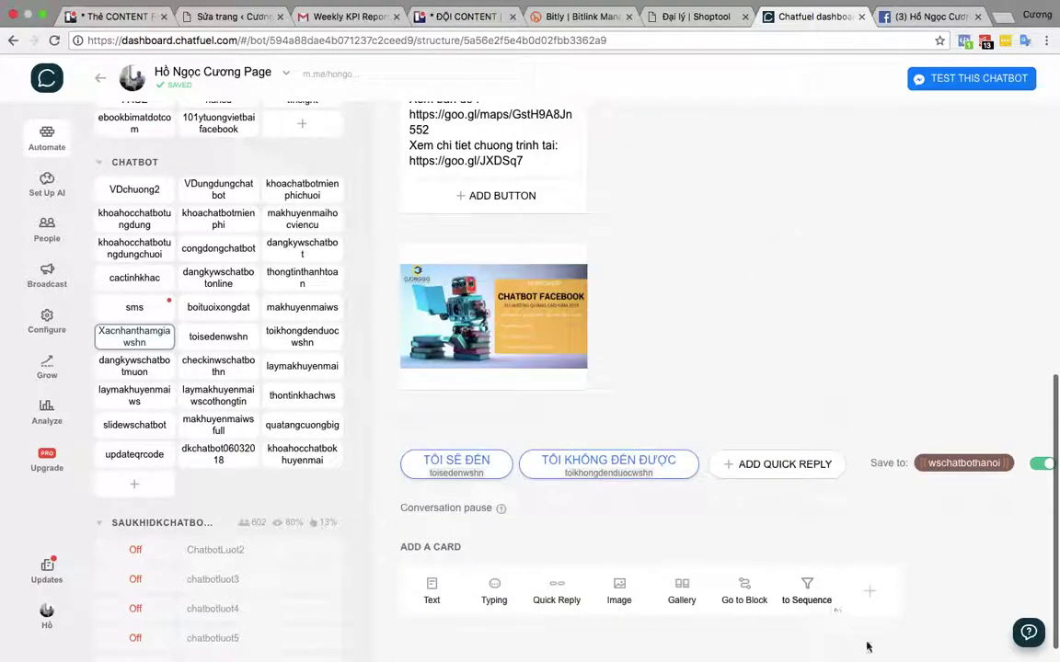
- Add a Setup User Attribute card to the Xacnhanthamgiawshn block and look through the existing attributes it offers
click(875, 585)
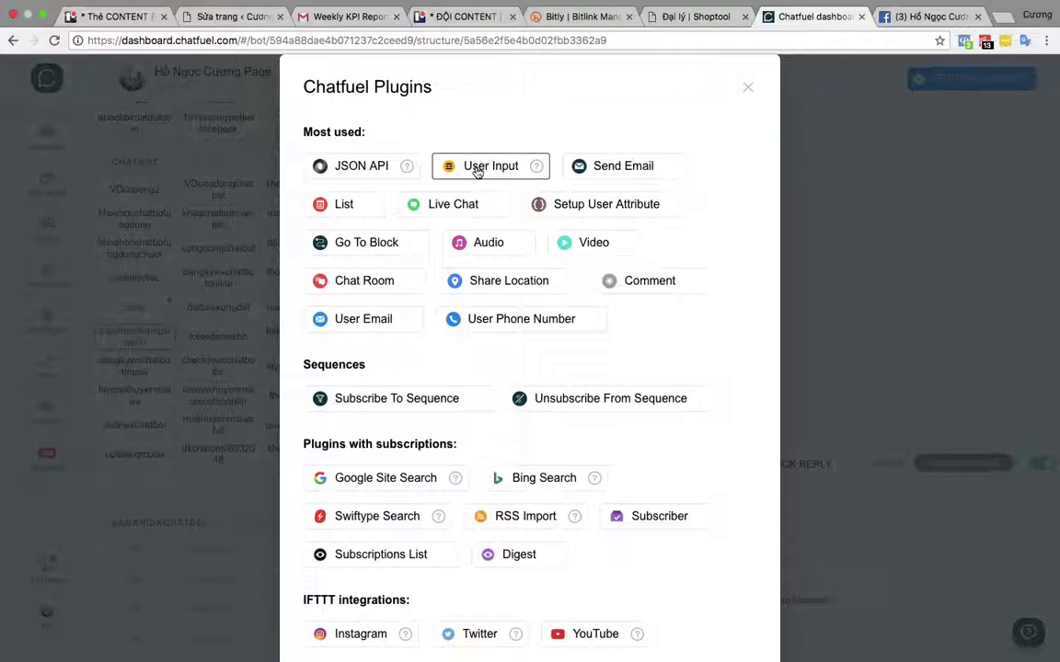
click(574, 221)
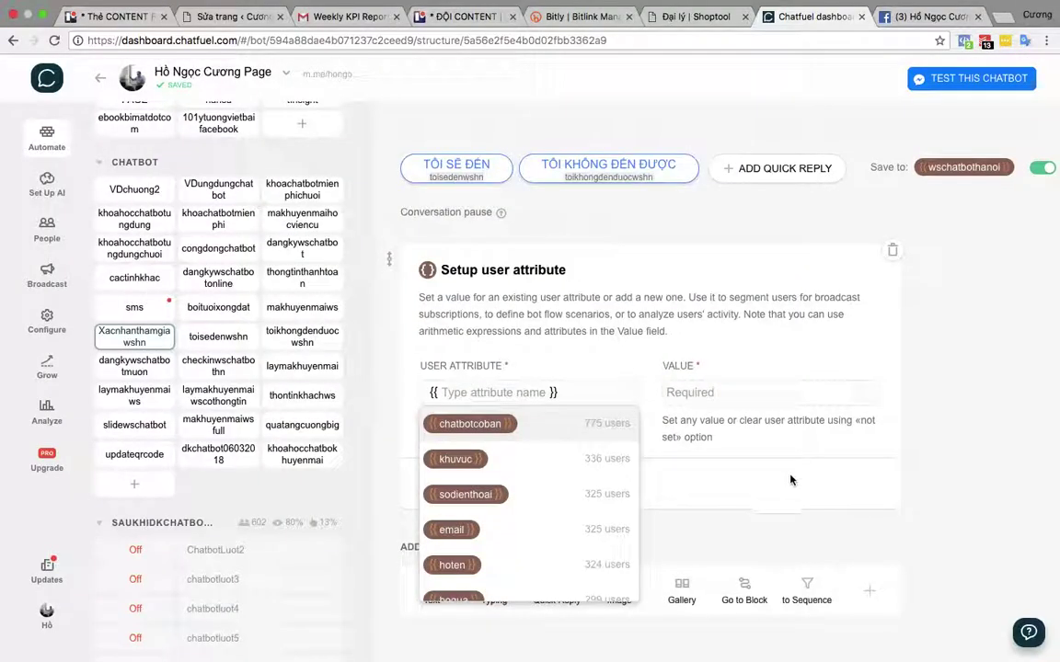
scroll(496, 457, down, 10)
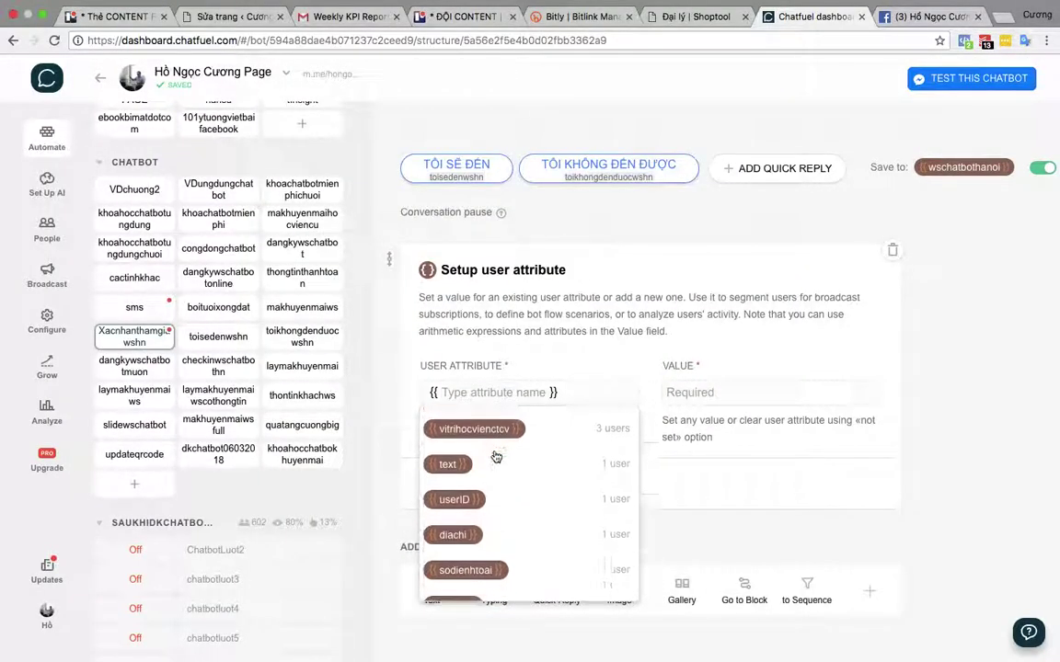
scroll(496, 458, up, 10)
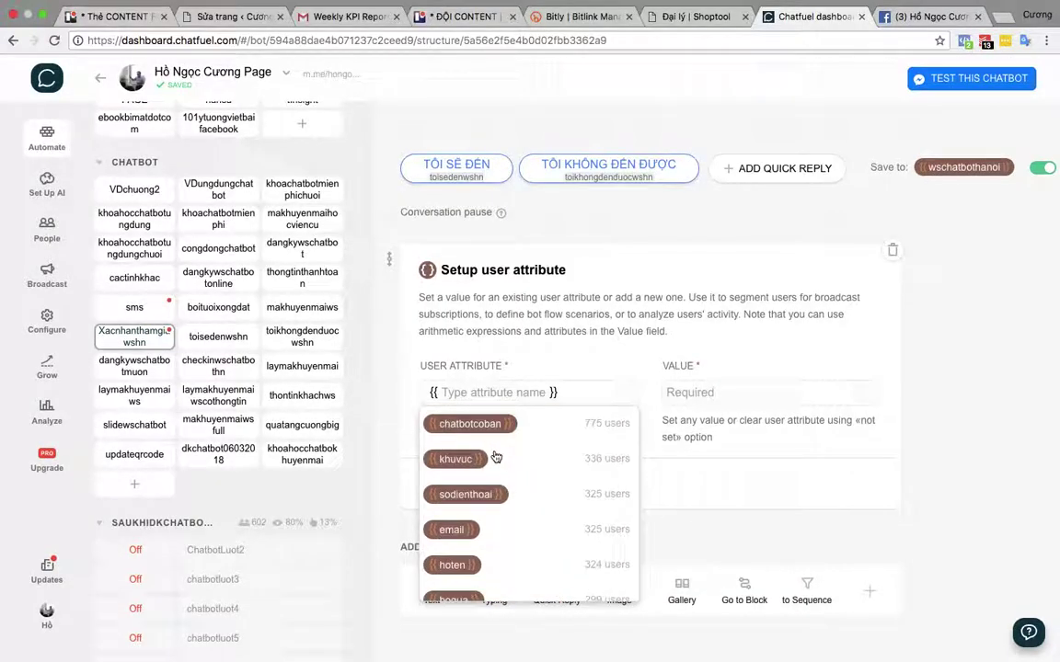
click(1016, 484)
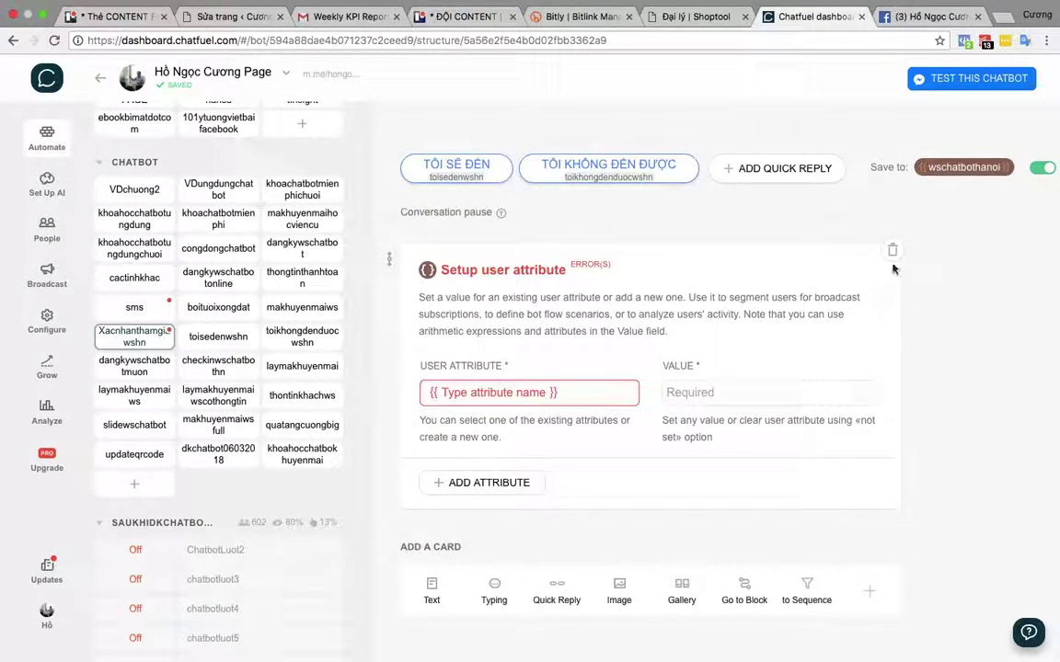
- Delete the Setup User Attribute card from the Xacnhanthamgiawshn block and review the block's remaining cards and quick replies
click(892, 251)
scroll(622, 398, up, 3)
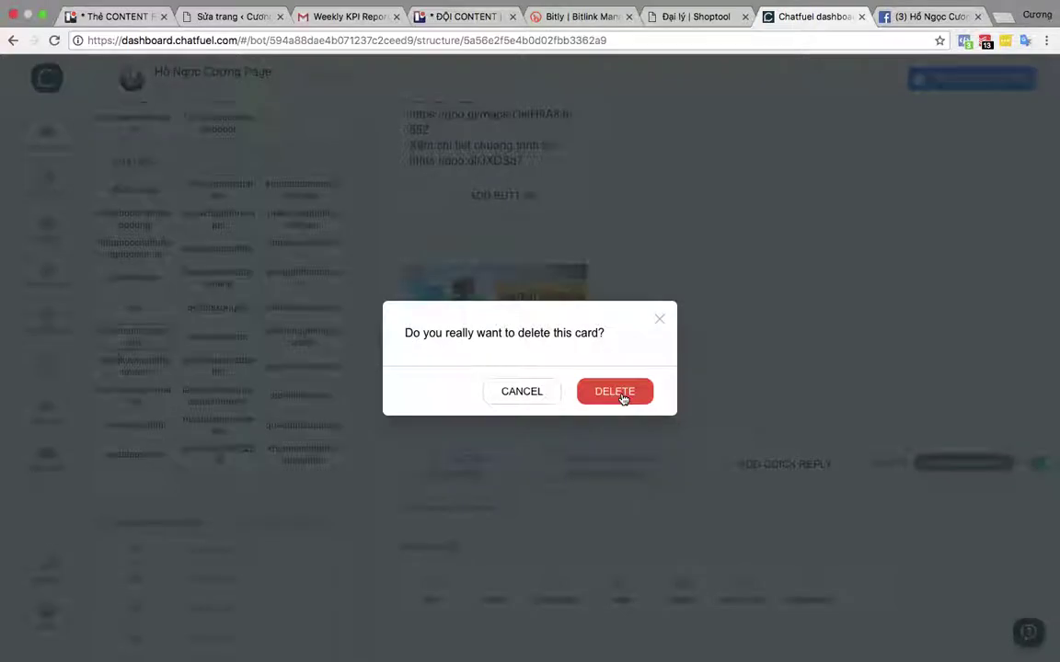
click(615, 391)
scroll(623, 398, up, 6)
scroll(623, 399, down, 4)
scroll(622, 399, down, 4)
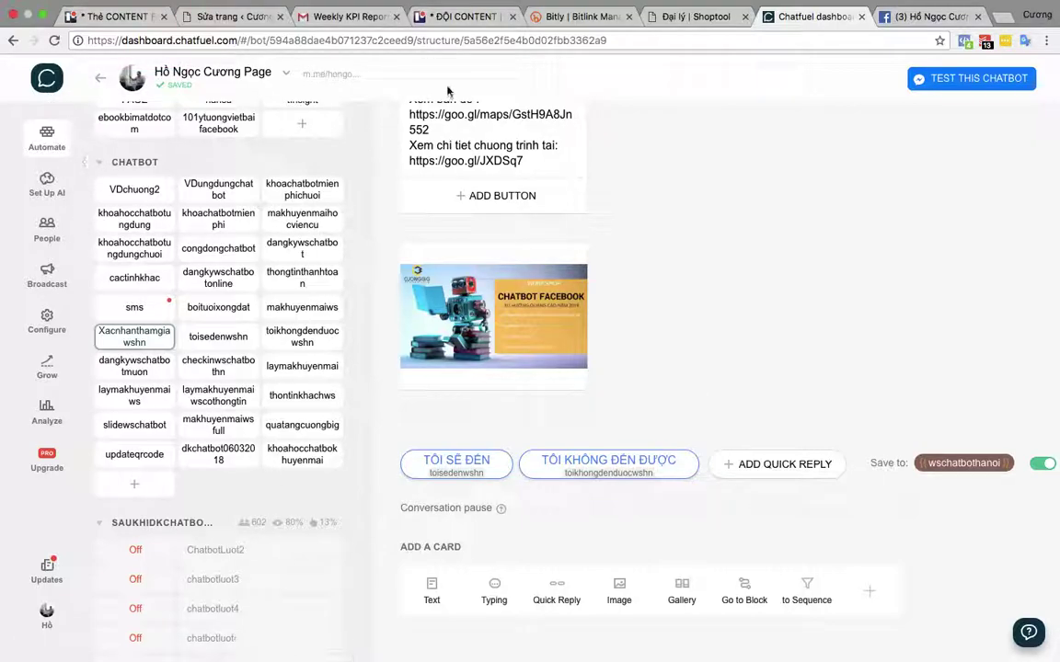
- Open the broadcast trigger "3 days after first interaction" and filter its users by attribute khuvuc is HỒ CHÍ MINH
click(49, 270)
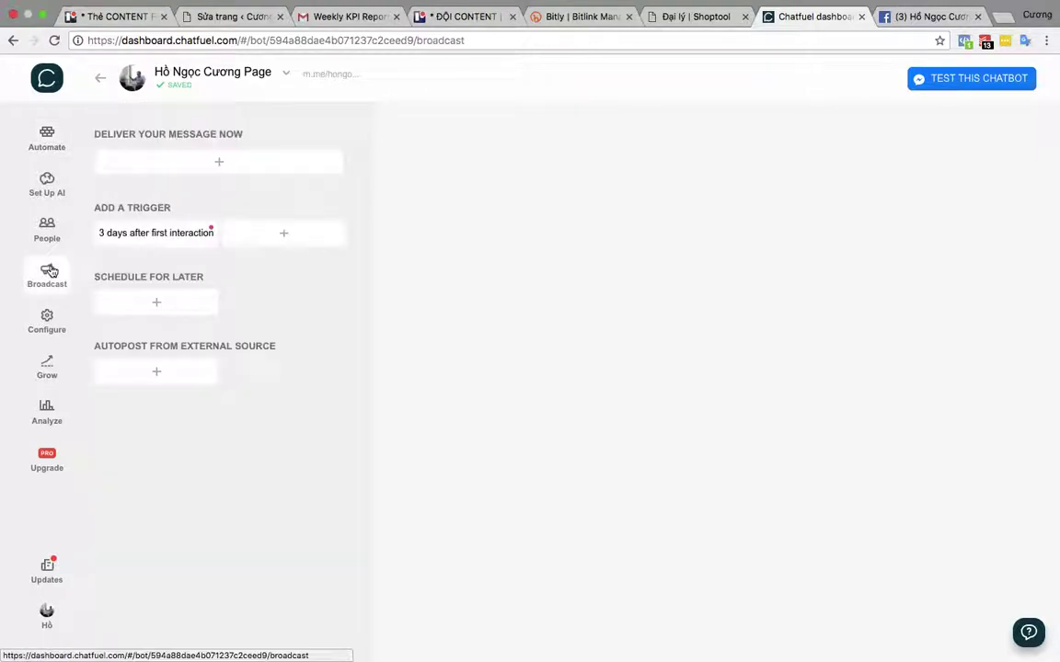
click(157, 233)
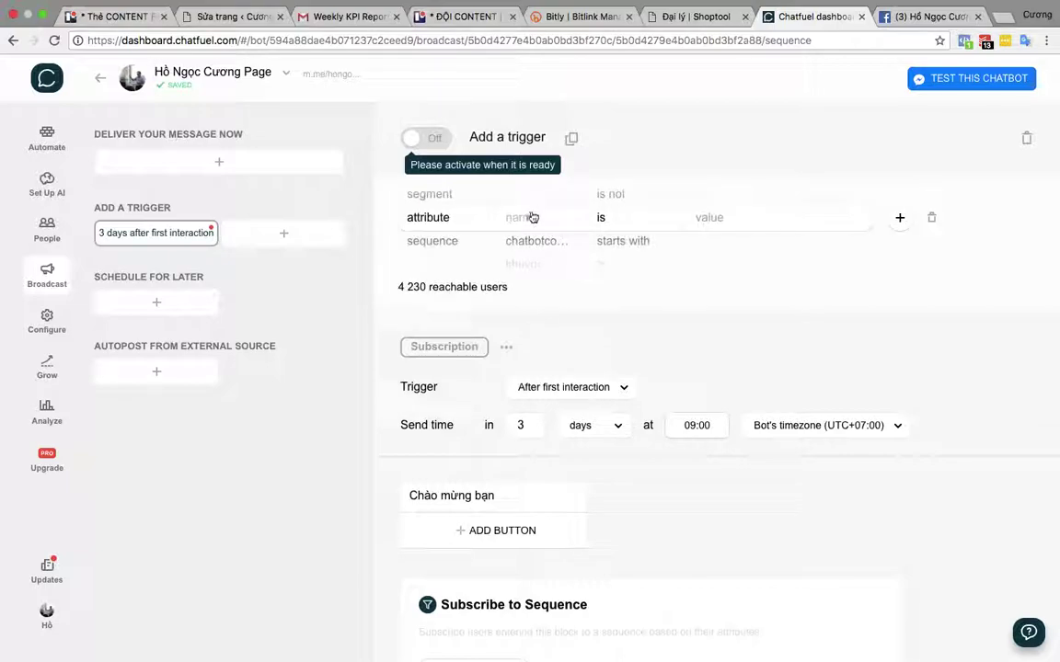
click(530, 215)
click(538, 269)
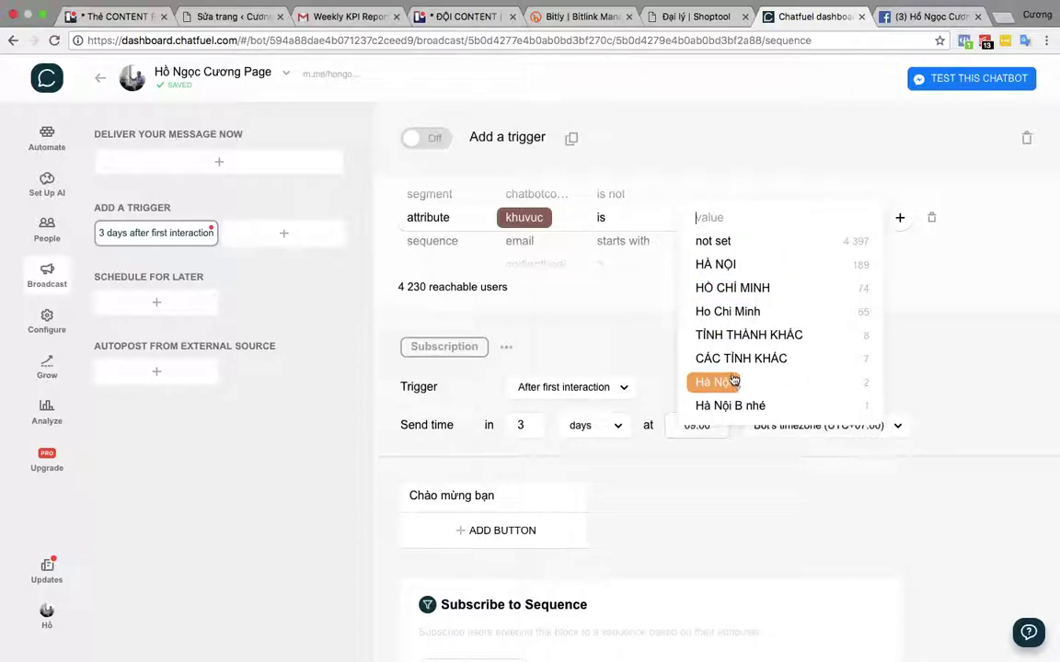
click(744, 290)
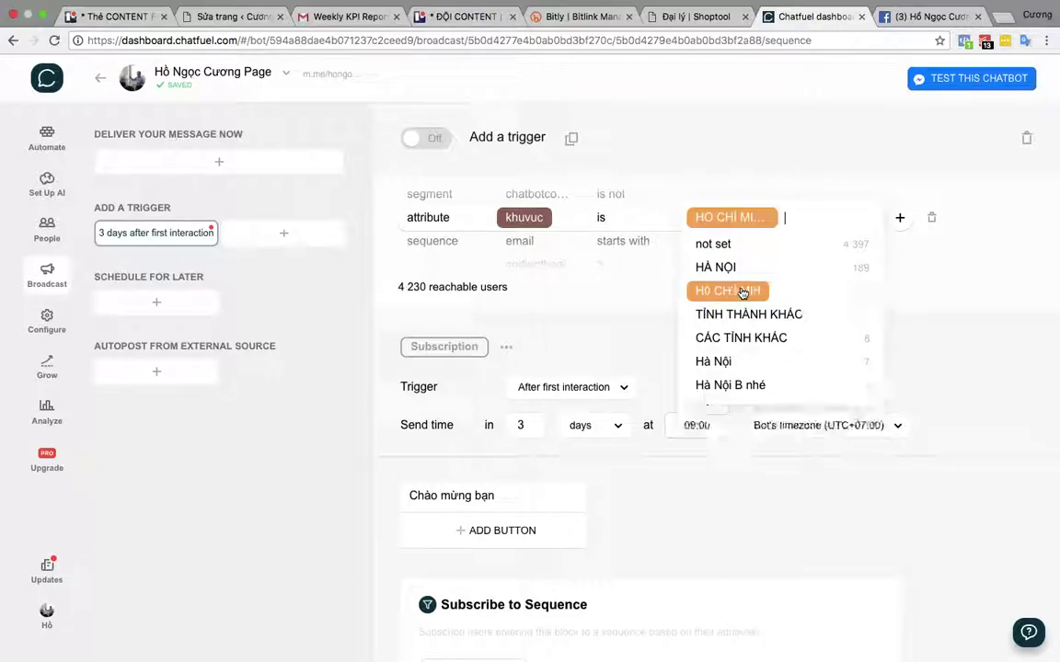
click(964, 294)
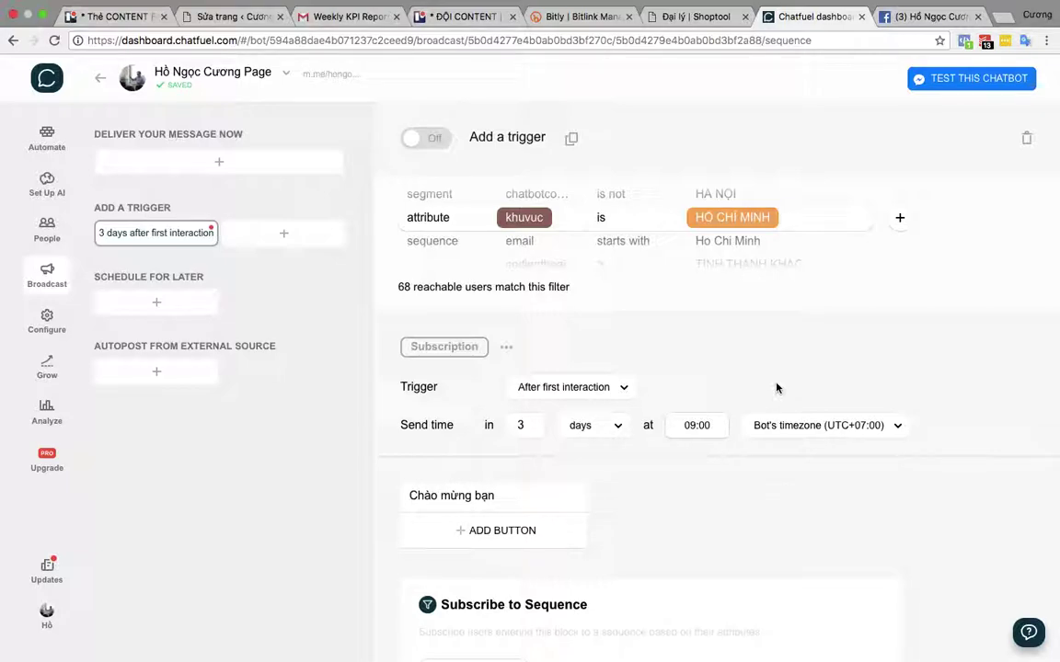
- Switch to the XMind mind map, select the PHỄU TỰ ĐỘNG topic, and return to the Chatfuel dashboard in Chrome
key(ctrl+Up)
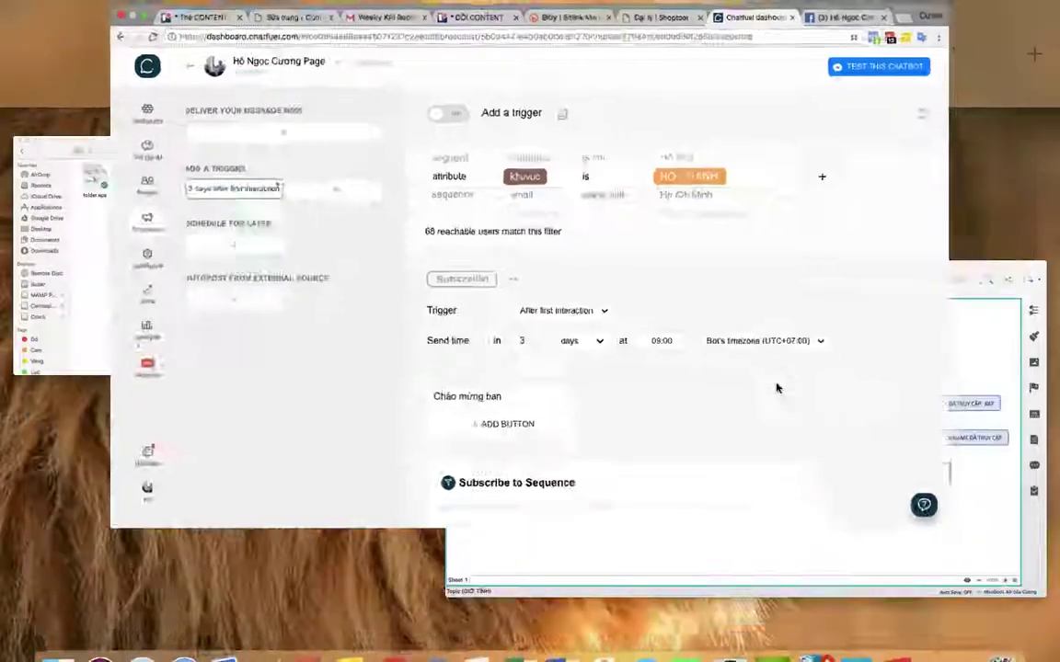
click(678, 443)
click(296, 331)
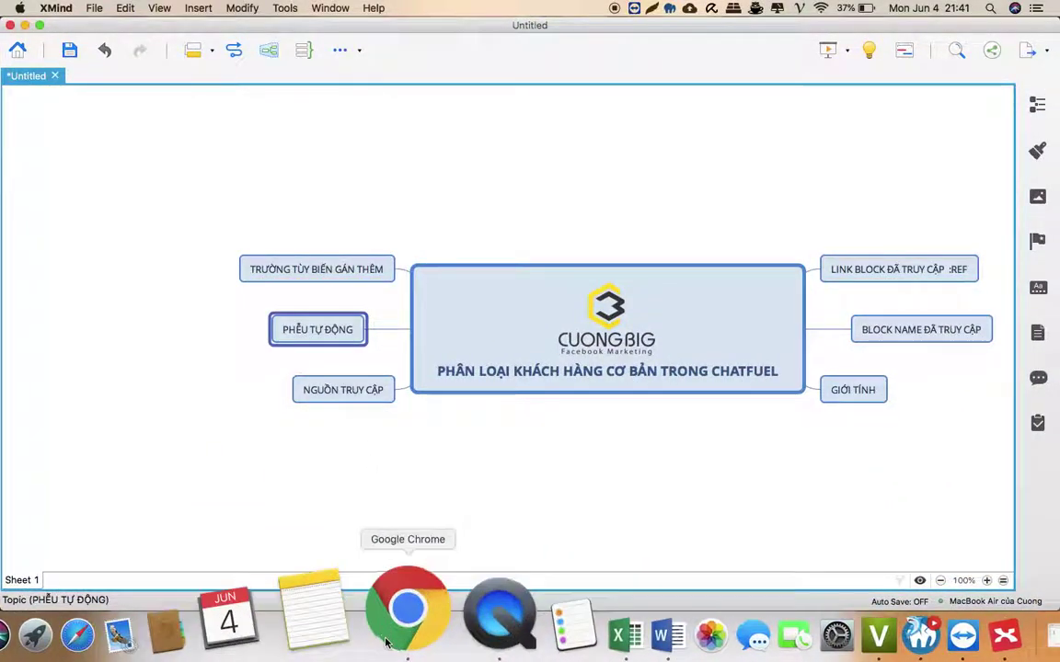
click(405, 616)
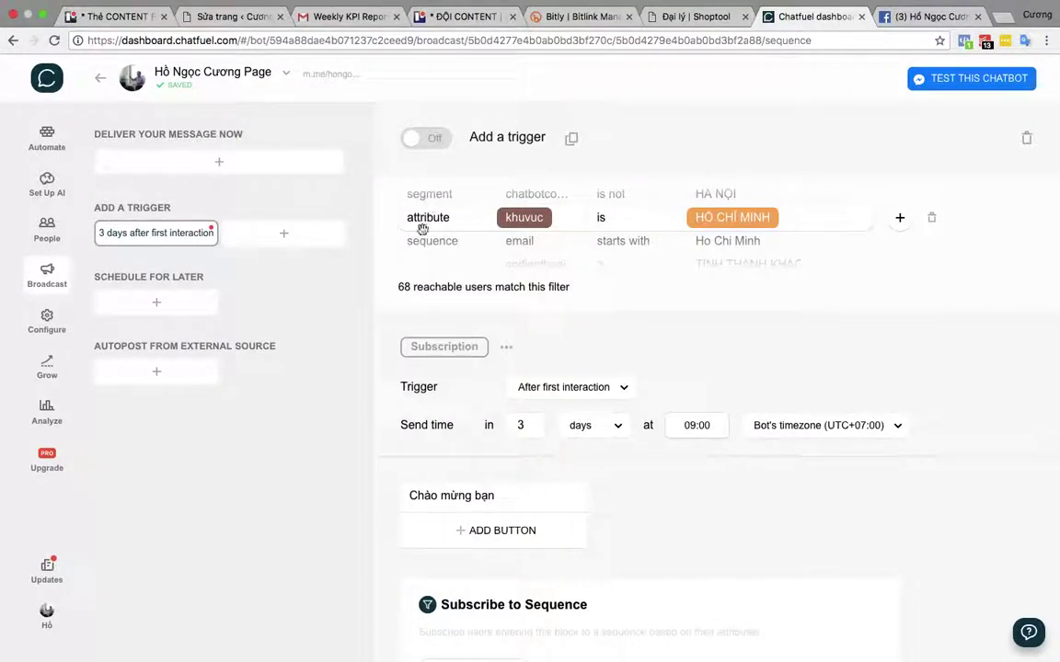
- Change the trigger's user filter from attribute to sequence and view the sequences available for it
scroll(425, 241, up, 1)
click(439, 272)
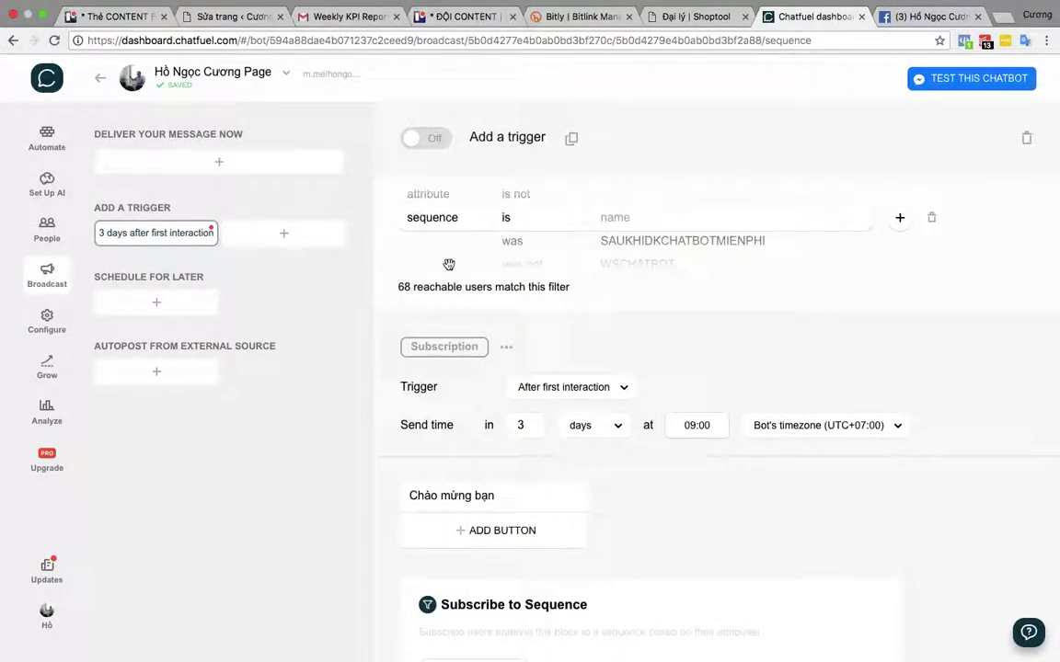
click(669, 216)
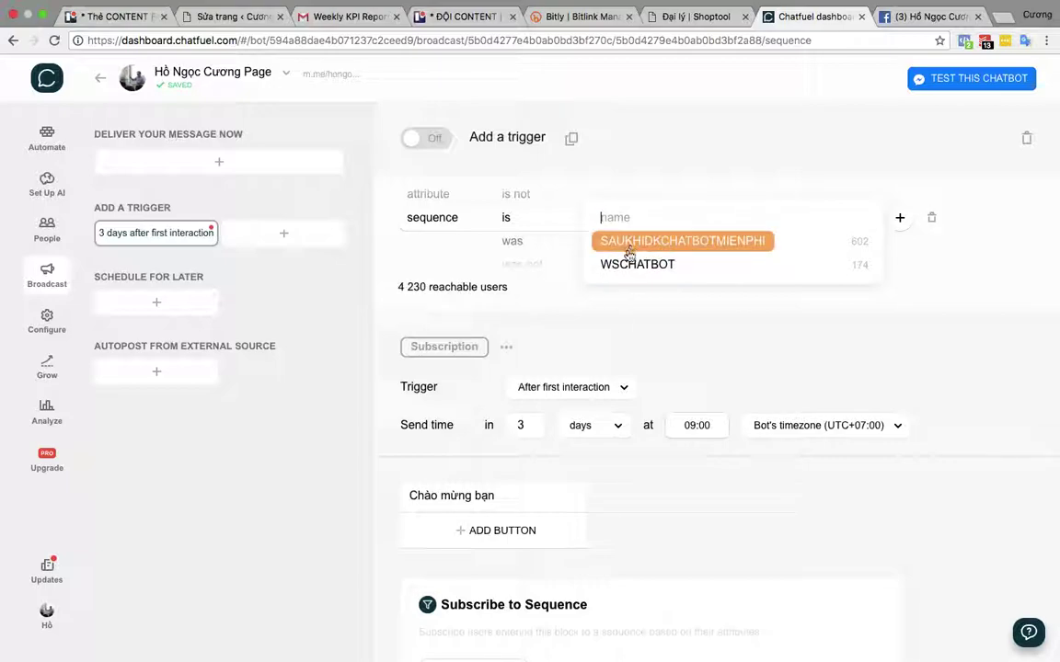
click(865, 343)
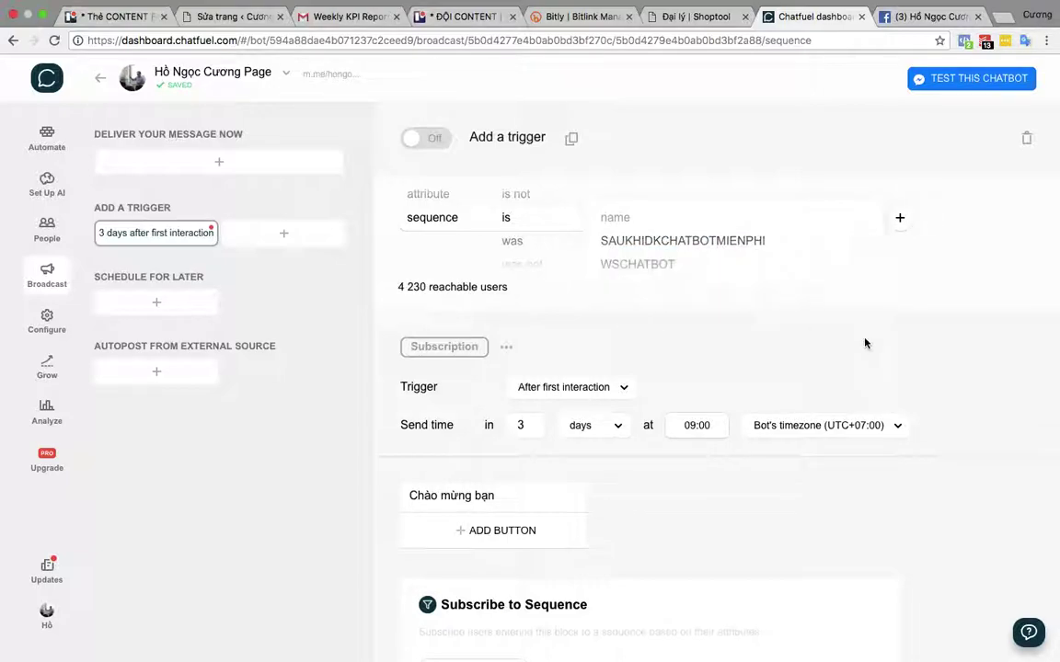
- Add a new sequence at the end of the bot's block structure and rename it THINGHIEM
click(47, 138)
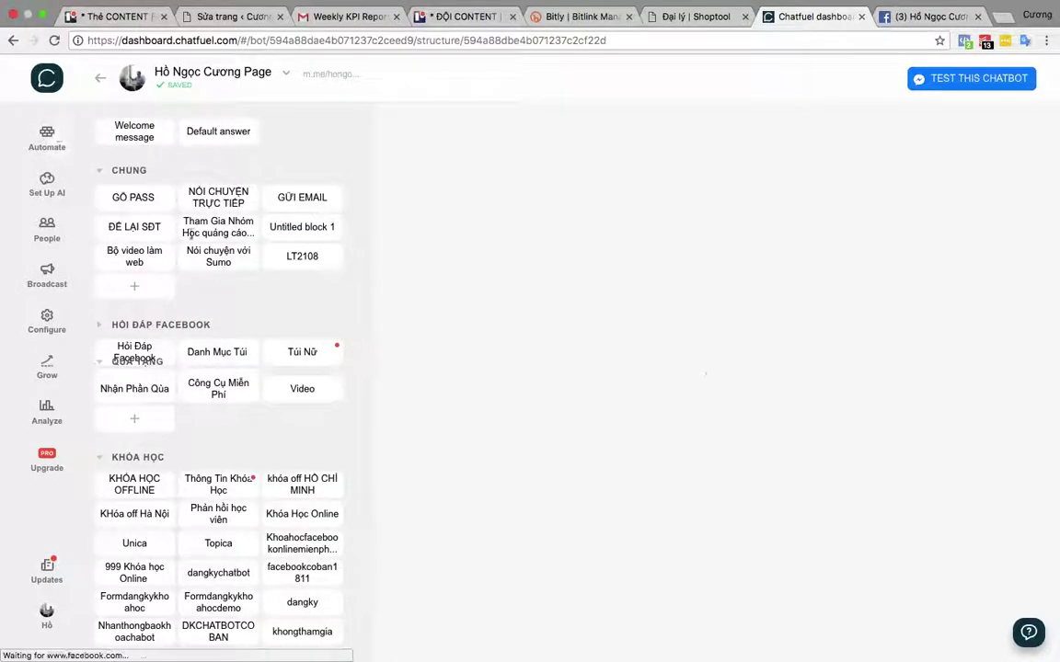
scroll(245, 398, down, 10)
scroll(245, 398, down, 3)
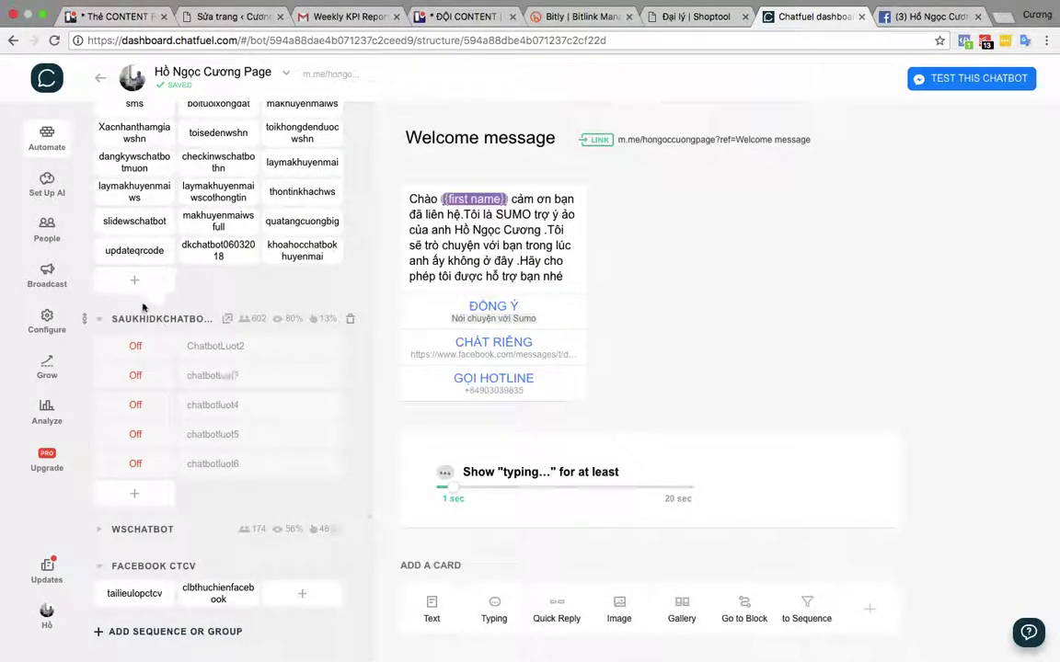
click(225, 630)
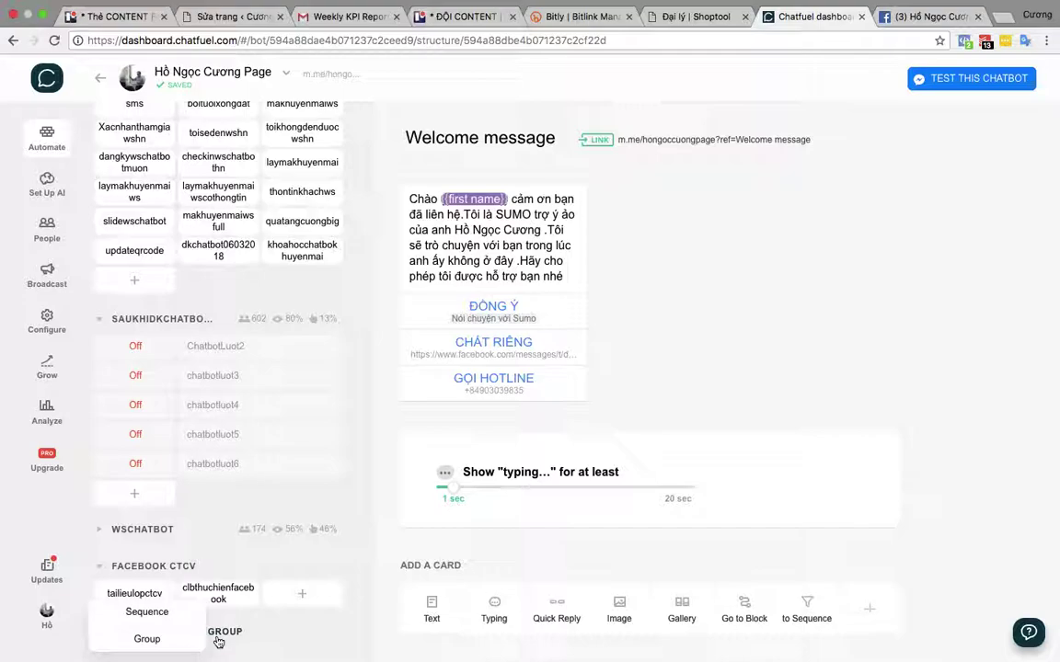
click(160, 612)
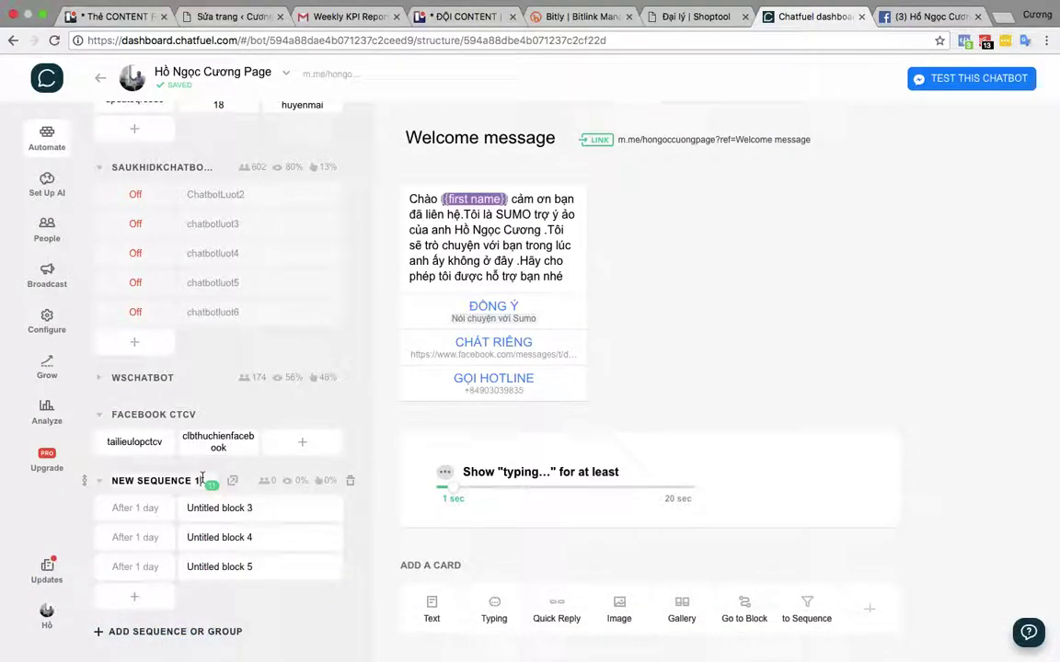
click(202, 480)
text(THIU)
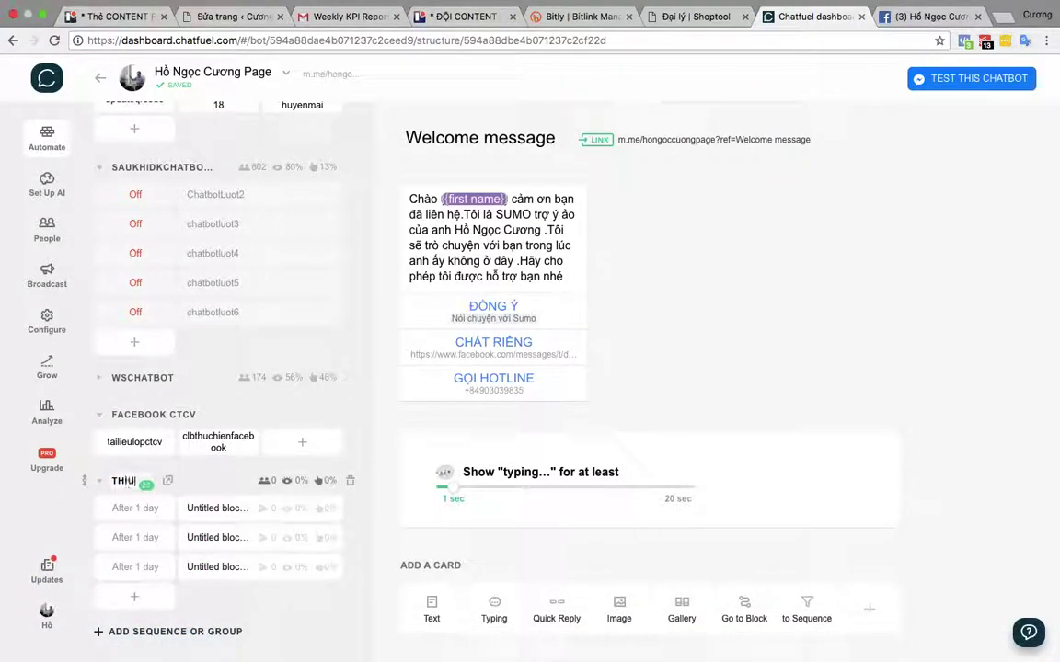
key(BackSpace)
text(NGHIEM)
key(Return)
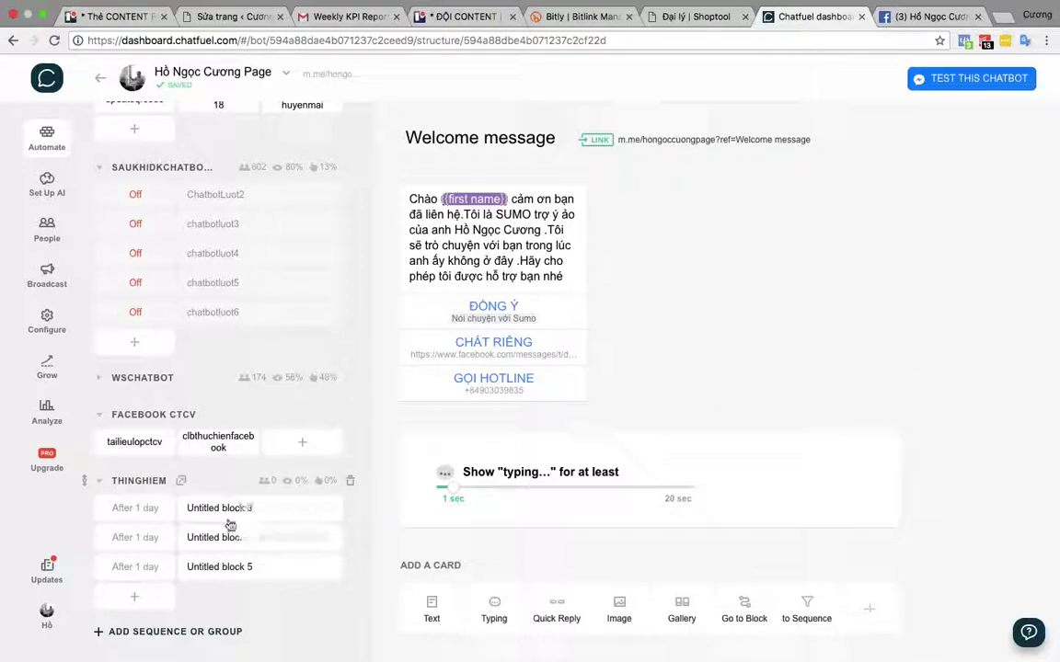
- Open the Congcuiud block in the LINK group and go to the end of its cards
scroll(303, 442, up, 15)
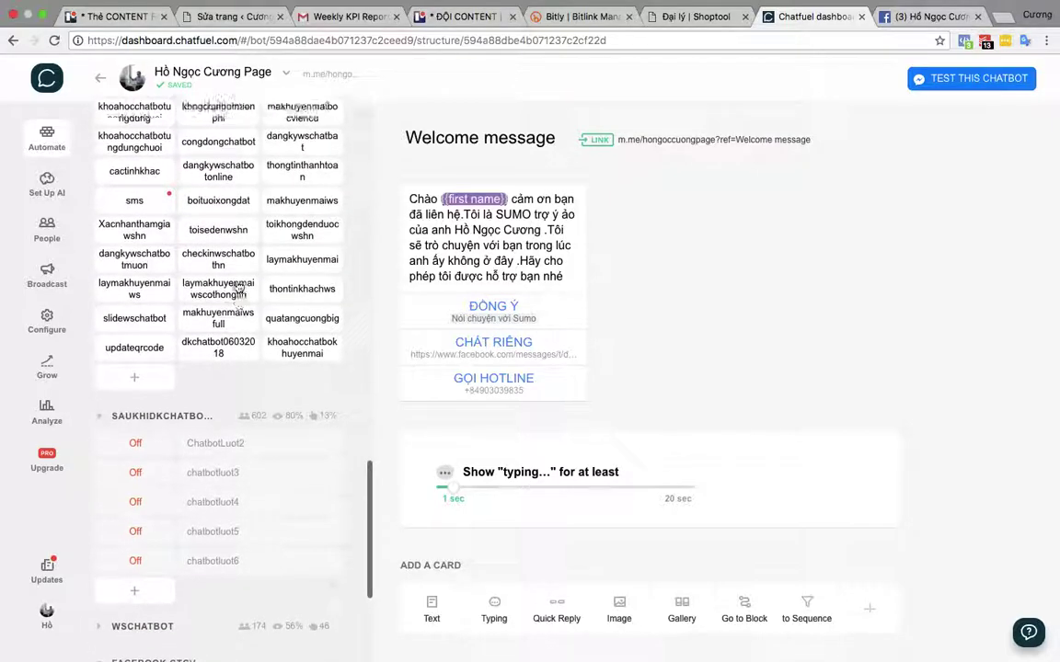
scroll(239, 288, up, 5)
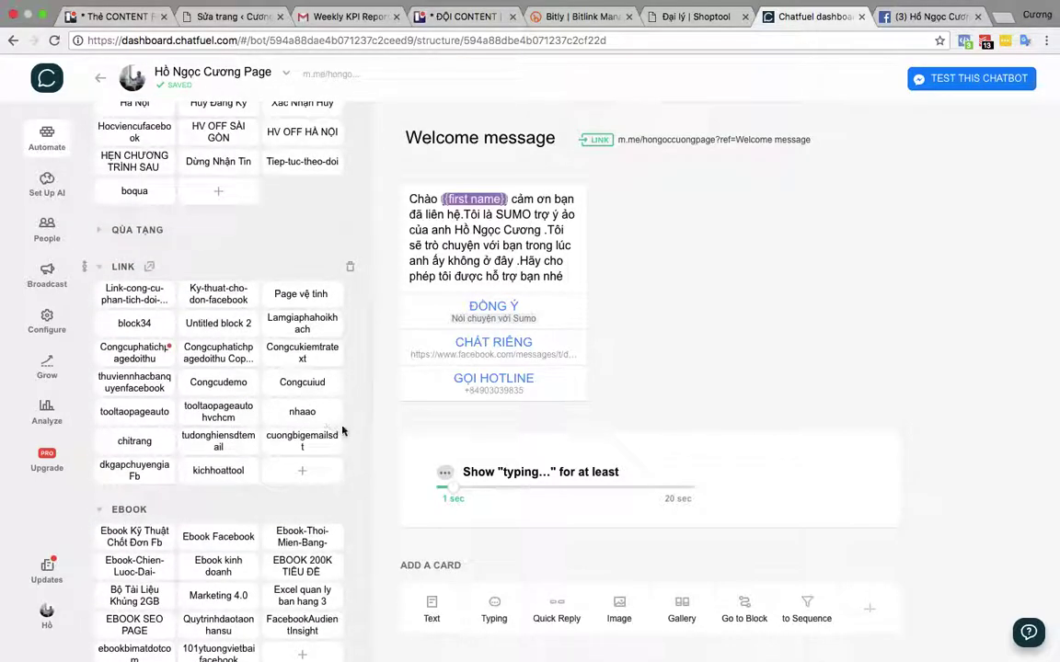
click(318, 414)
click(311, 379)
scroll(636, 411, down, 2)
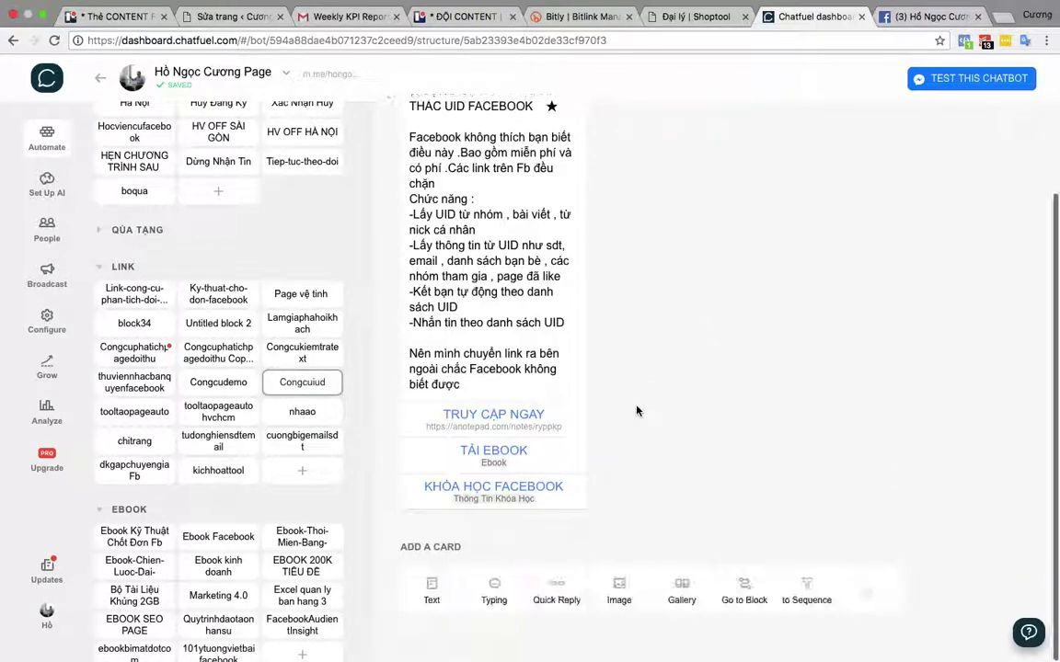
- Add a Subscribe to Sequence card for THINGHIEM and an empty Unsubscribe from Sequence card to the Congcuiud block
click(806, 589)
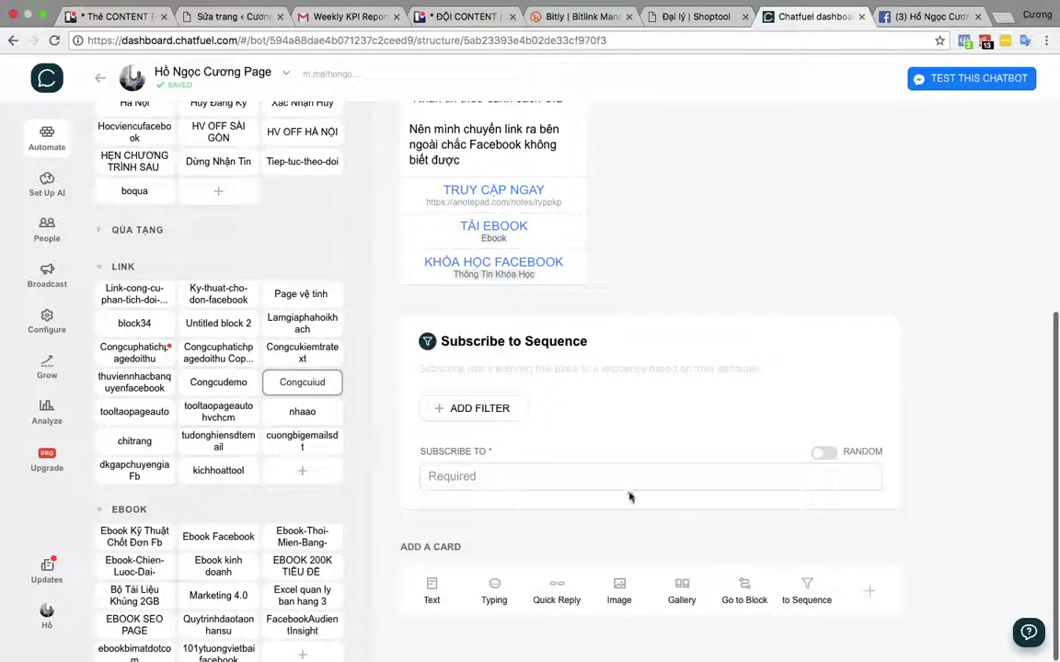
click(494, 473)
click(461, 564)
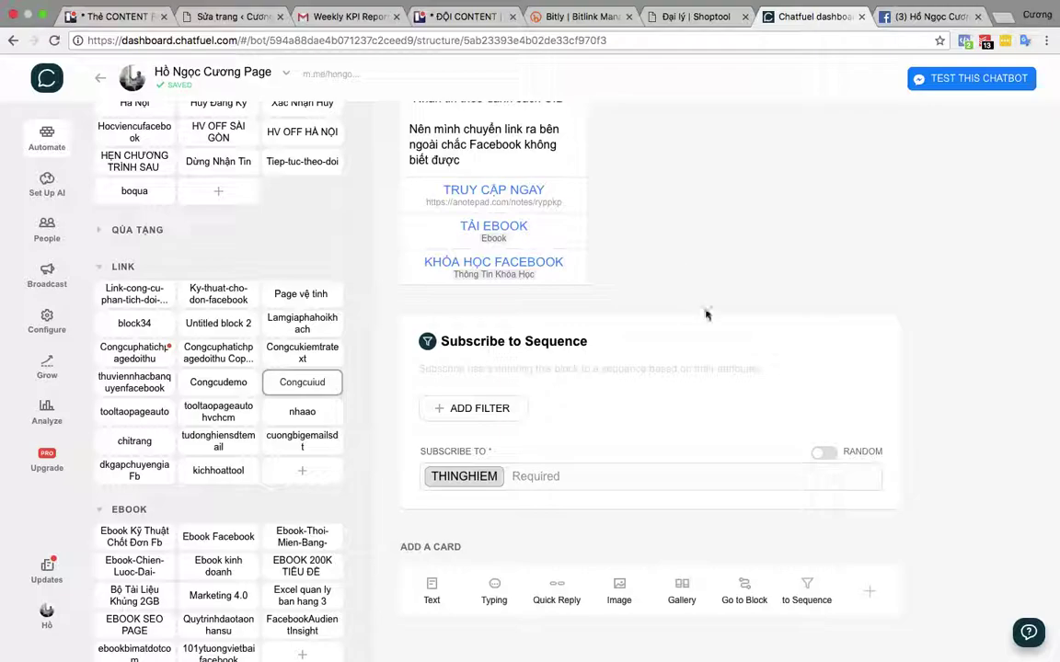
click(866, 588)
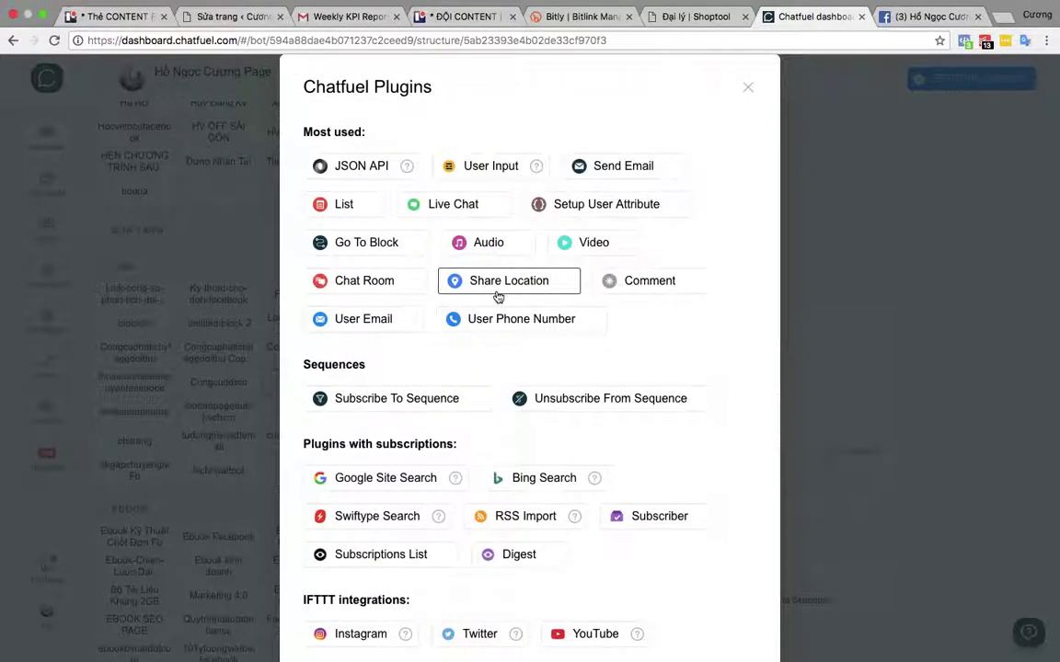
click(560, 398)
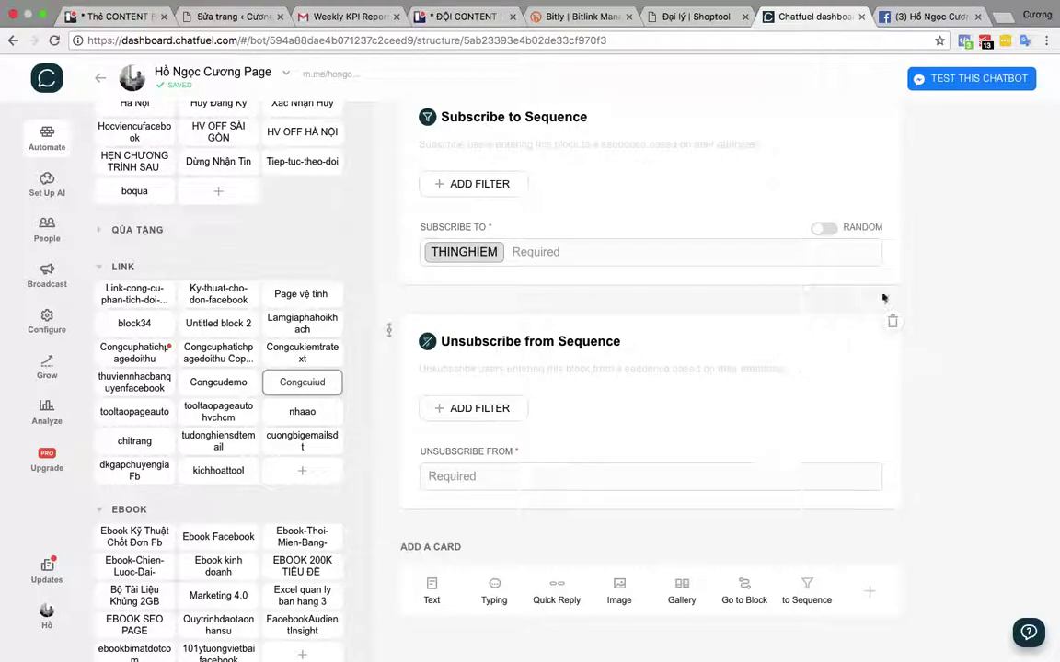
- Delete the Unsubscribe from Sequence and Subscribe to Sequence cards from the Congcuiud block
click(893, 322)
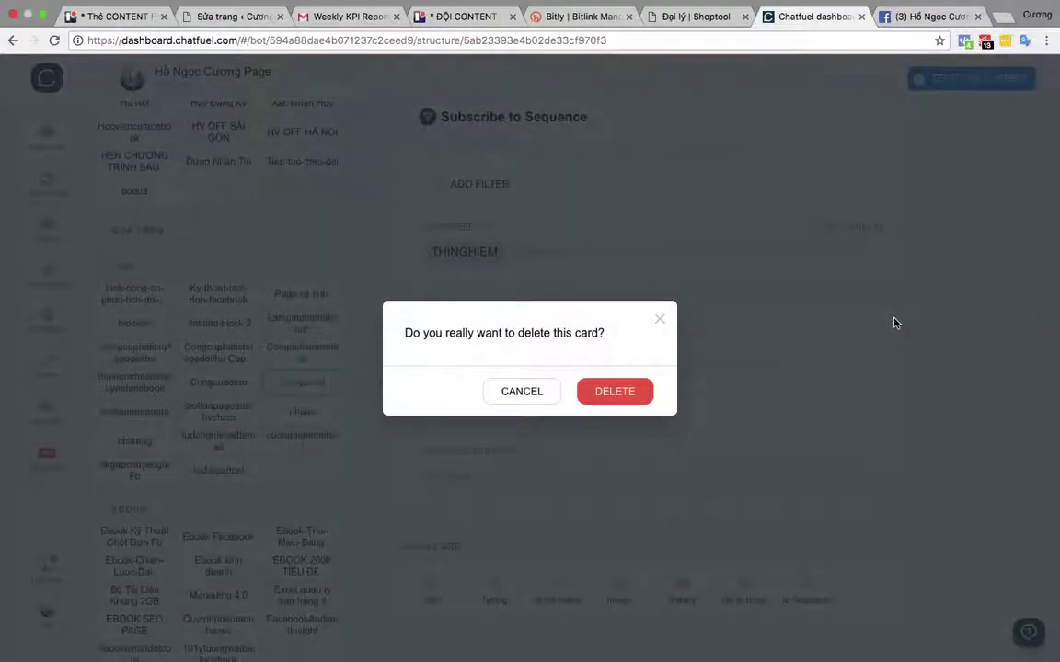
click(613, 392)
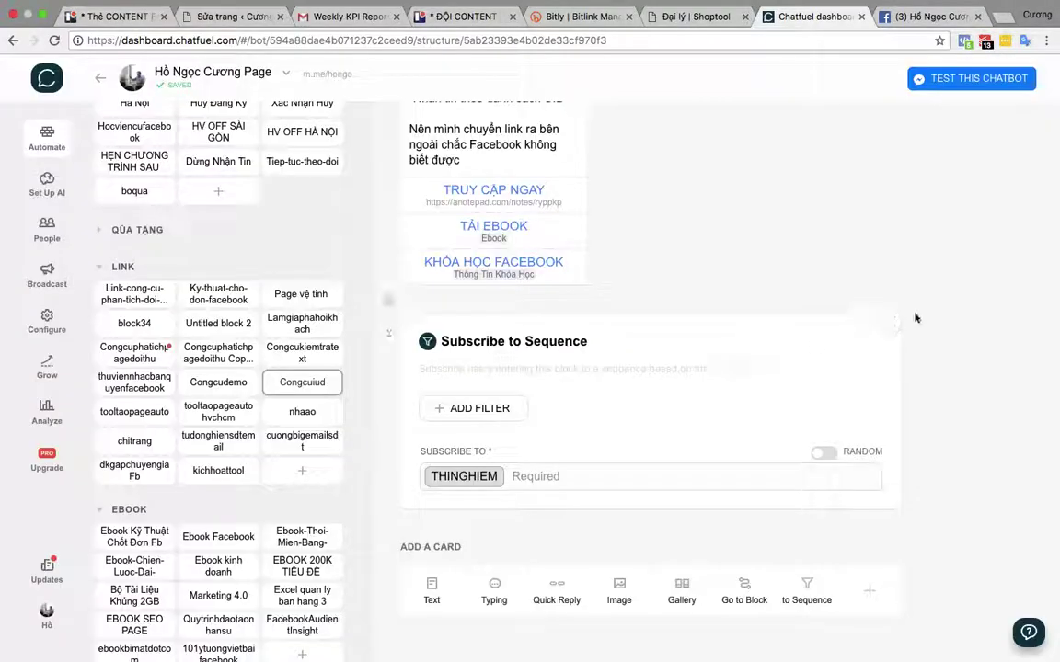
click(892, 324)
click(612, 392)
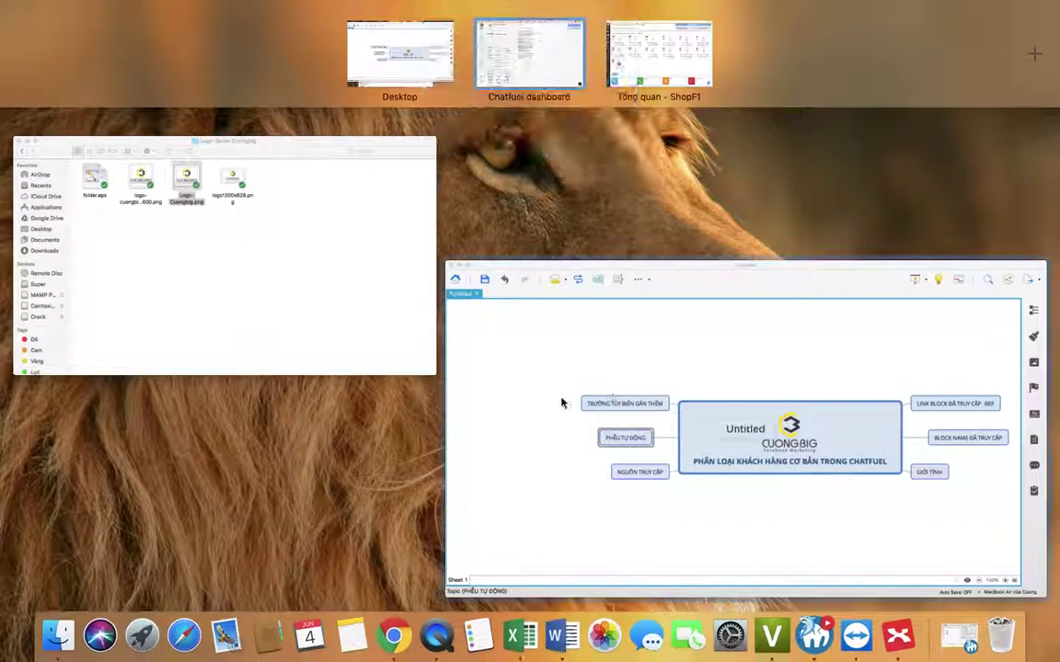
- Switch to the XMind mind map on customer segmentation
click(575, 397)
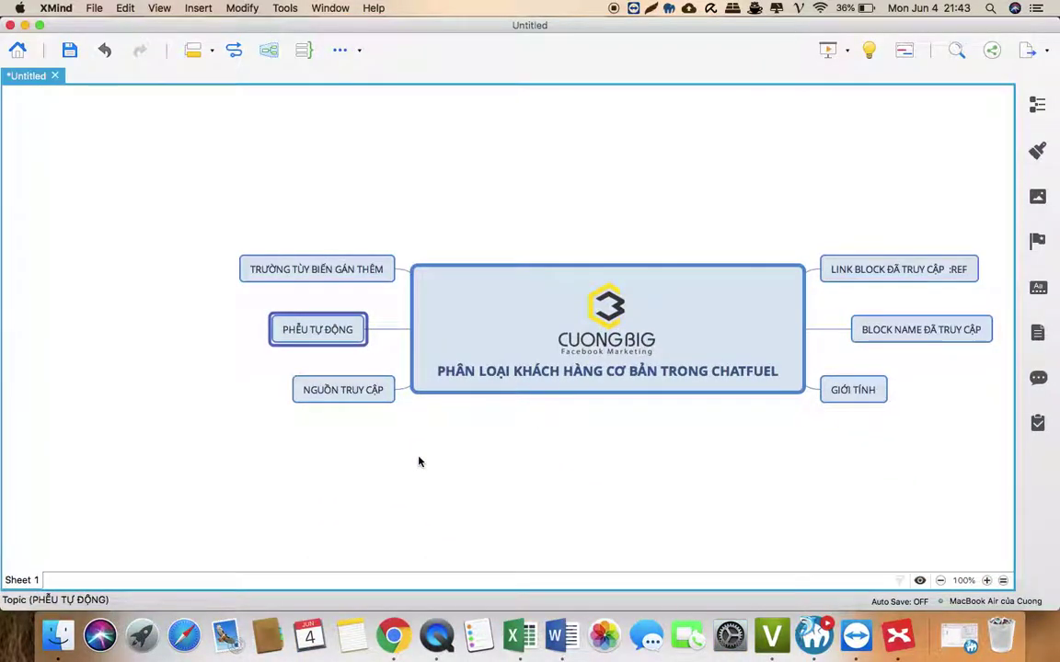
- Select the NGUỒN TRUY CẬP topic, switch to Chatfuel in Chrome and open the broadcast trigger "3 days after first interaction"
click(344, 401)
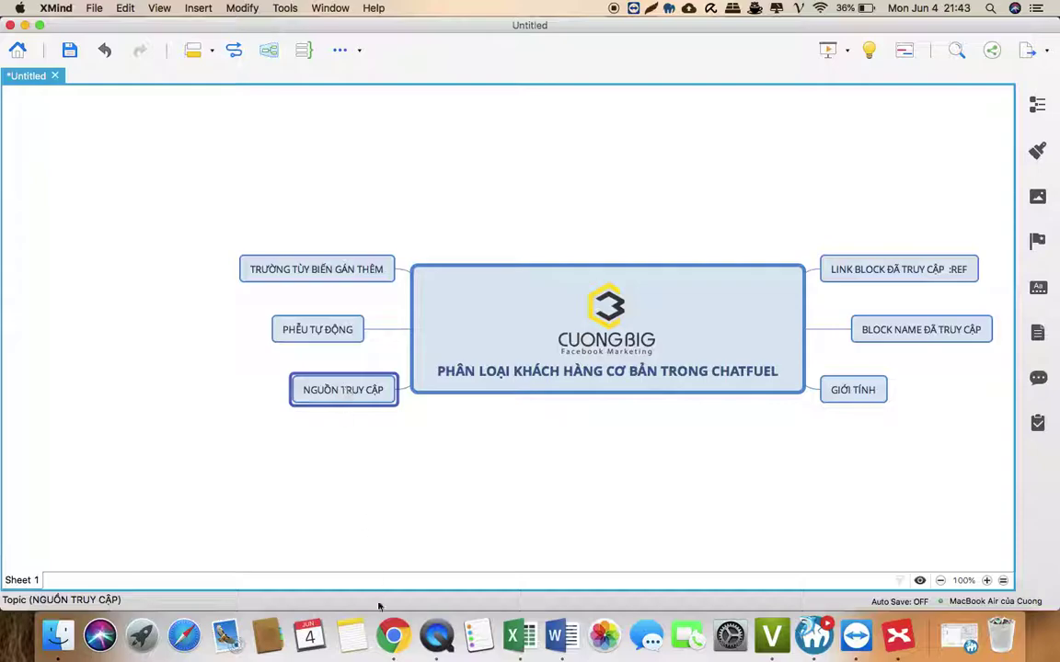
click(393, 634)
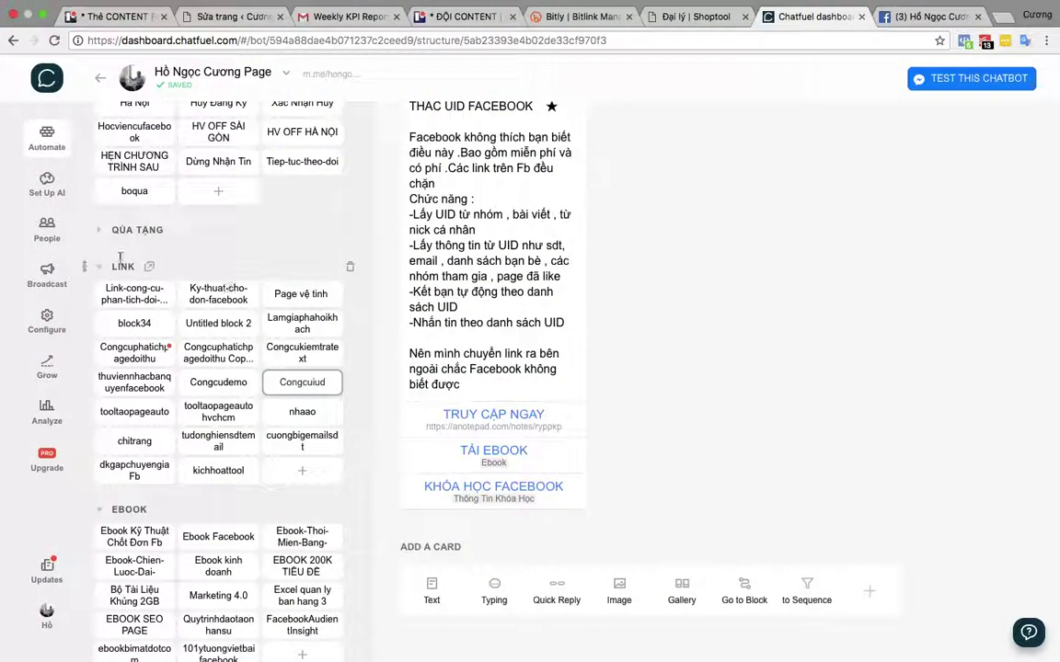
click(48, 272)
click(157, 233)
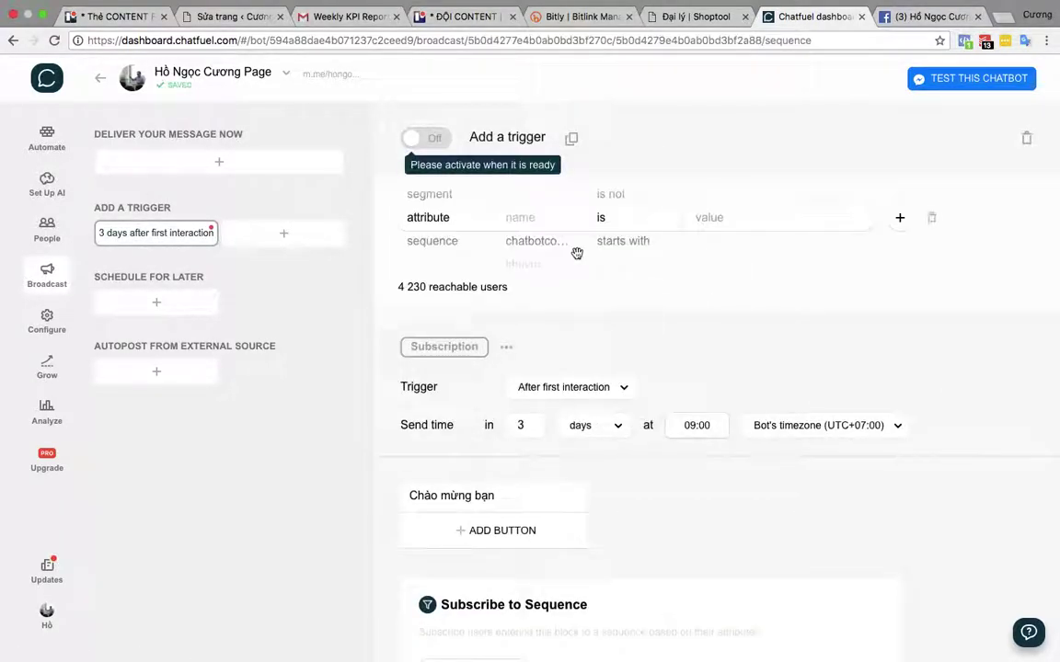
- Set the trigger's user filter attribute to source and look through its available values without choosing one
click(556, 219)
scroll(550, 376, down, 15)
scroll(550, 373, up, 2)
scroll(542, 386, down, 4)
scroll(540, 372, down, 3)
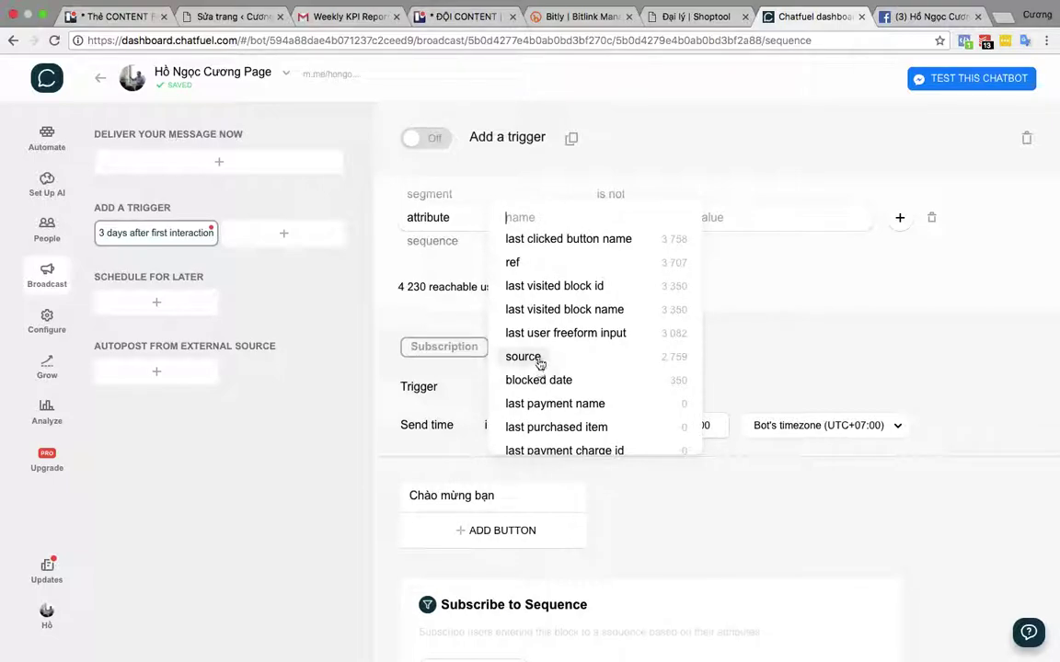
click(539, 357)
click(751, 225)
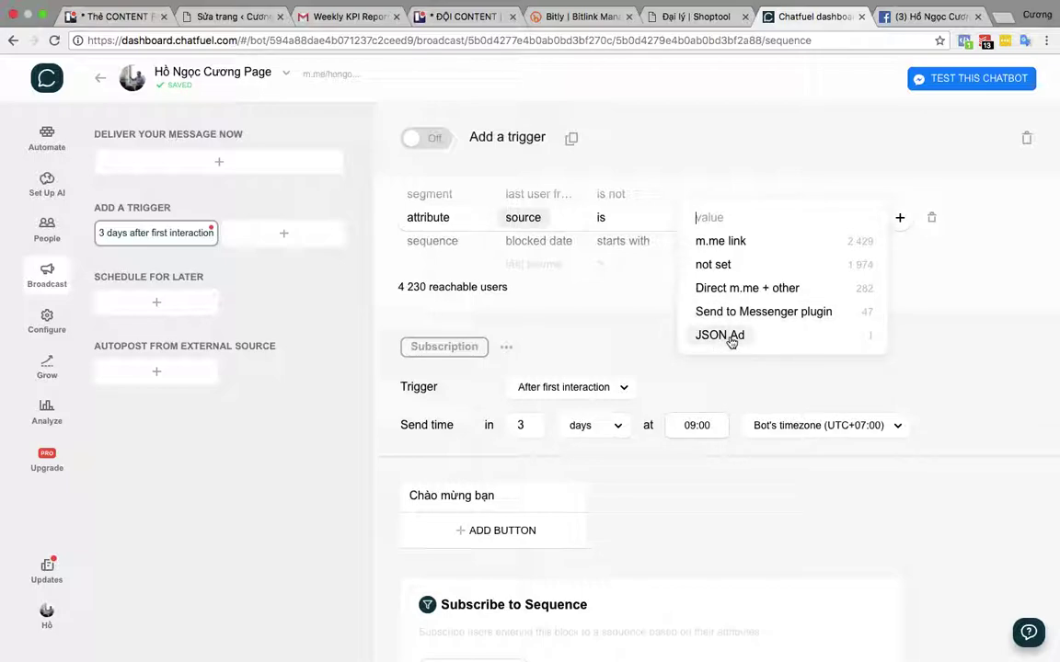
click(699, 384)
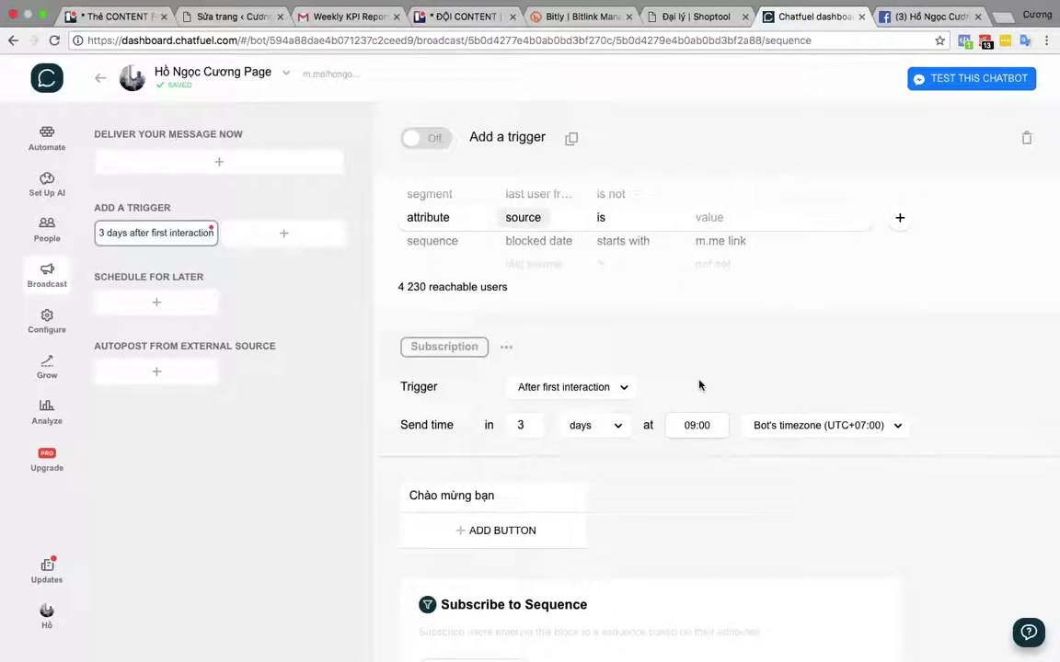
- Switch back to the XMind mind map to review the customer segmentation topics
key(ctrl+Up)
click(626, 499)
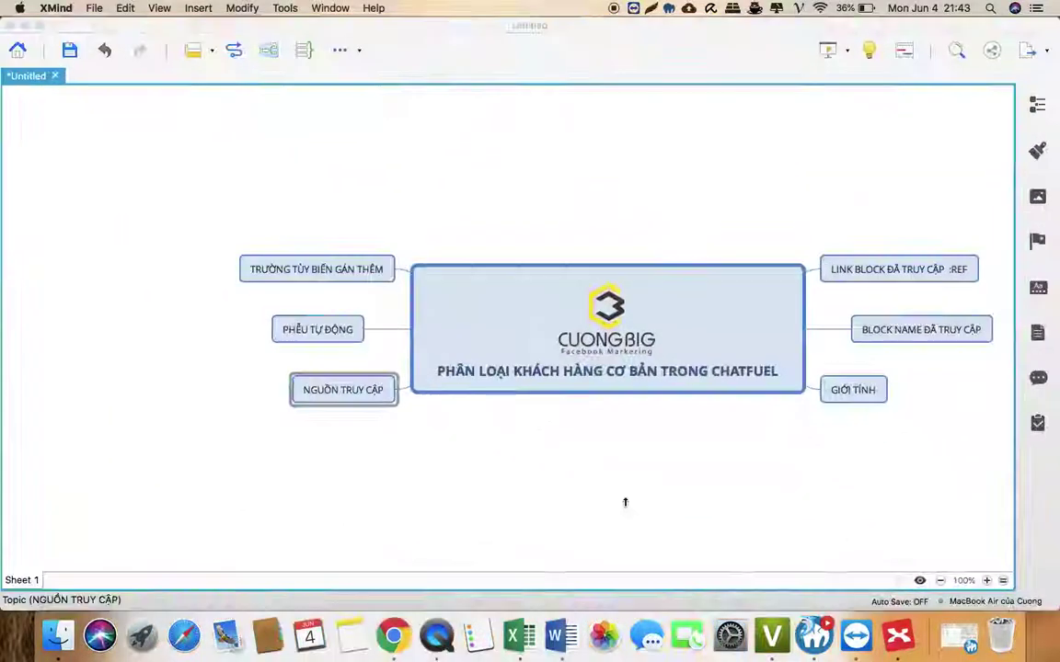
scroll(624, 507, right, 2)
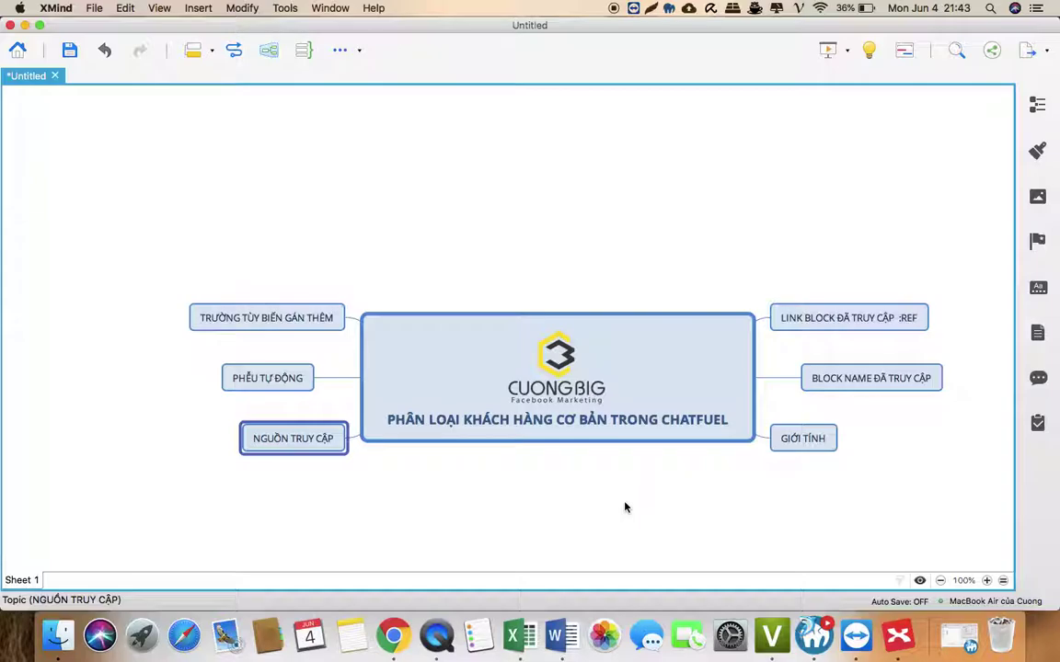
- Switch to Facebook in Chrome, search for "chat", open the Cộng Đồng Chatbot Marketing group and look through its posts
click(389, 631)
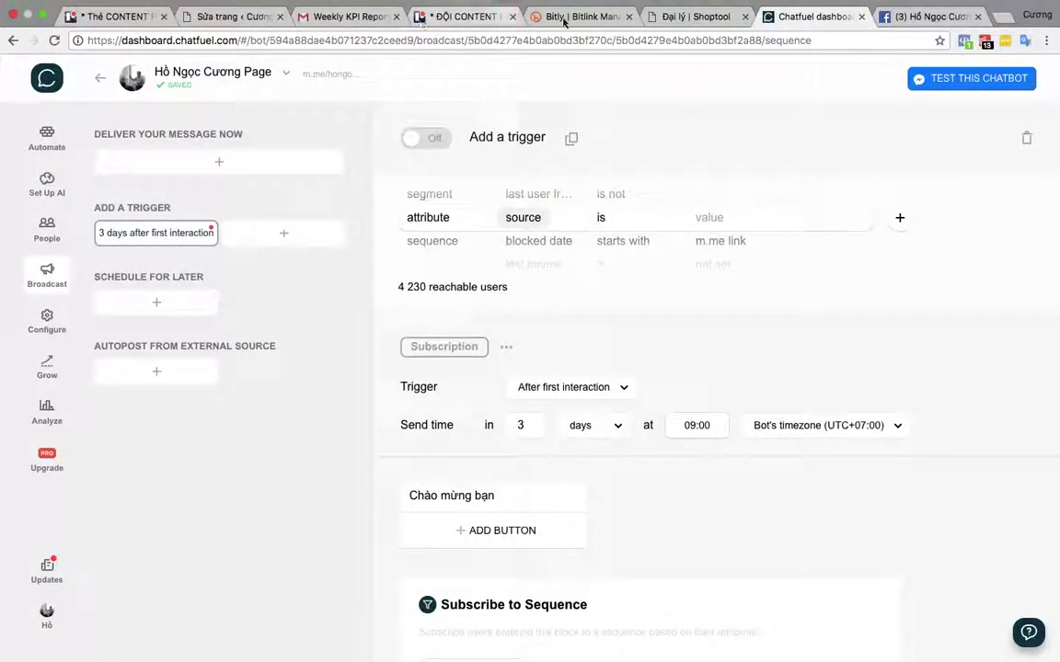
key(ctrl+Tab)
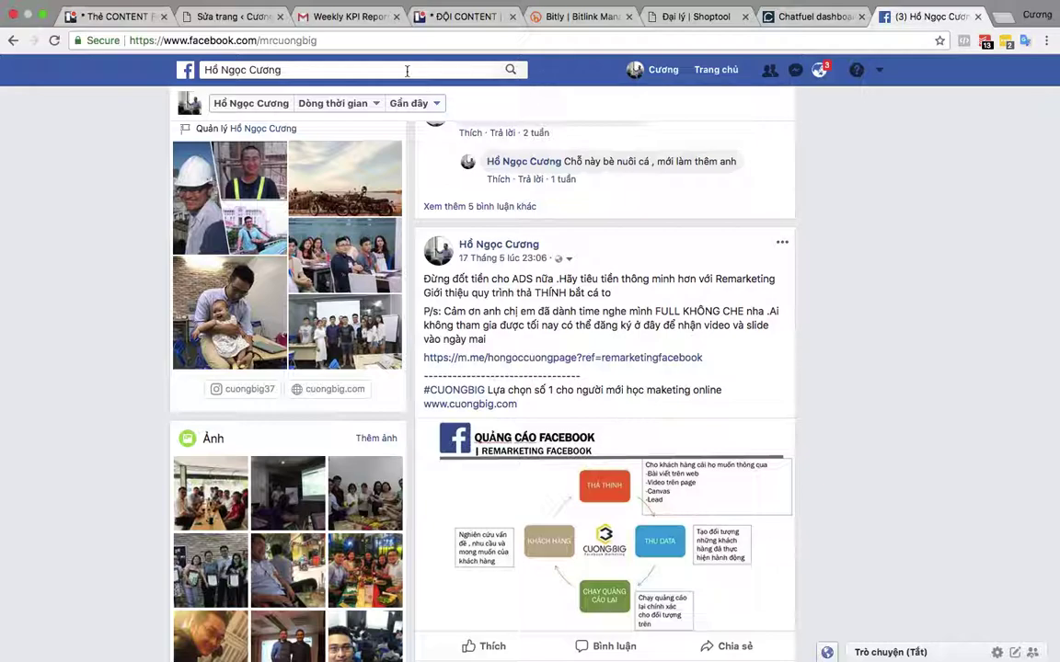
click(407, 70)
text(chat)
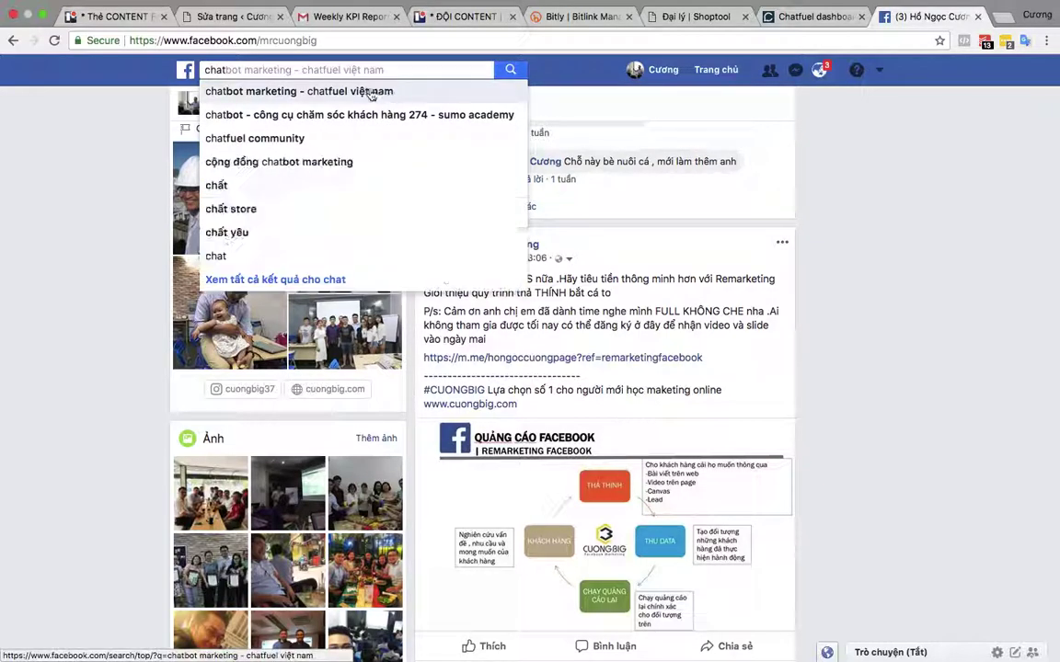
click(260, 162)
click(447, 180)
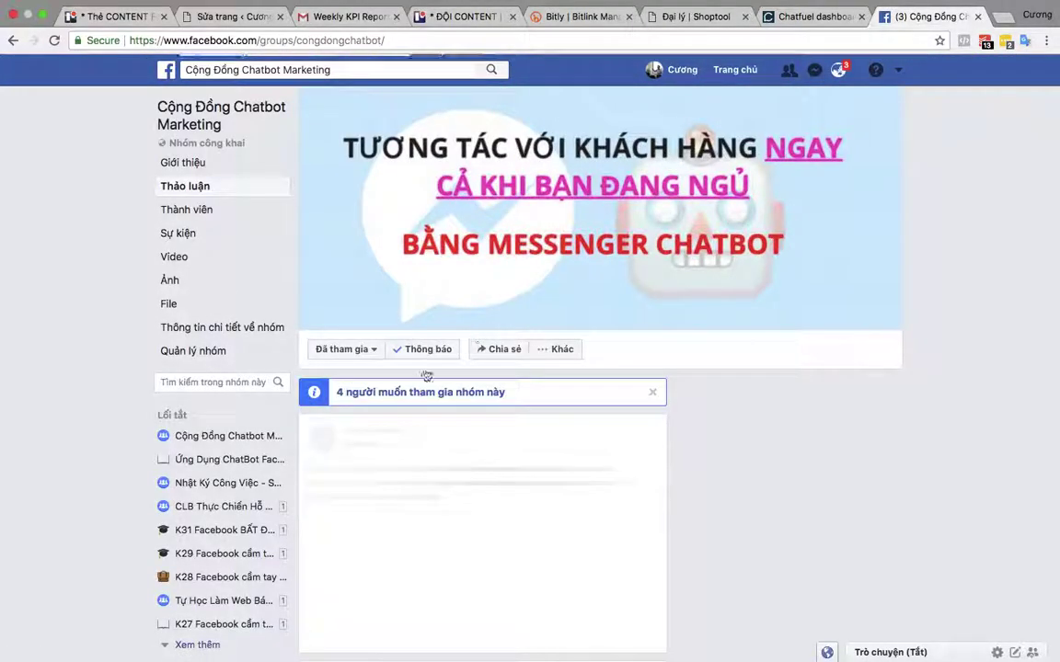
scroll(390, 446, down, 3)
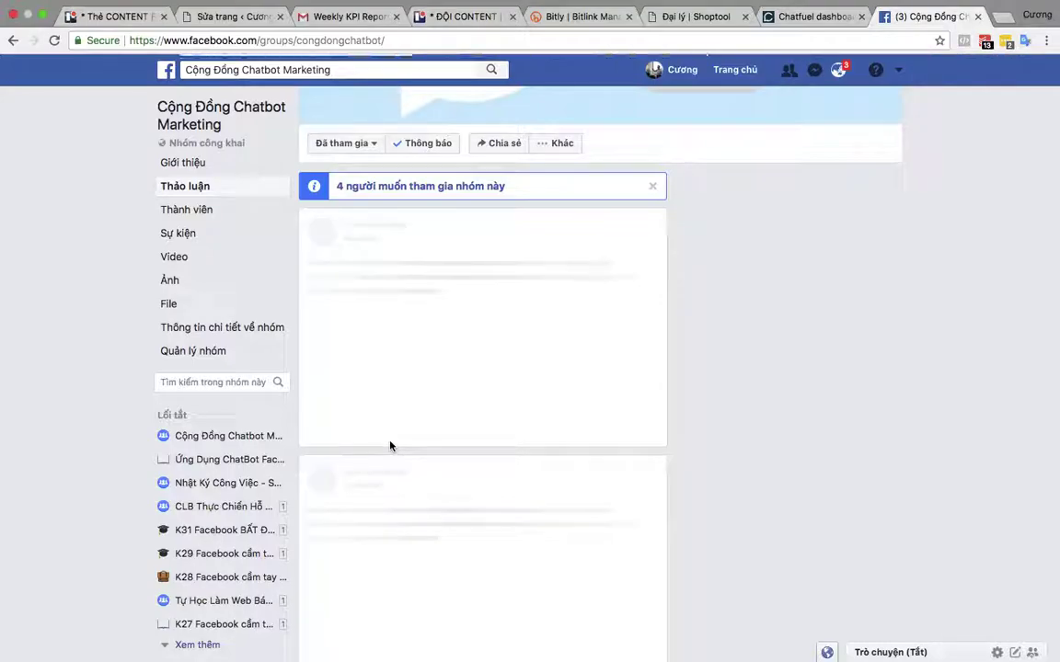
scroll(390, 446, down, 10)
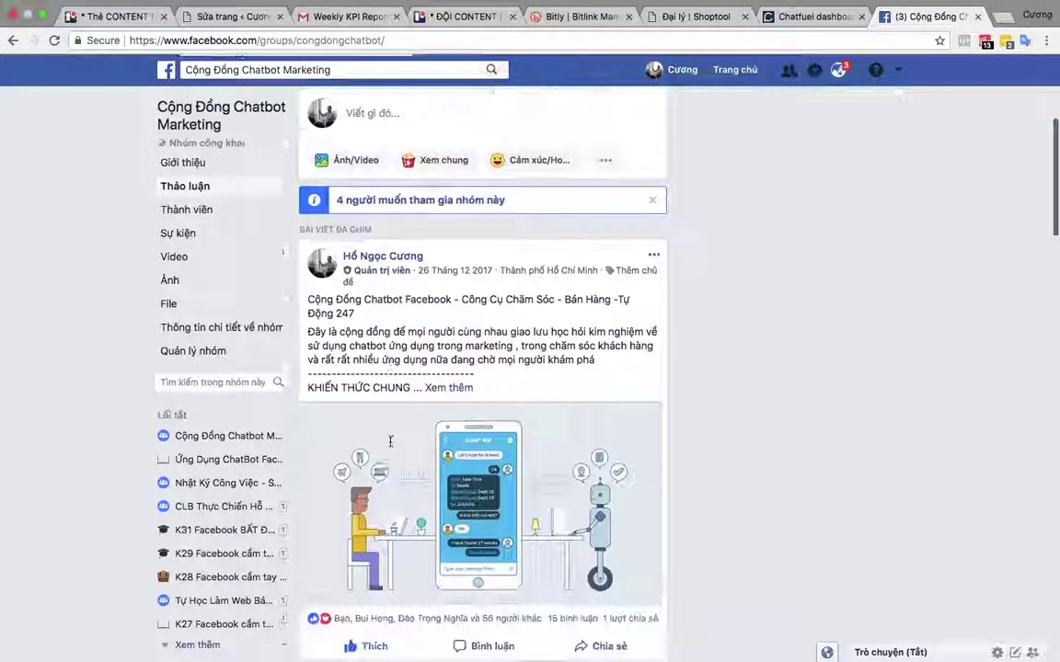
scroll(390, 447, down, 3)
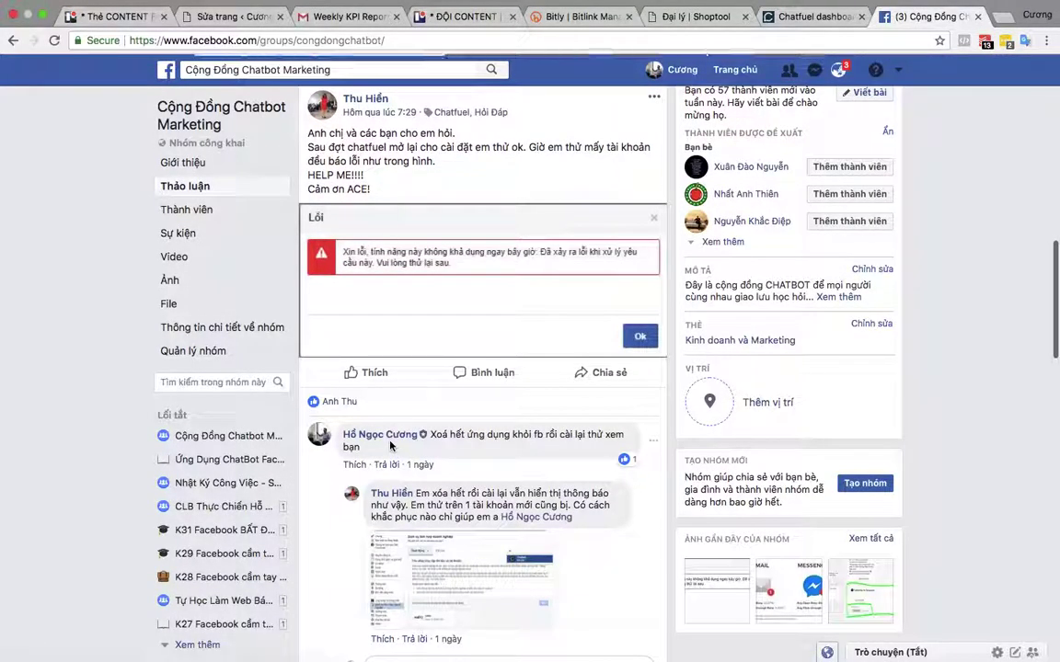
scroll(491, 136, up, 10)
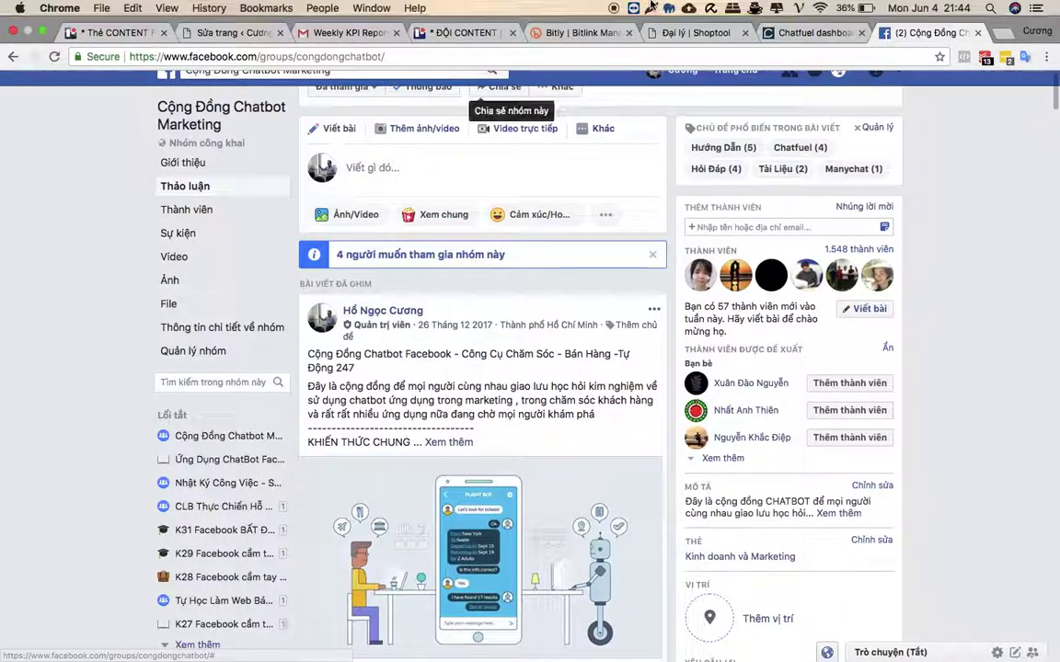